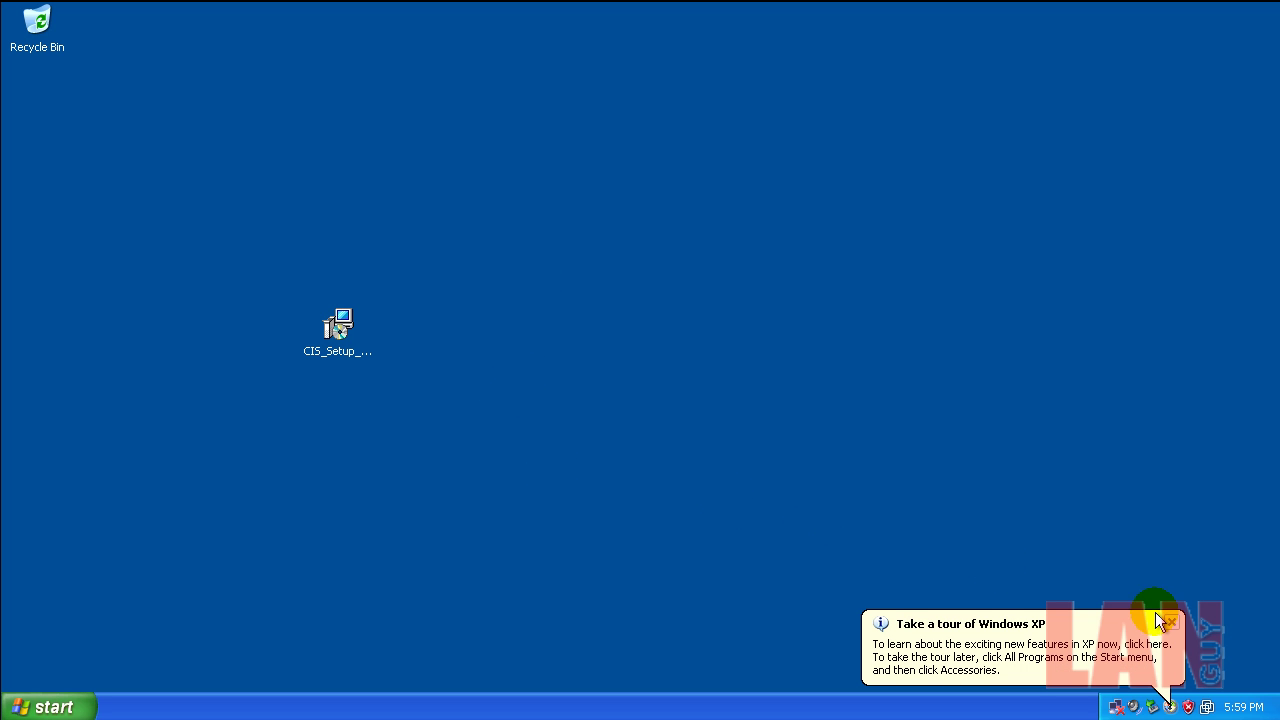
Cancel the Windows XP tour and dismiss the Windows activation reminder.
{"action": "left_click", "coordinate": [1183, 620]}
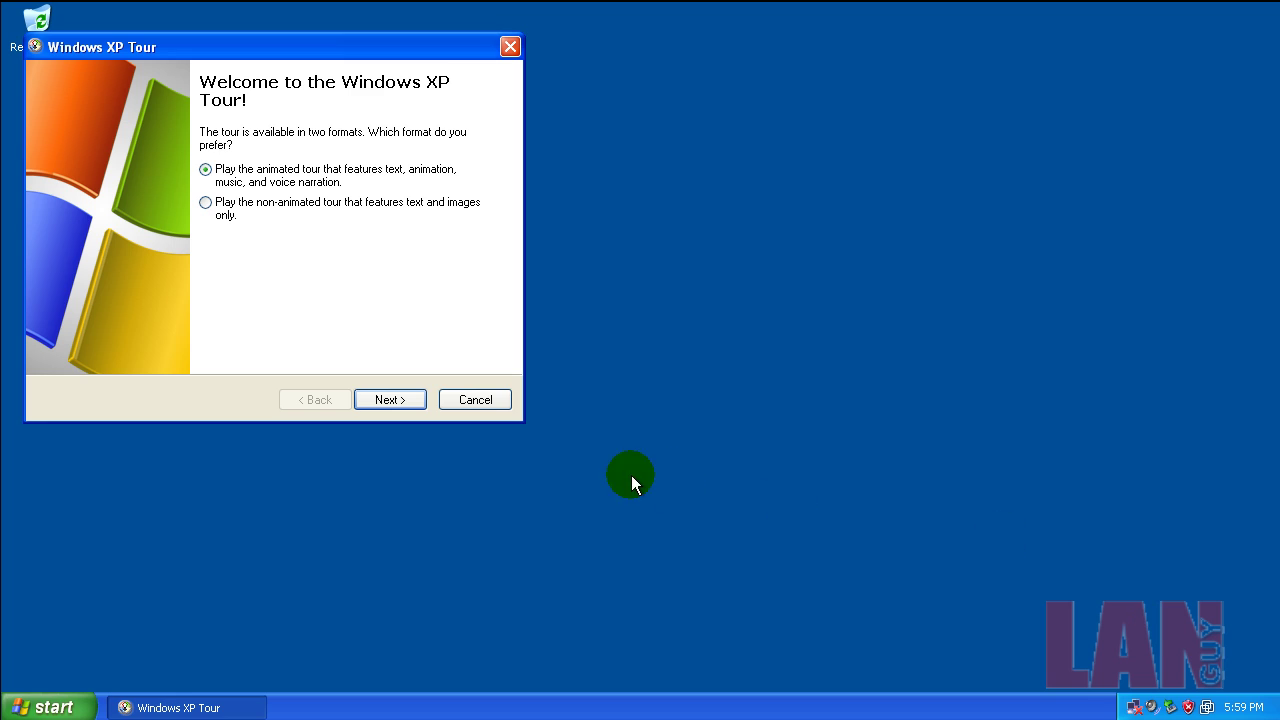
{"action": "left_click", "coordinate": [475, 400]}
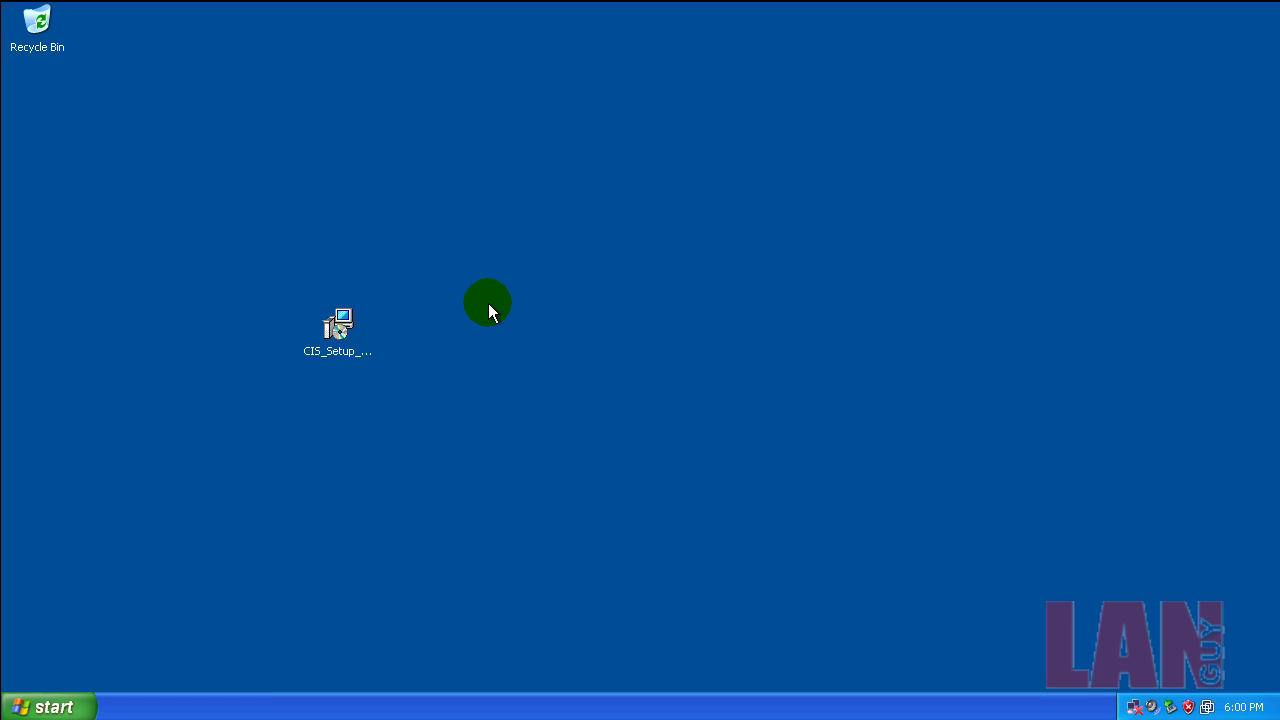
{"action": "left_click", "coordinate": [488, 303]}
{"action": "left_click", "coordinate": [379, 324]}
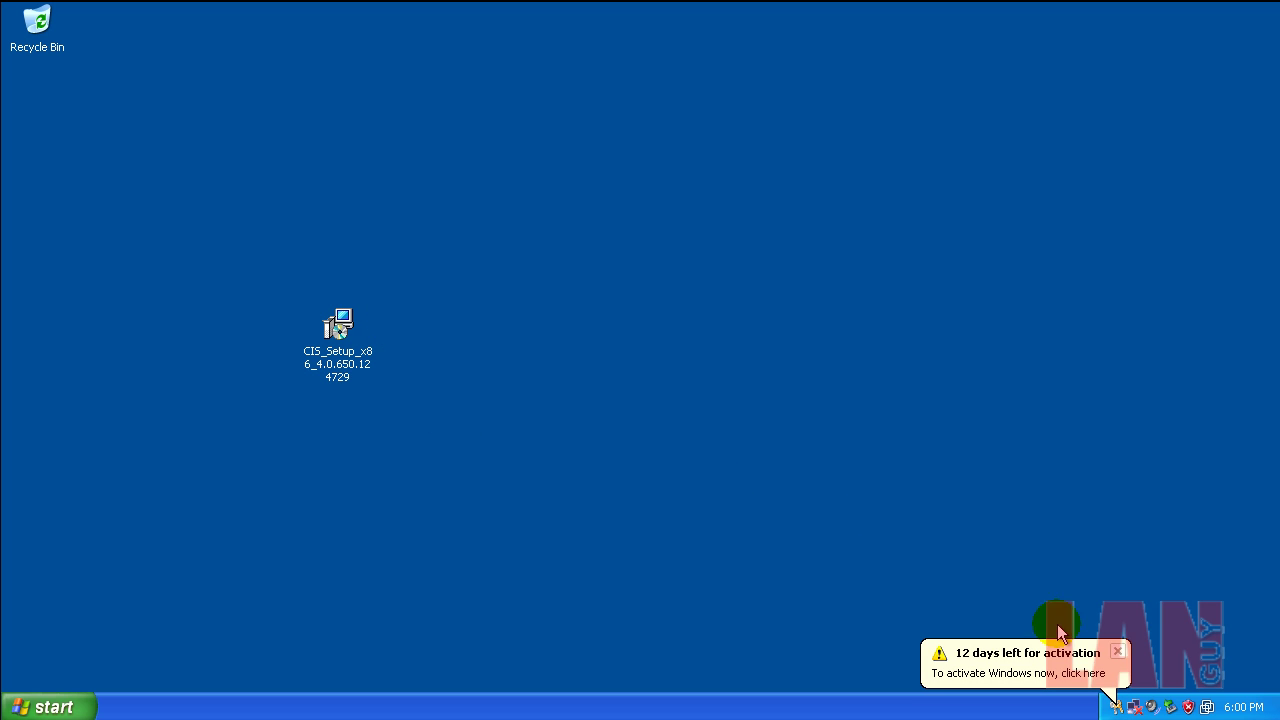
{"action": "left_click", "coordinate": [1119, 656]}
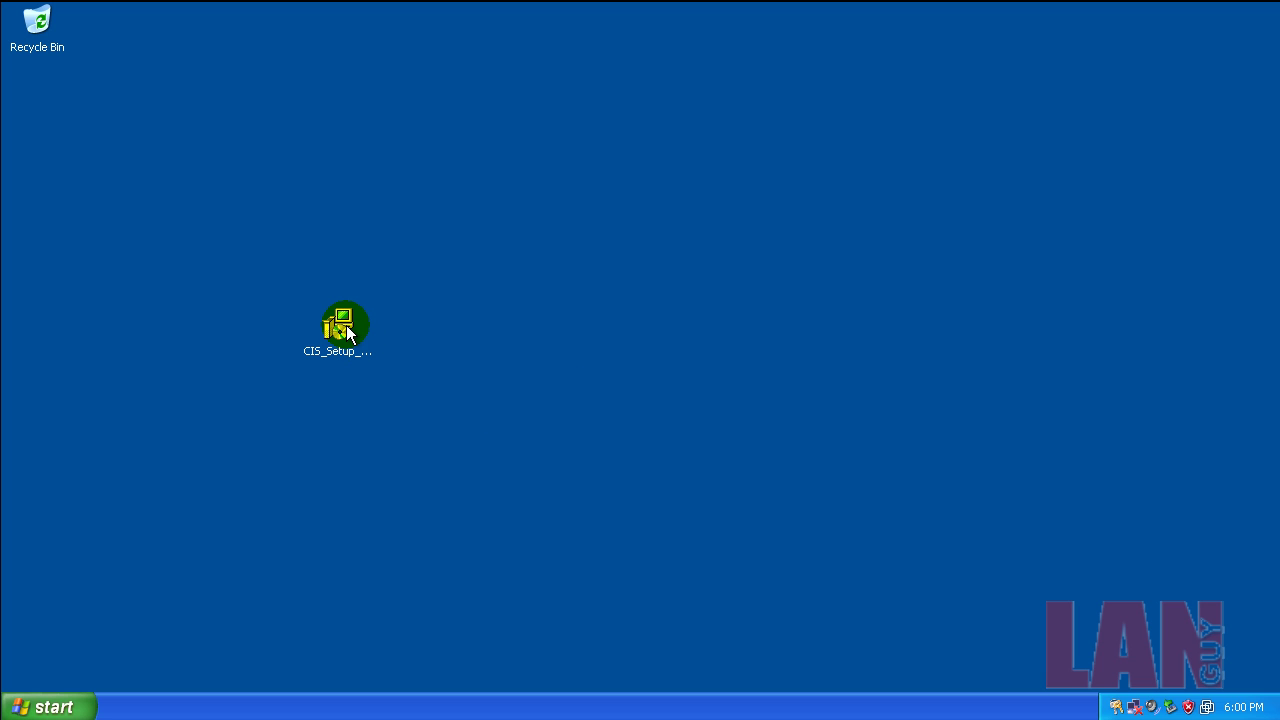
Move the CIS_Setup installer icon higher up on the desktop.
{"action": "left_click_drag", "start_coordinate": [348, 333], "coordinate": [399, 134]}
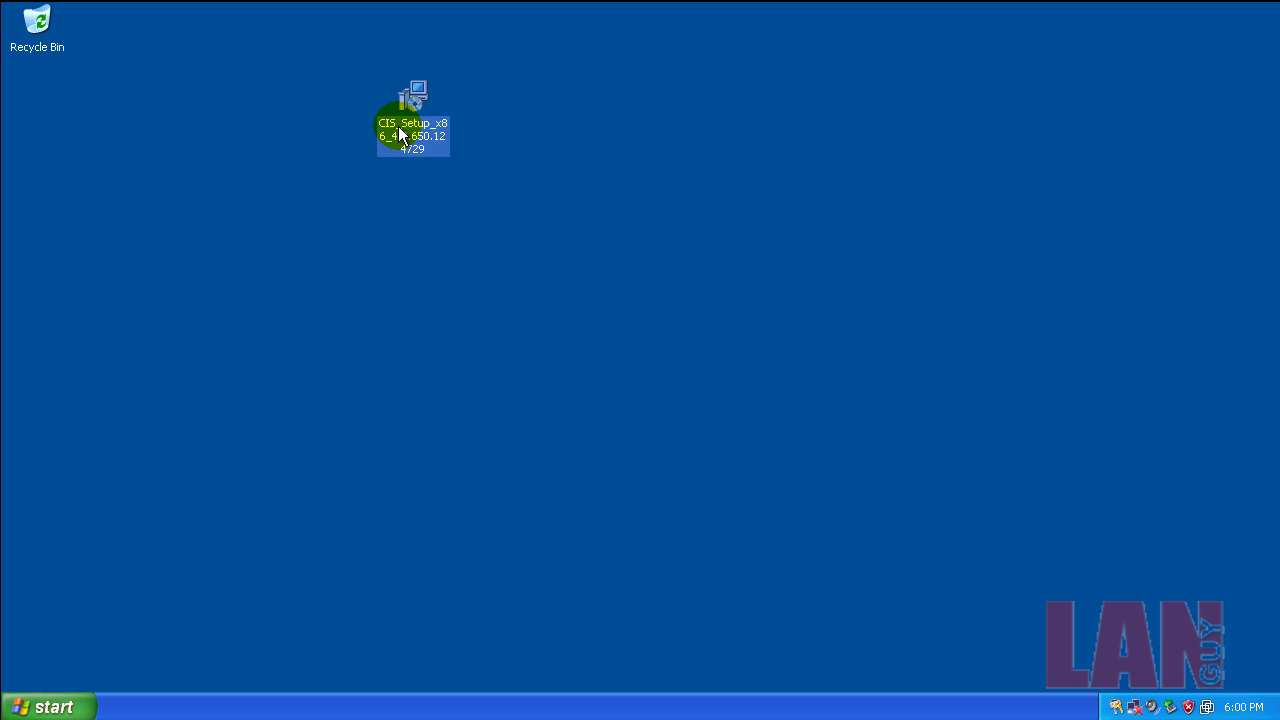
{"action": "left_click", "coordinate": [591, 163]}
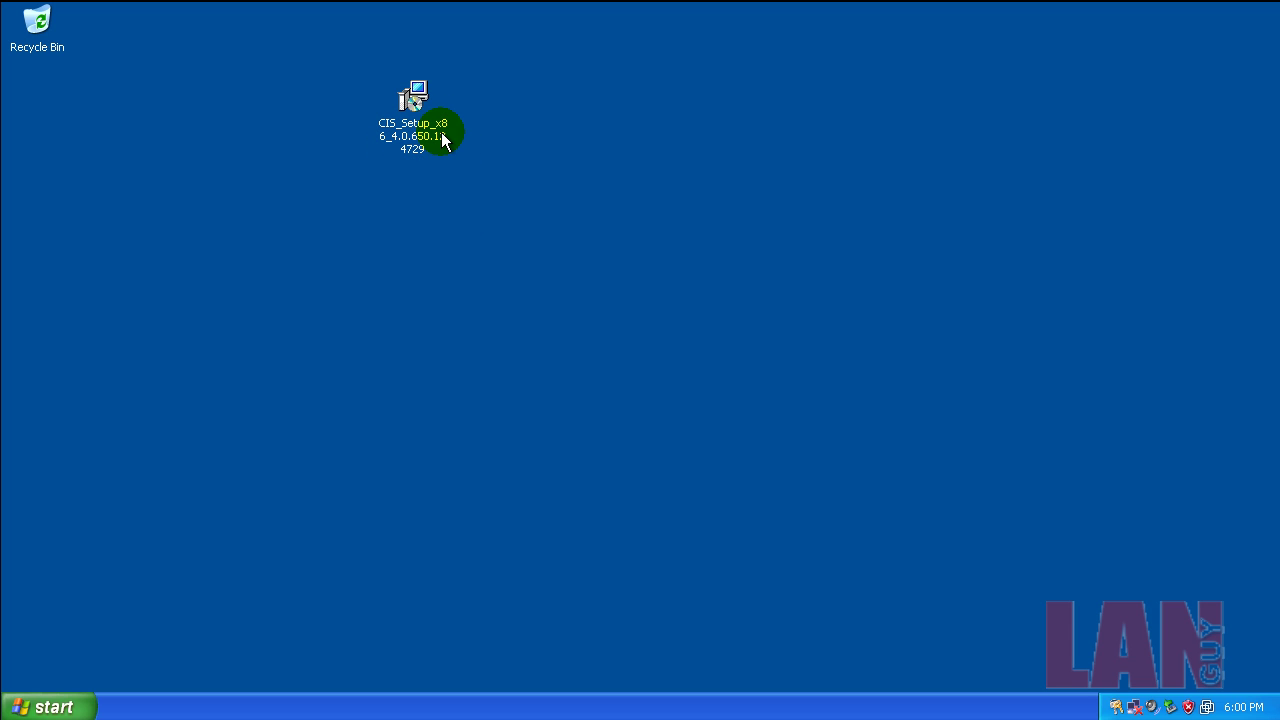
{"action": "mouse_move", "coordinate": [420, 123]}
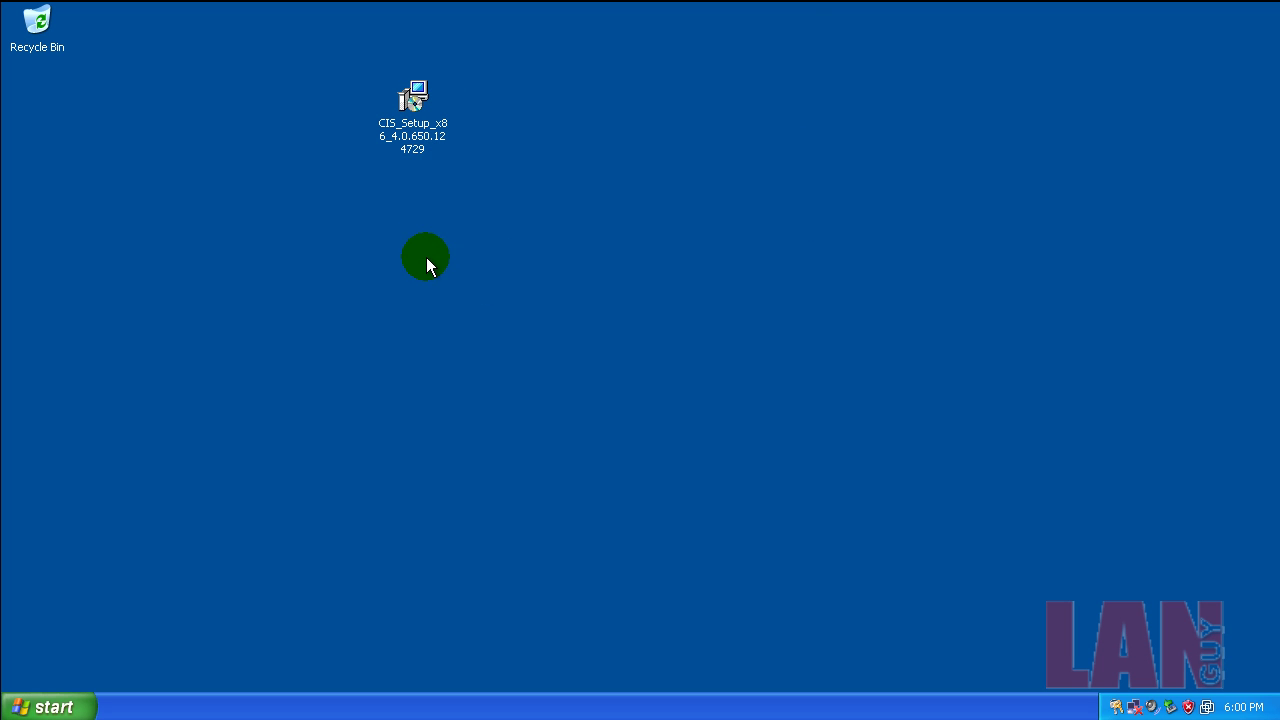
{"action": "left_click", "coordinate": [424, 148]}
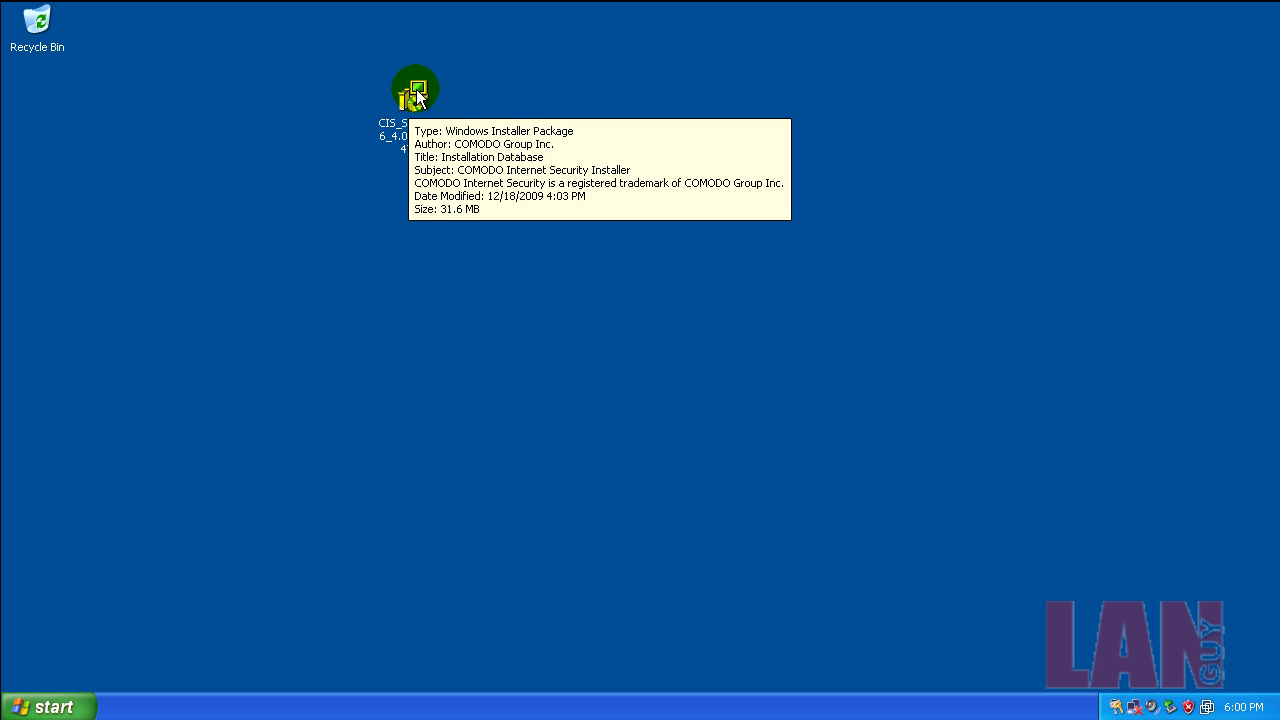
Launch the COMODO Internet Security Beta installer from the desktop and agree to continue past the beta warning.
{"action": "double_click", "coordinate": [417, 97]}
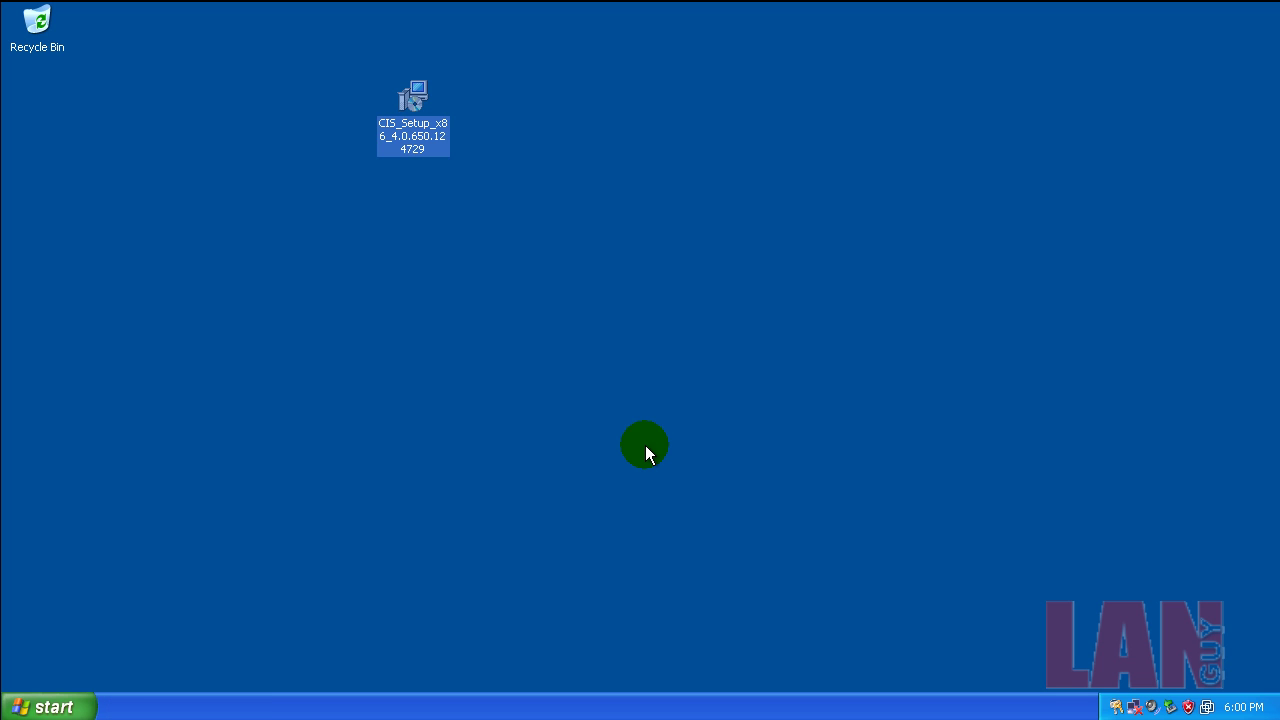
{"action": "left_click", "coordinate": [766, 514]}
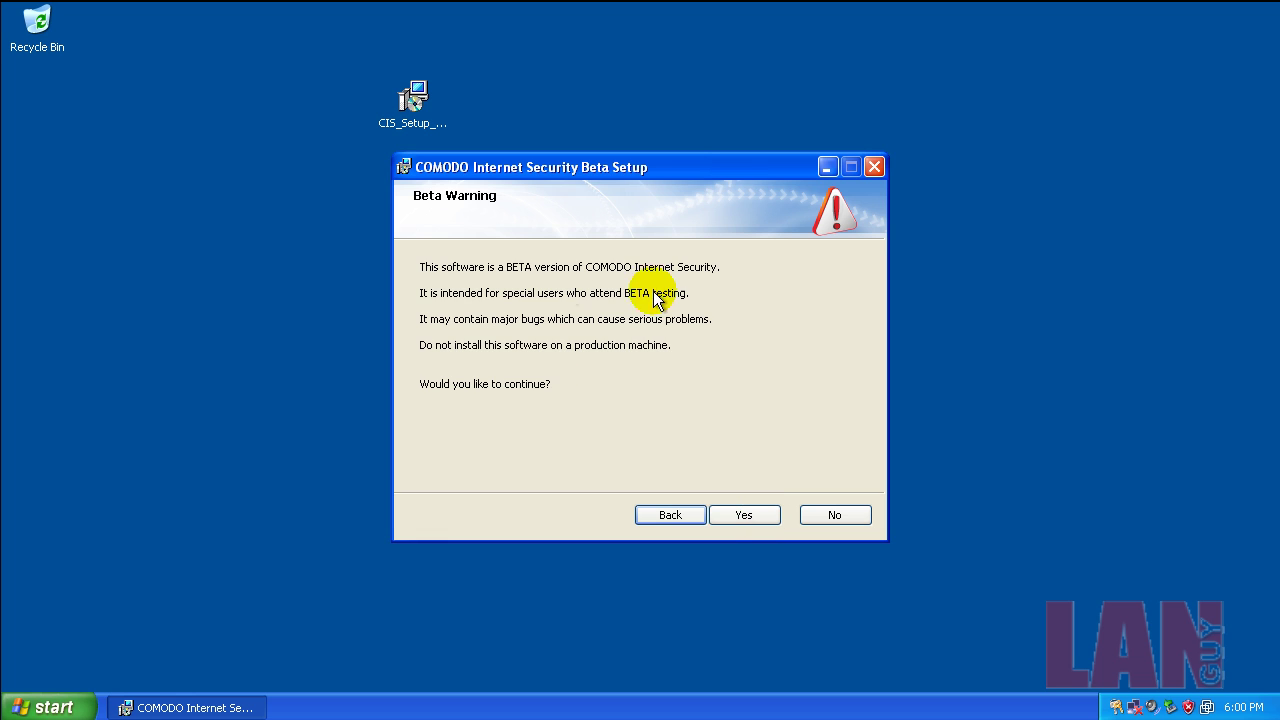
{"action": "left_click", "coordinate": [751, 516]}
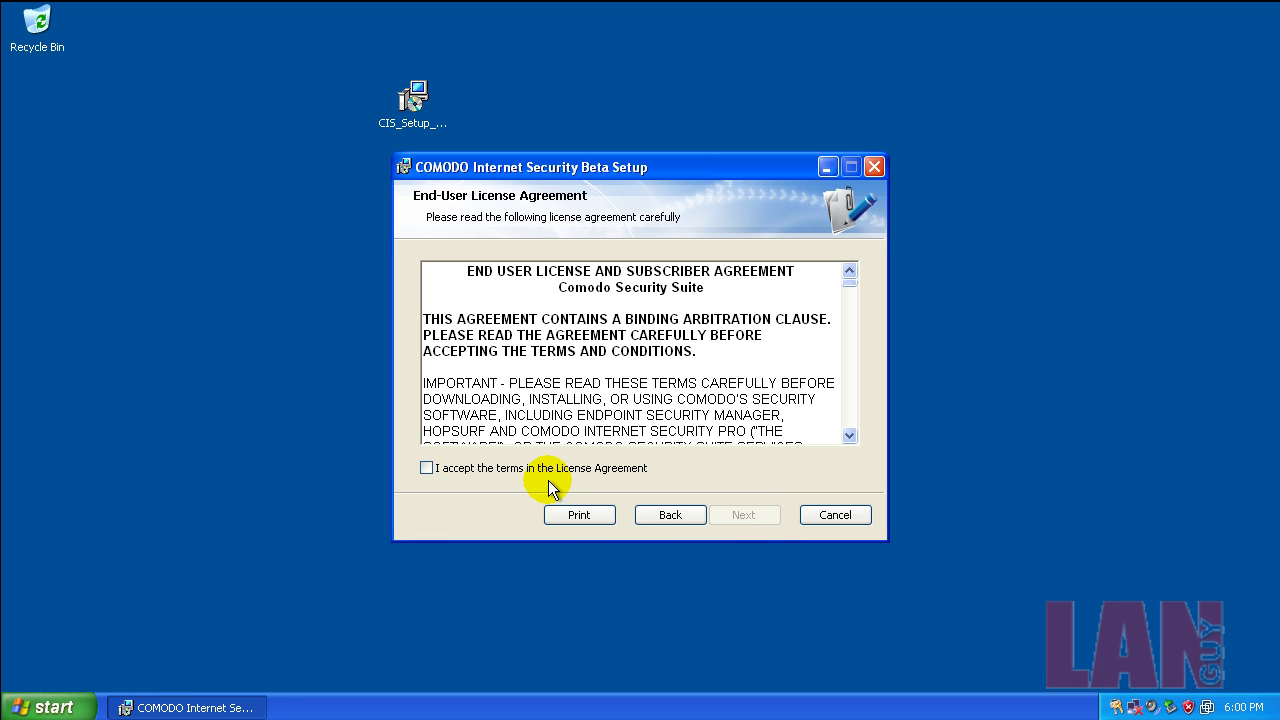
Accept the license agreement and continue with the default destination folder and a blank e-mail subscription.
{"action": "left_click", "coordinate": [554, 470]}
{"action": "left_click", "coordinate": [752, 516]}
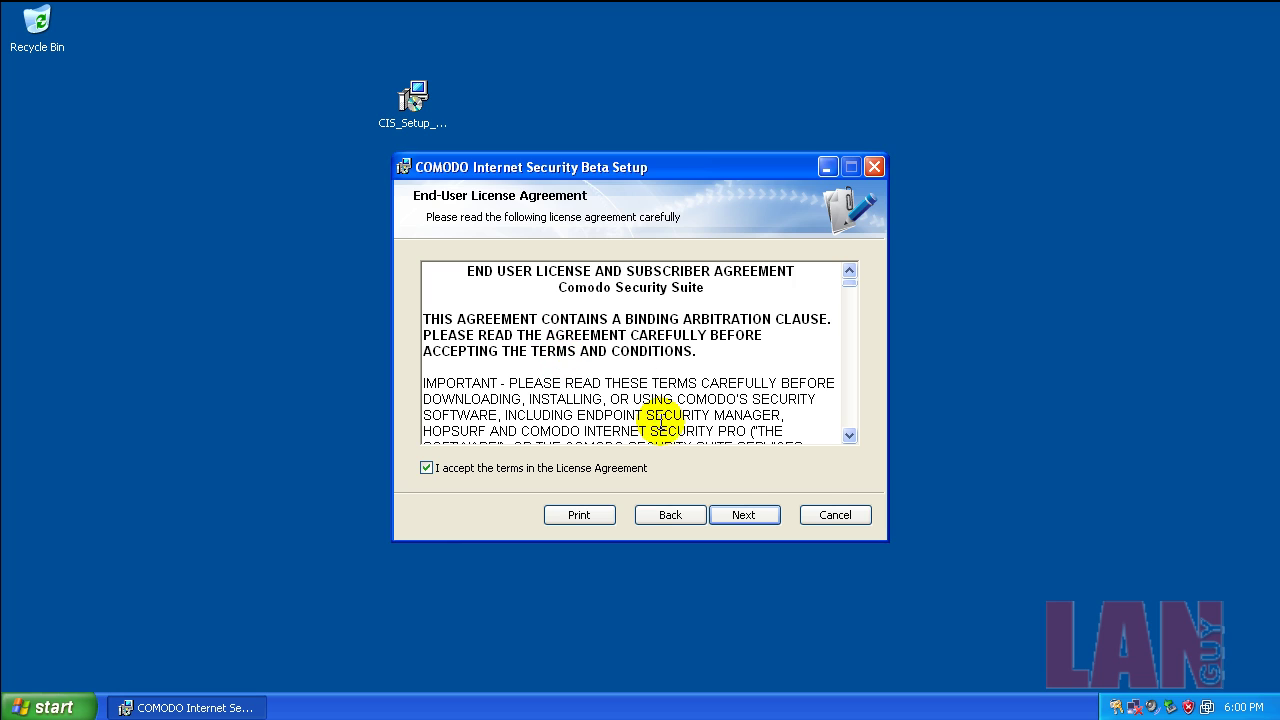
{"action": "left_click", "coordinate": [743, 515]}
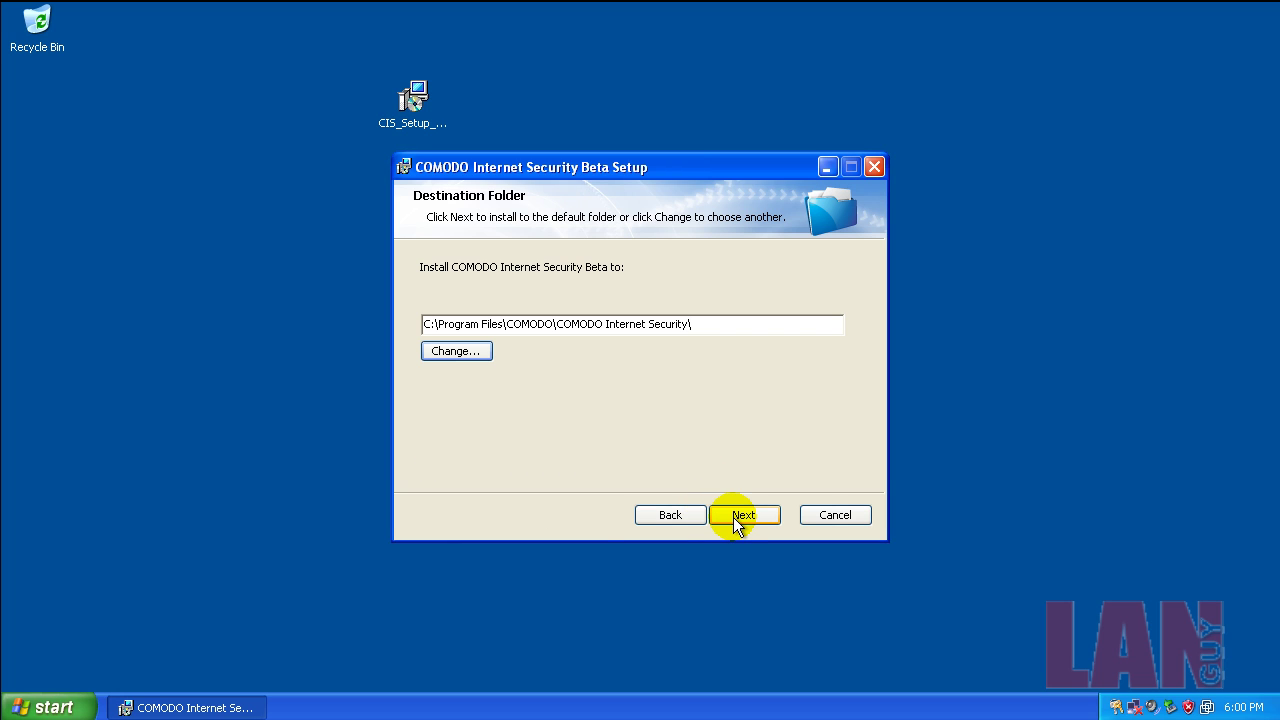
{"action": "left_click", "coordinate": [742, 515]}
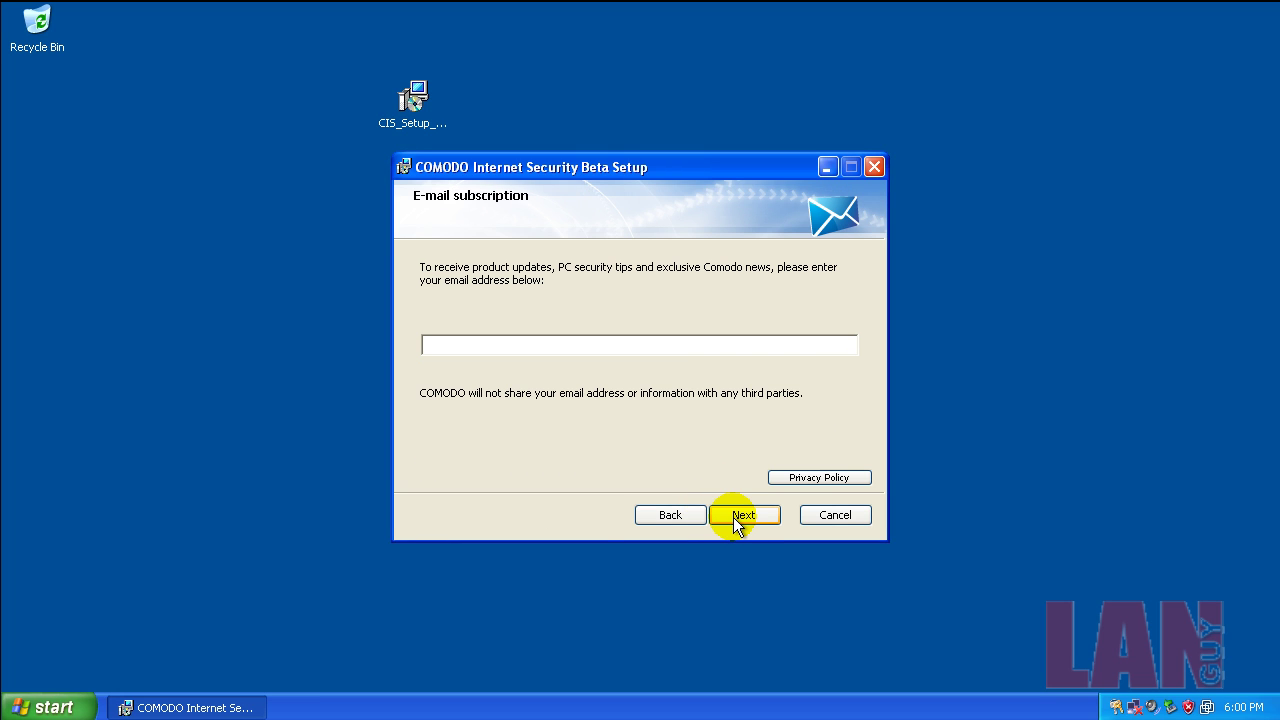
{"action": "left_click", "coordinate": [746, 515]}
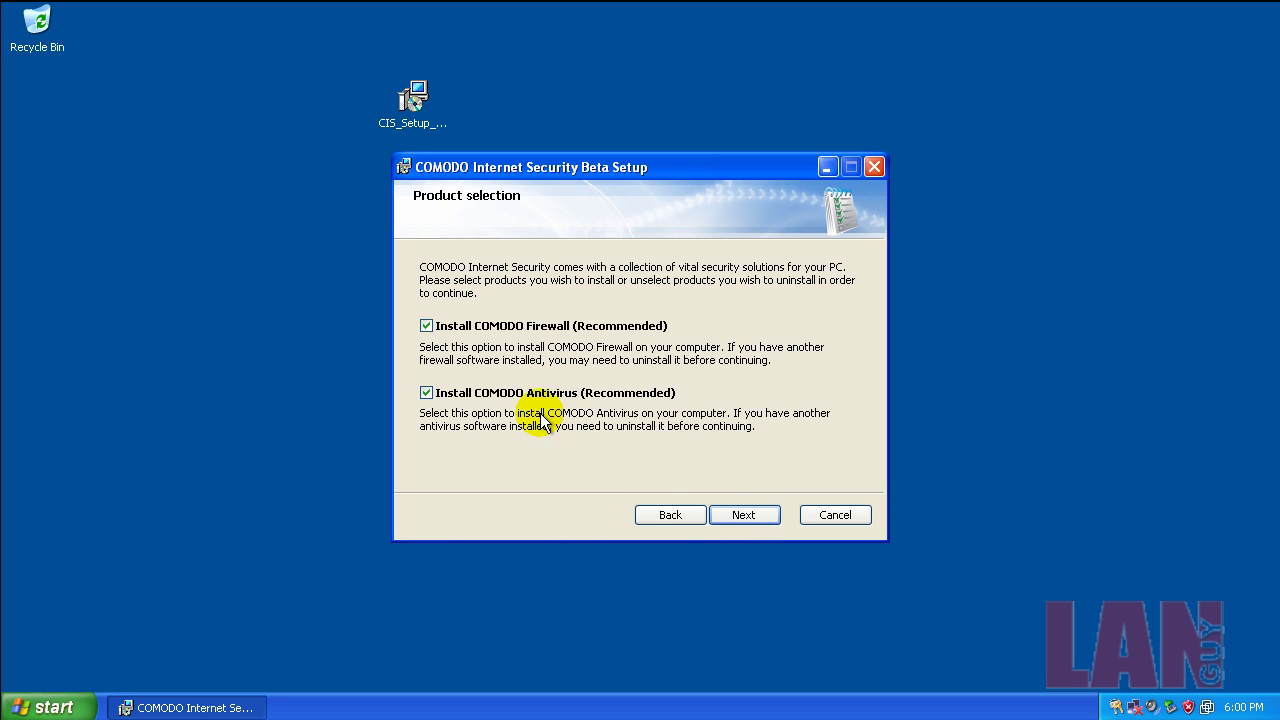
Install both COMODO Firewall and COMODO Antivirus, joining the Threatcast community and declining COMODO Secure DNS Servers.
{"action": "left_click", "coordinate": [743, 515]}
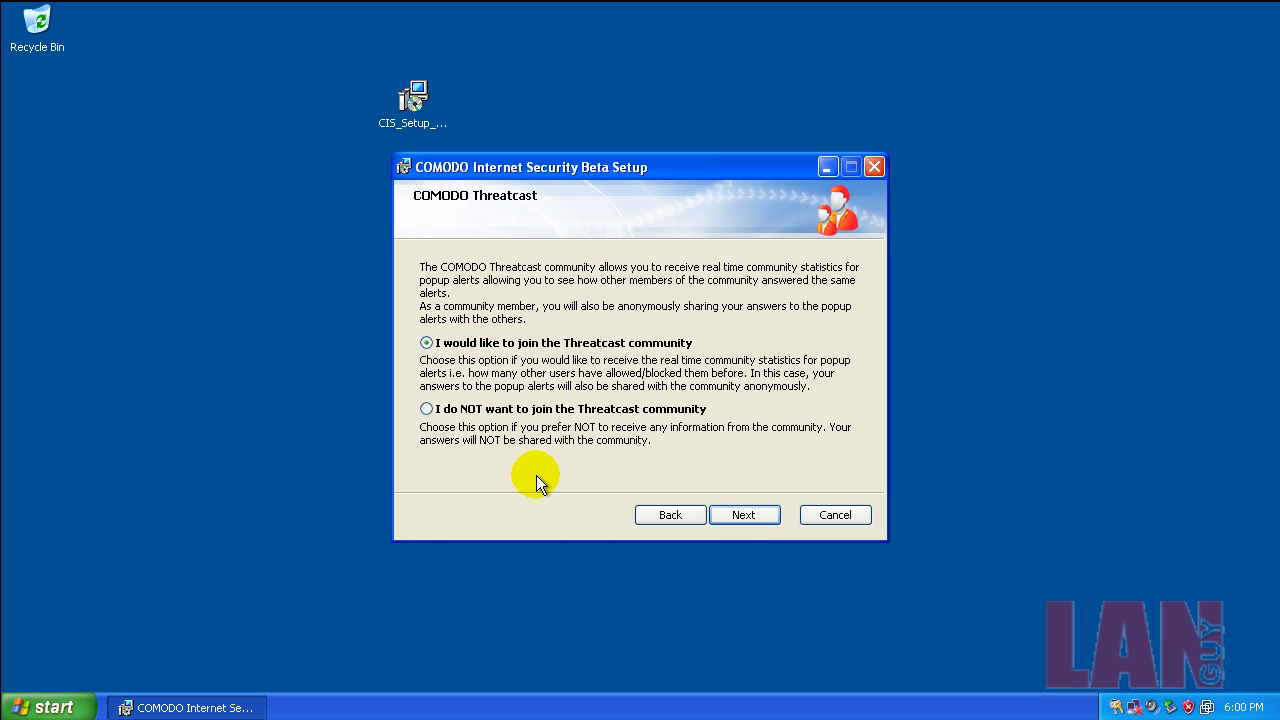
{"action": "left_click", "coordinate": [742, 515]}
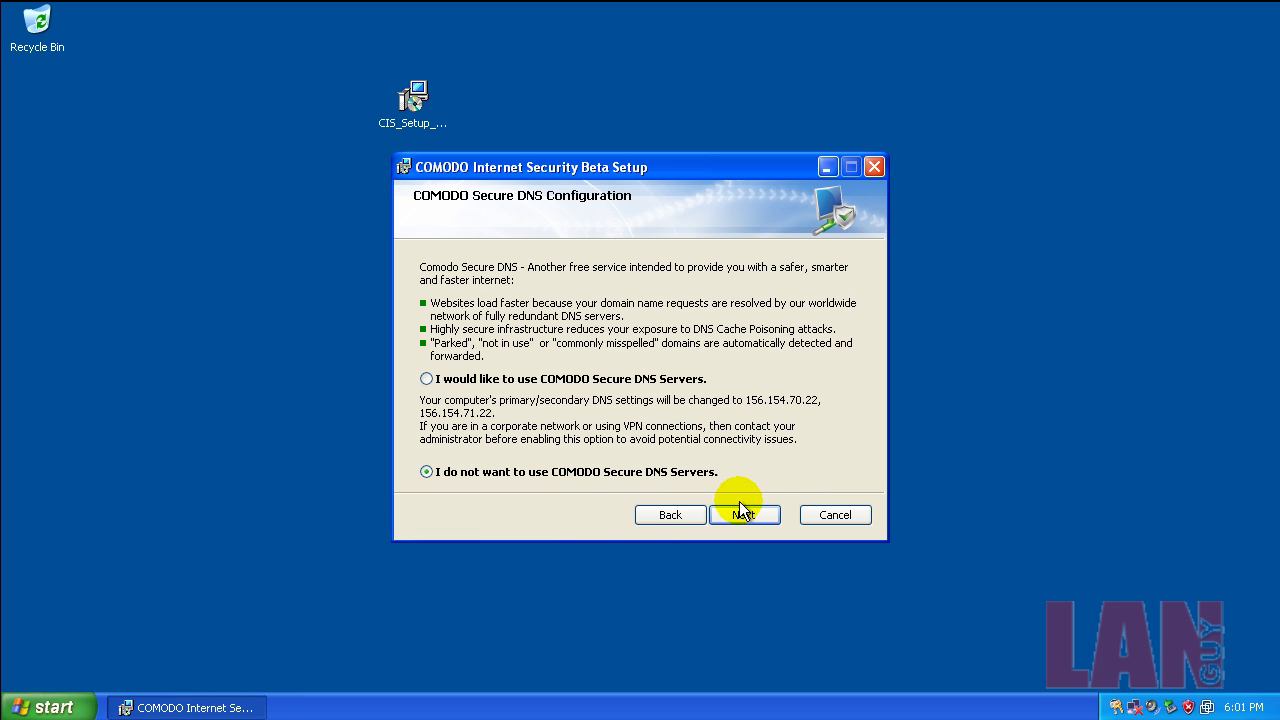
{"action": "left_click", "coordinate": [757, 512]}
{"action": "left_click", "coordinate": [755, 512]}
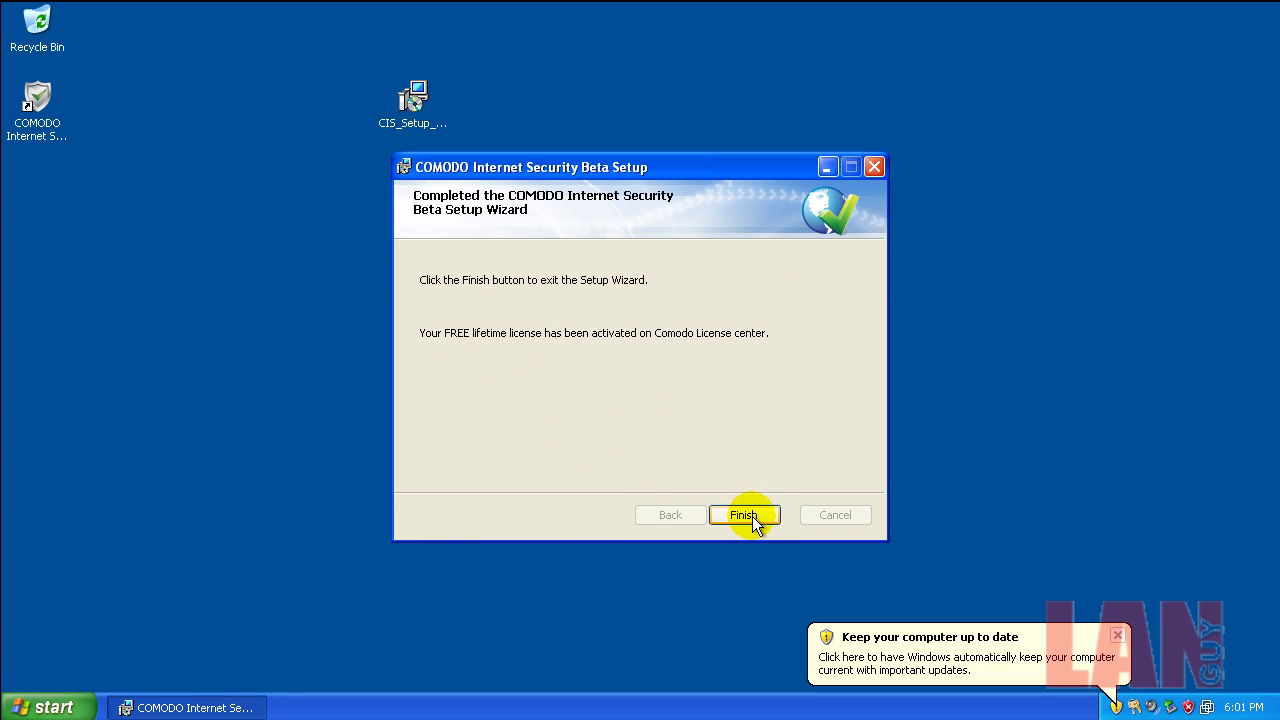
Finish the COMODO setup wizard and restart the computer.
{"action": "left_click", "coordinate": [745, 515]}
{"action": "left_click", "coordinate": [571, 406]}
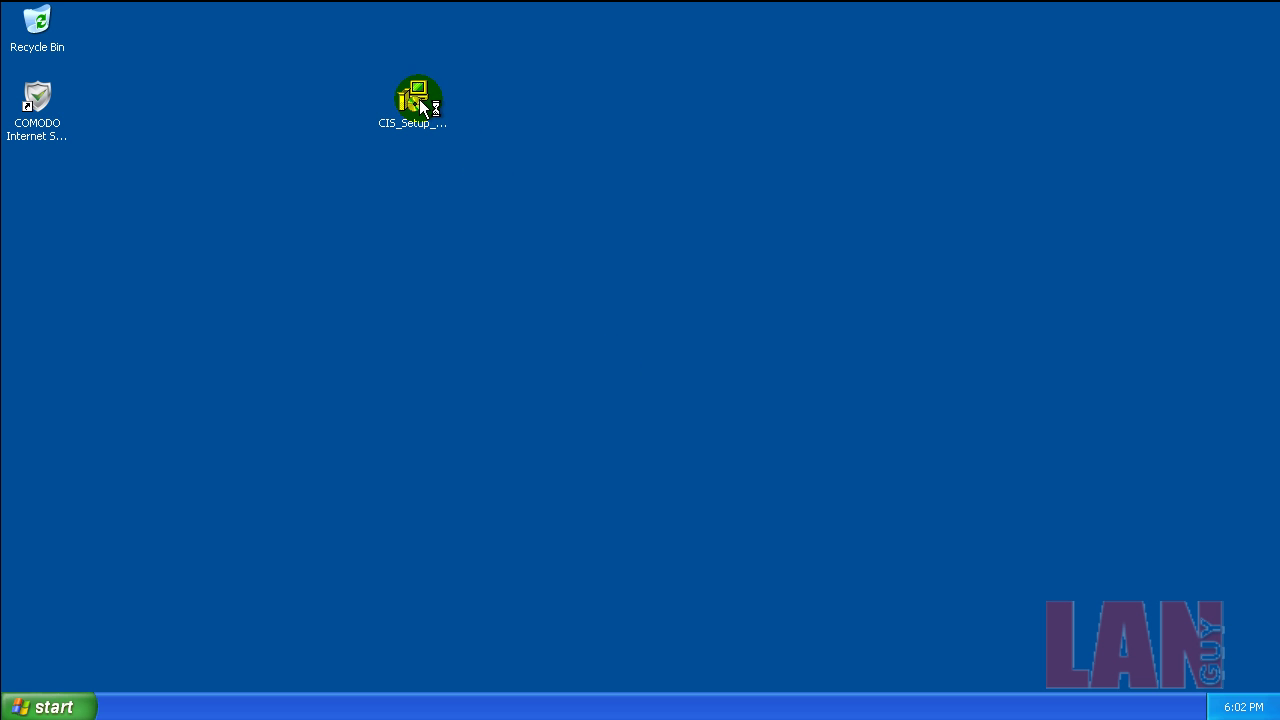
Move the CIS_Setup installer icon directly below the COMODO shortcut and dismiss the security risk notification.
{"action": "left_click_drag", "start_coordinate": [414, 106], "coordinate": [58, 190]}
{"action": "left_click", "coordinate": [250, 226]}
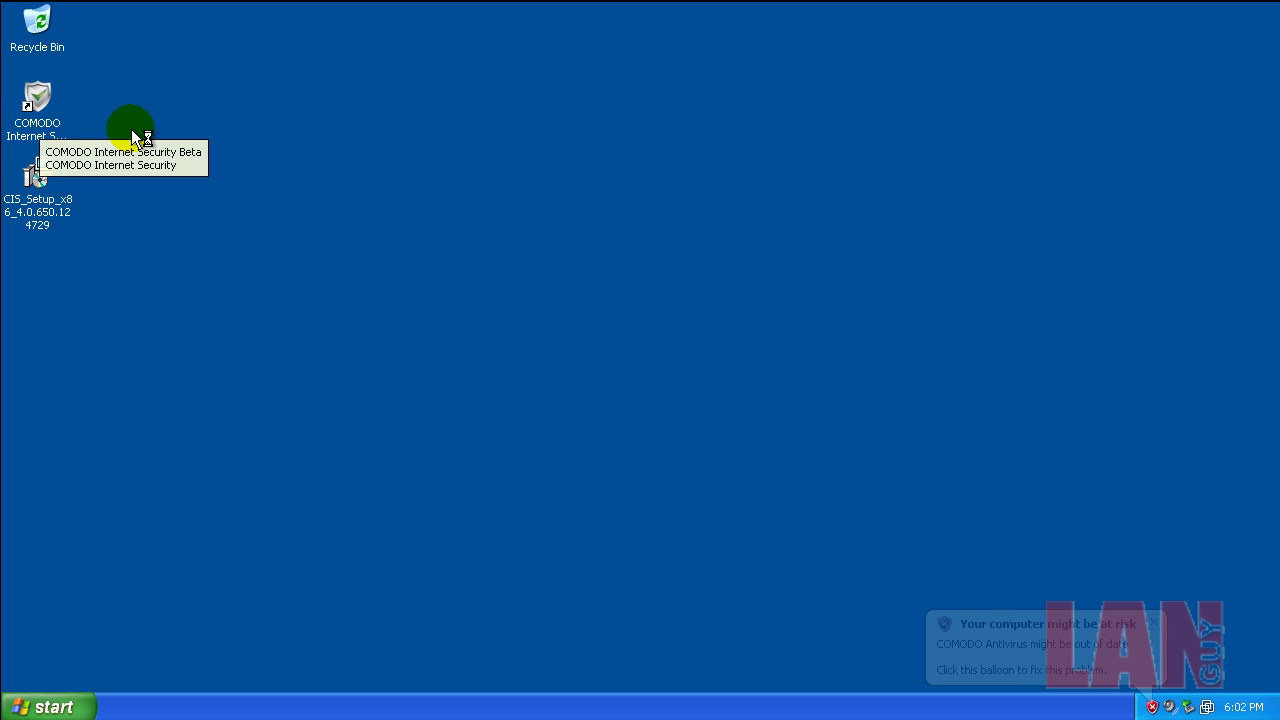
{"action": "left_click", "coordinate": [1155, 624]}
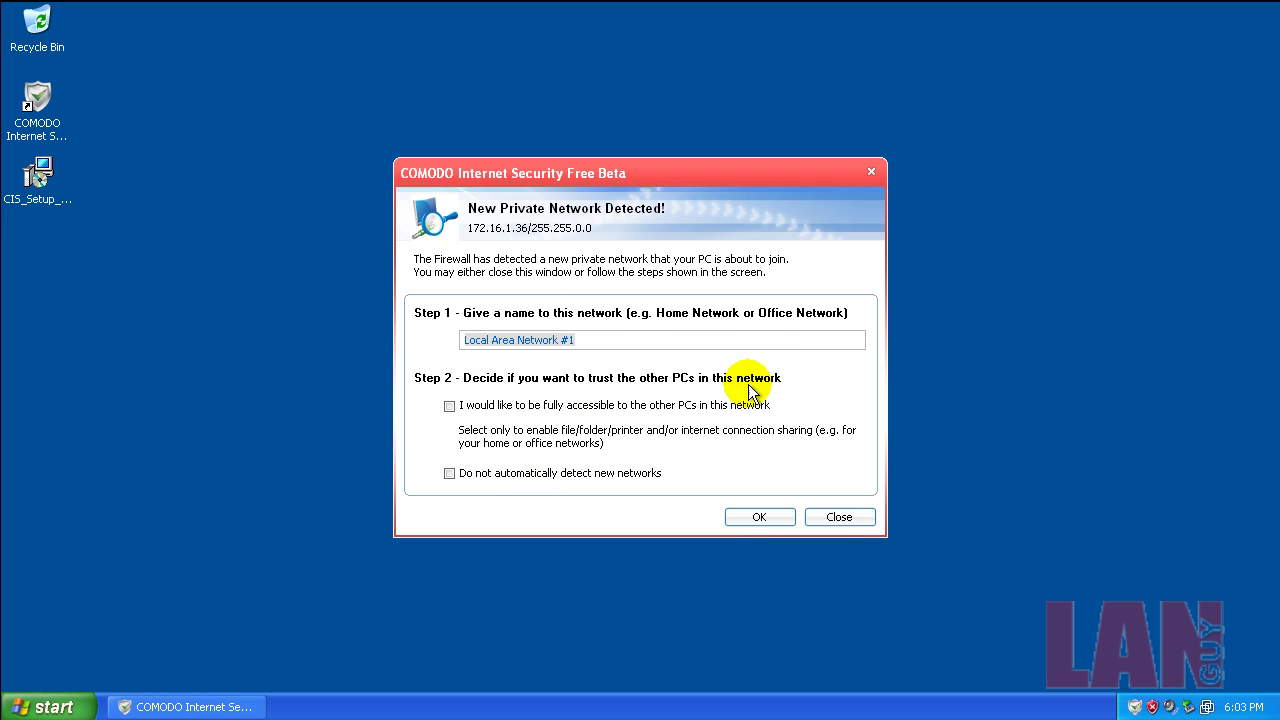
Accept the new private network as Local Area Network #1 without full accessibility and open the COMODO Internet Security main window.
{"action": "left_click", "coordinate": [771, 518]}
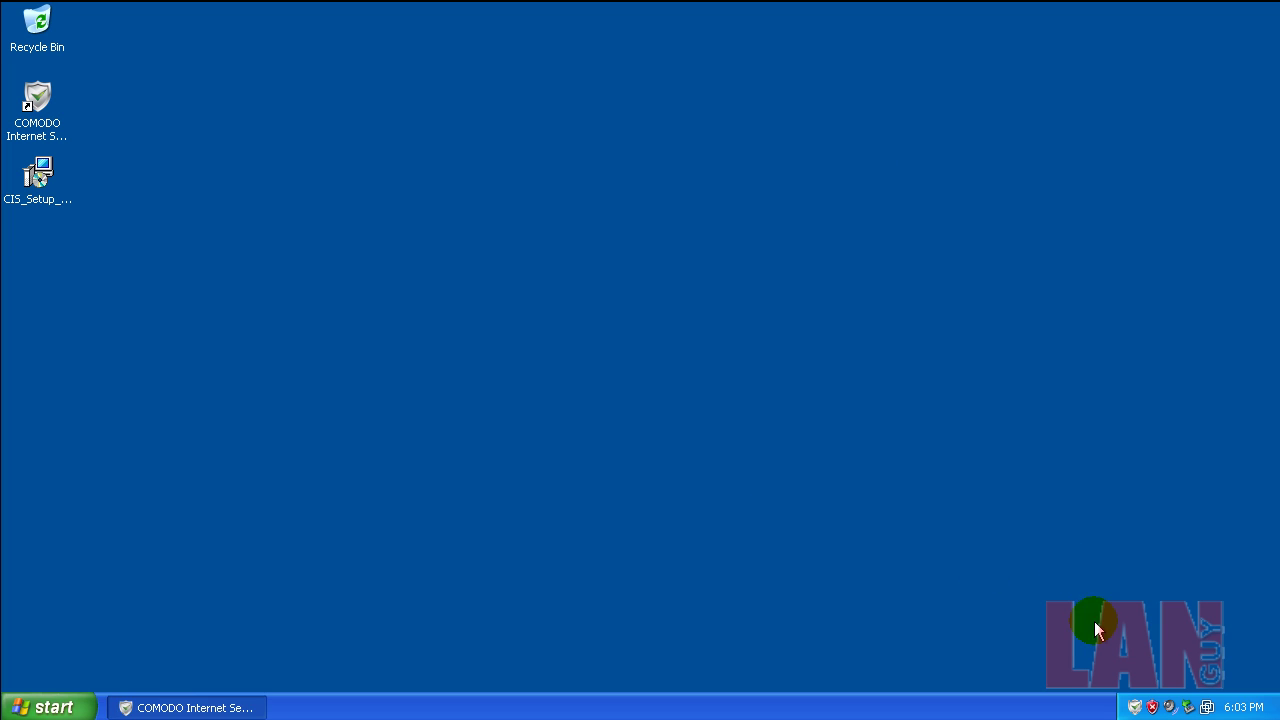
{"action": "right_click", "coordinate": [1136, 708]}
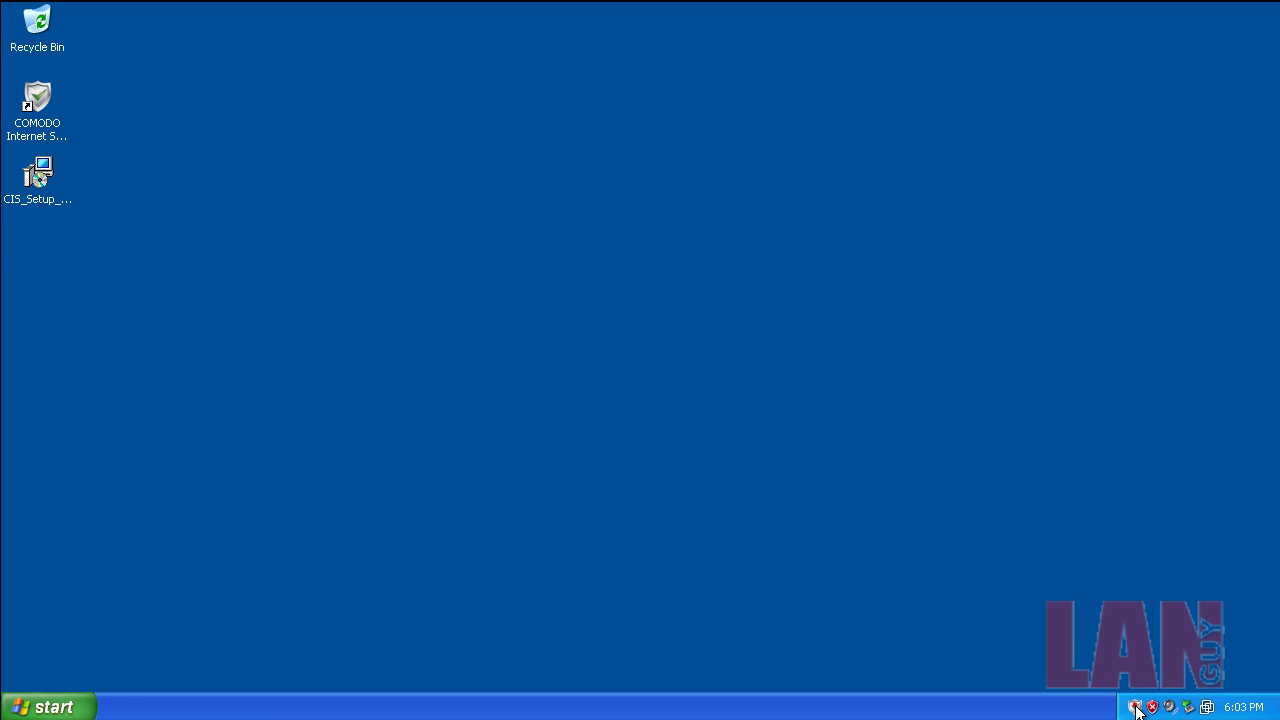
{"action": "double_click", "coordinate": [1136, 708]}
{"action": "left_click_drag", "start_coordinate": [988, 168], "coordinate": [714, 86]}
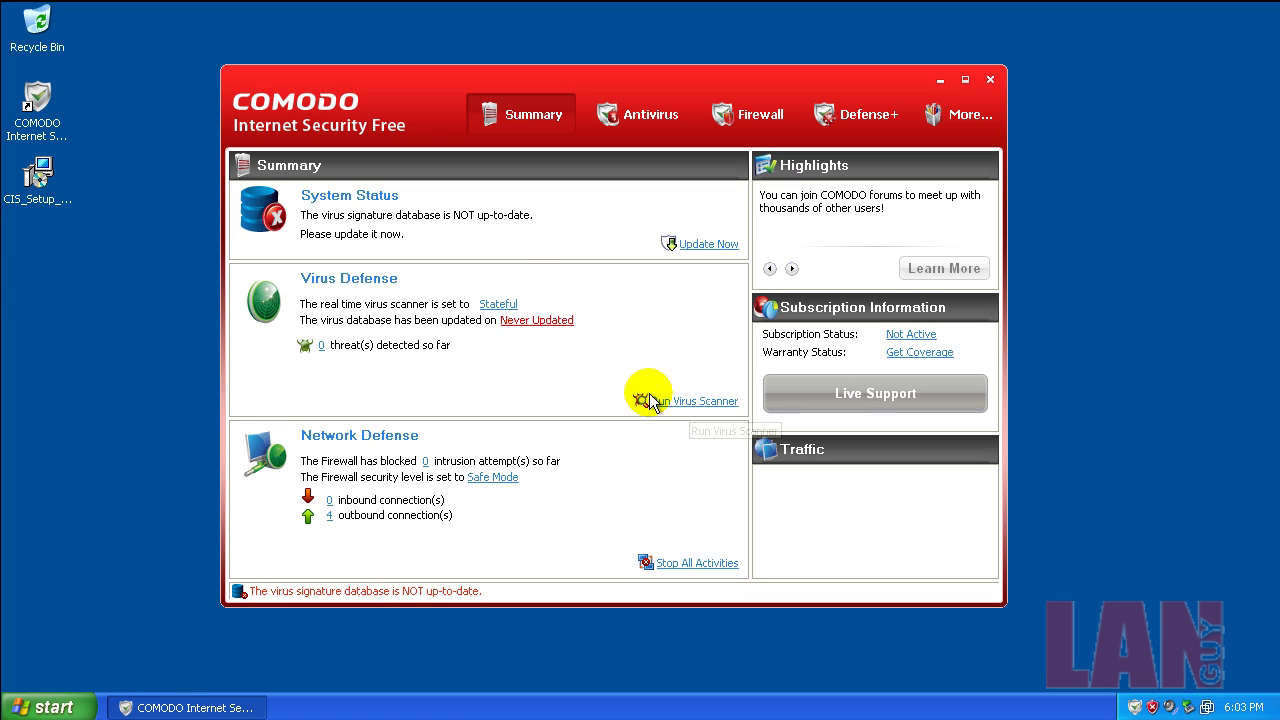
Start the virus database update and hide its progress window to return to the Summary page.
{"action": "left_click", "coordinate": [545, 328]}
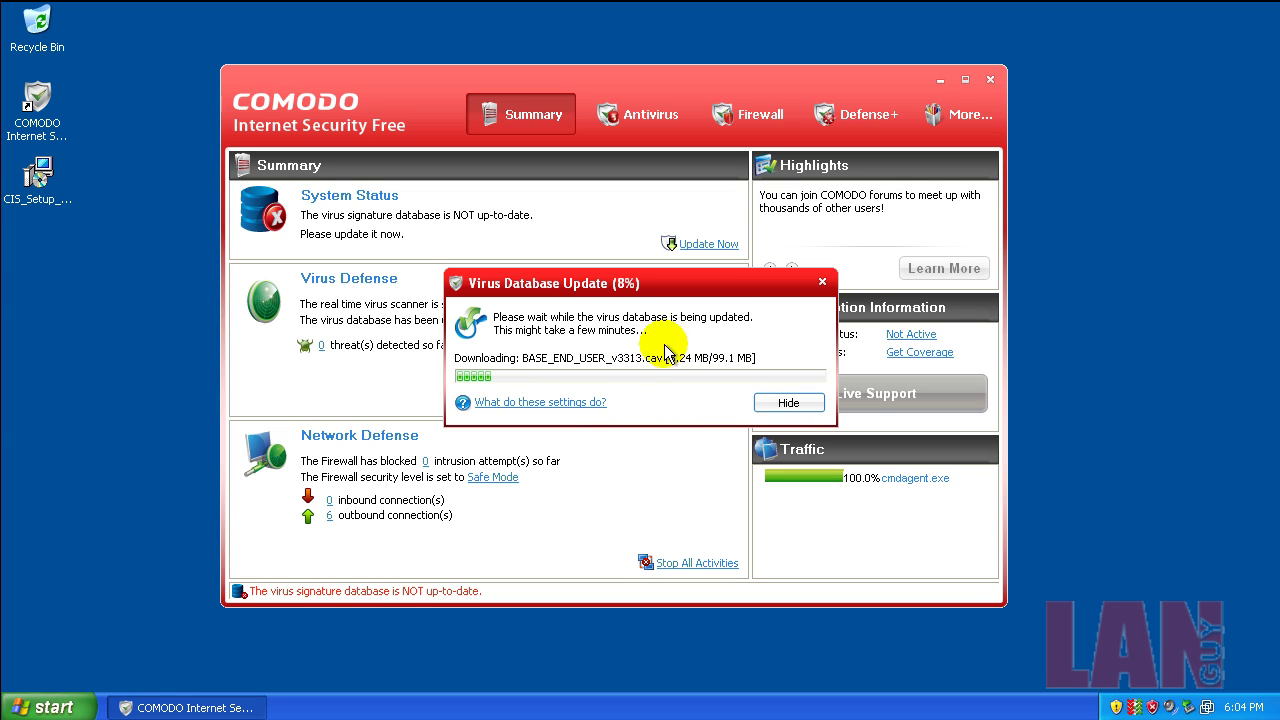
{"action": "left_click", "coordinate": [786, 402]}
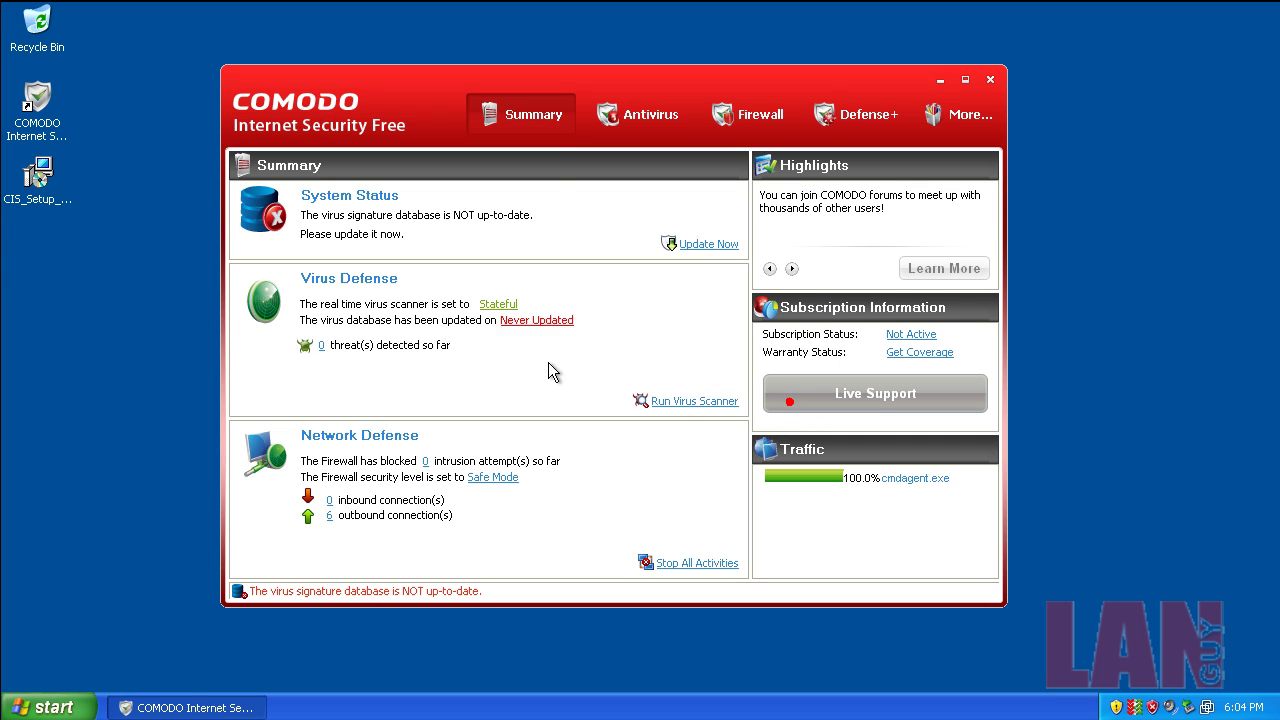
{"action": "left_click", "coordinate": [535, 114]}
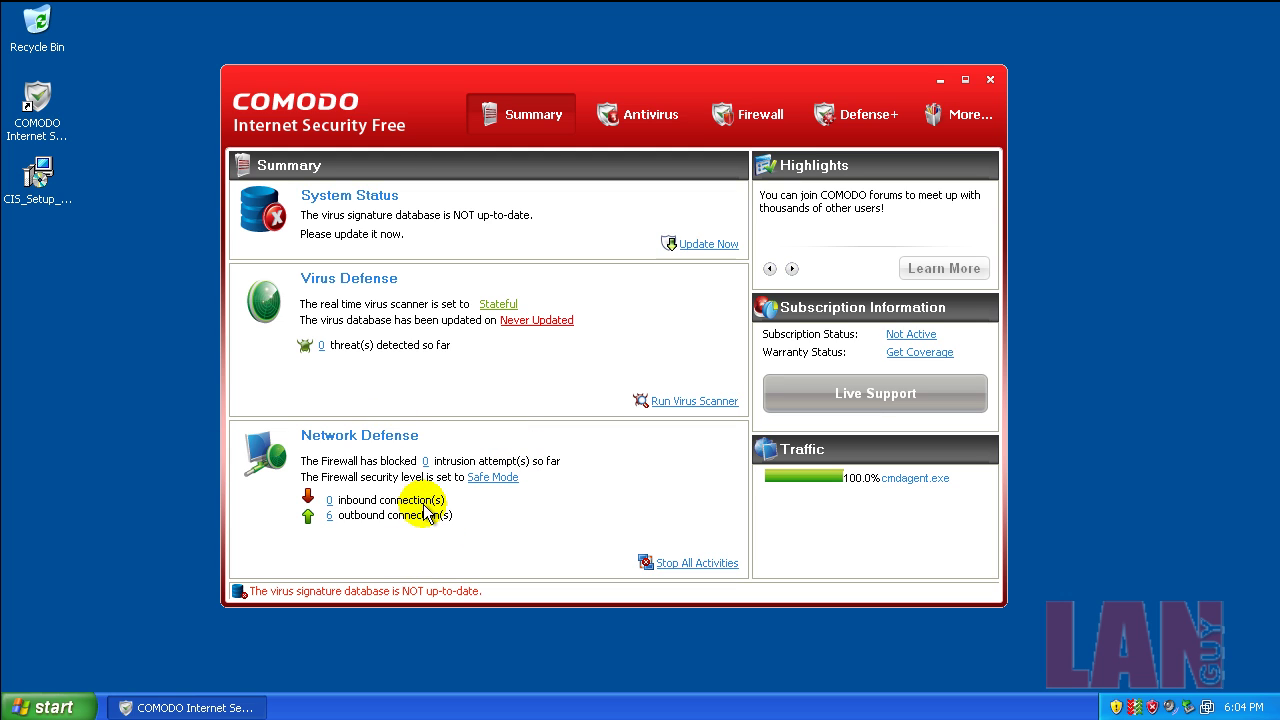
Review the available scan profiles and the virus database update progress among the Antivirus tasks.
{"action": "left_click", "coordinate": [657, 116]}
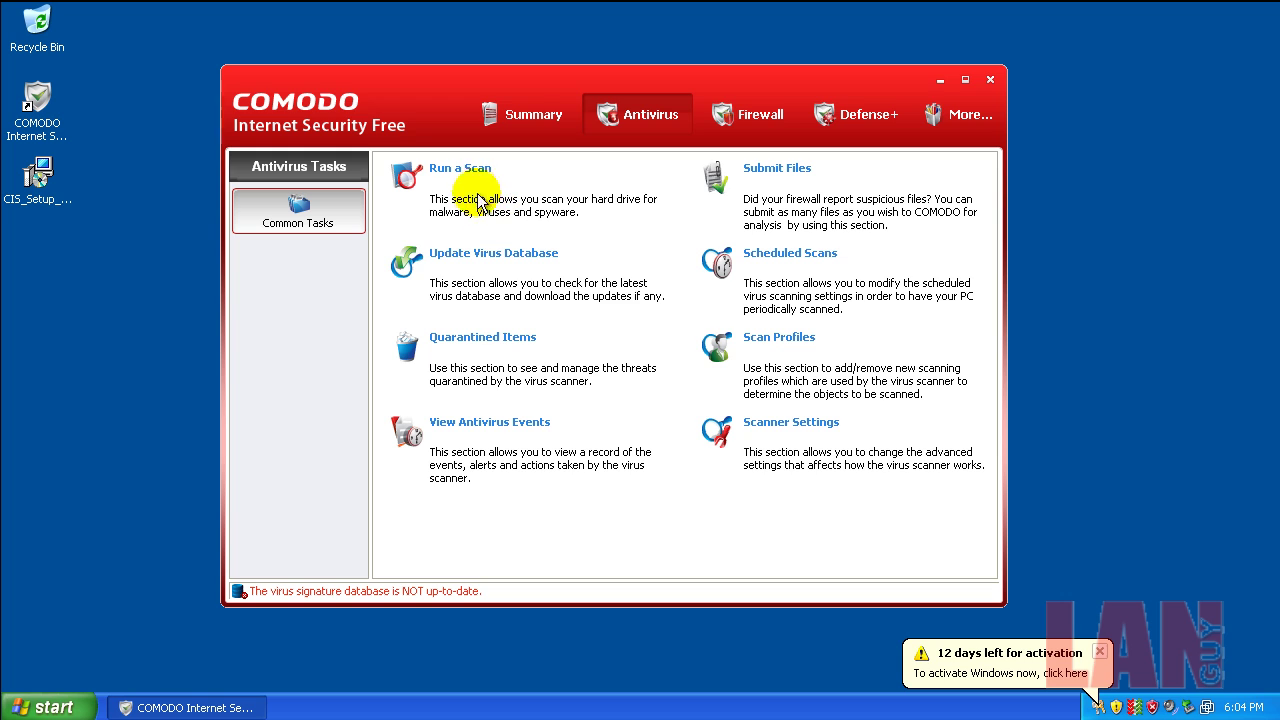
{"action": "left_click", "coordinate": [462, 168]}
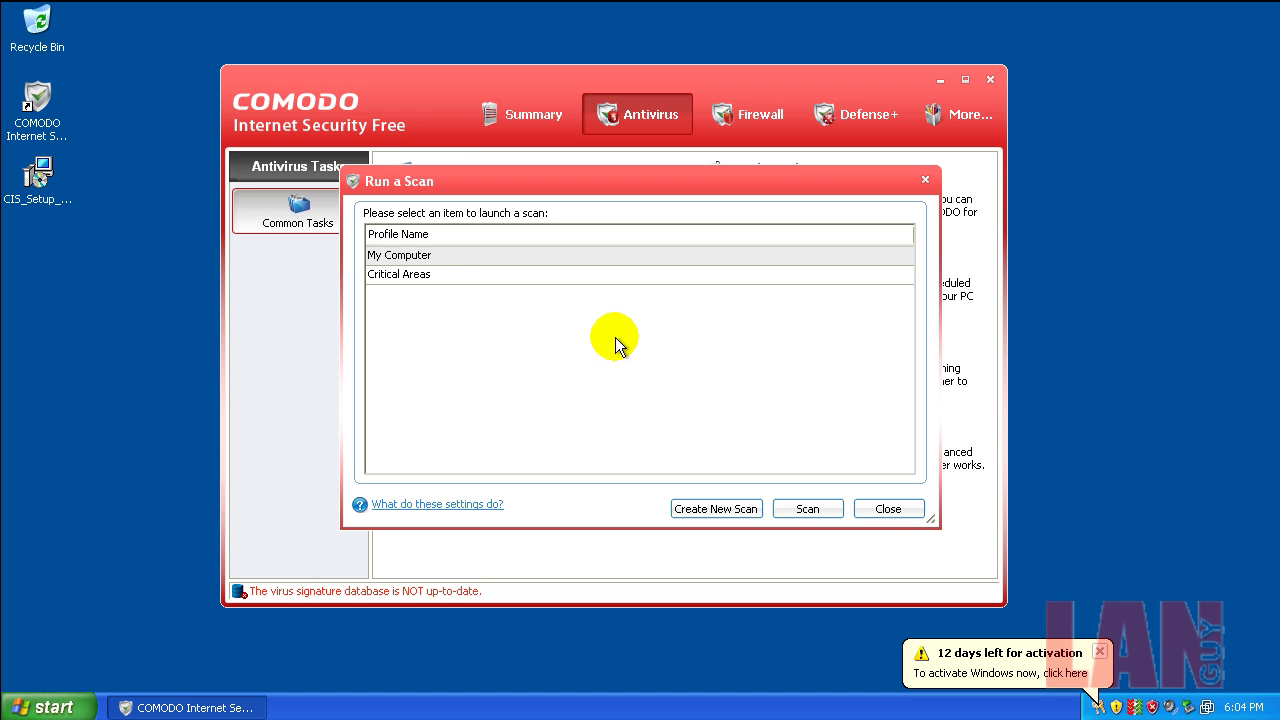
{"action": "left_click", "coordinate": [887, 510]}
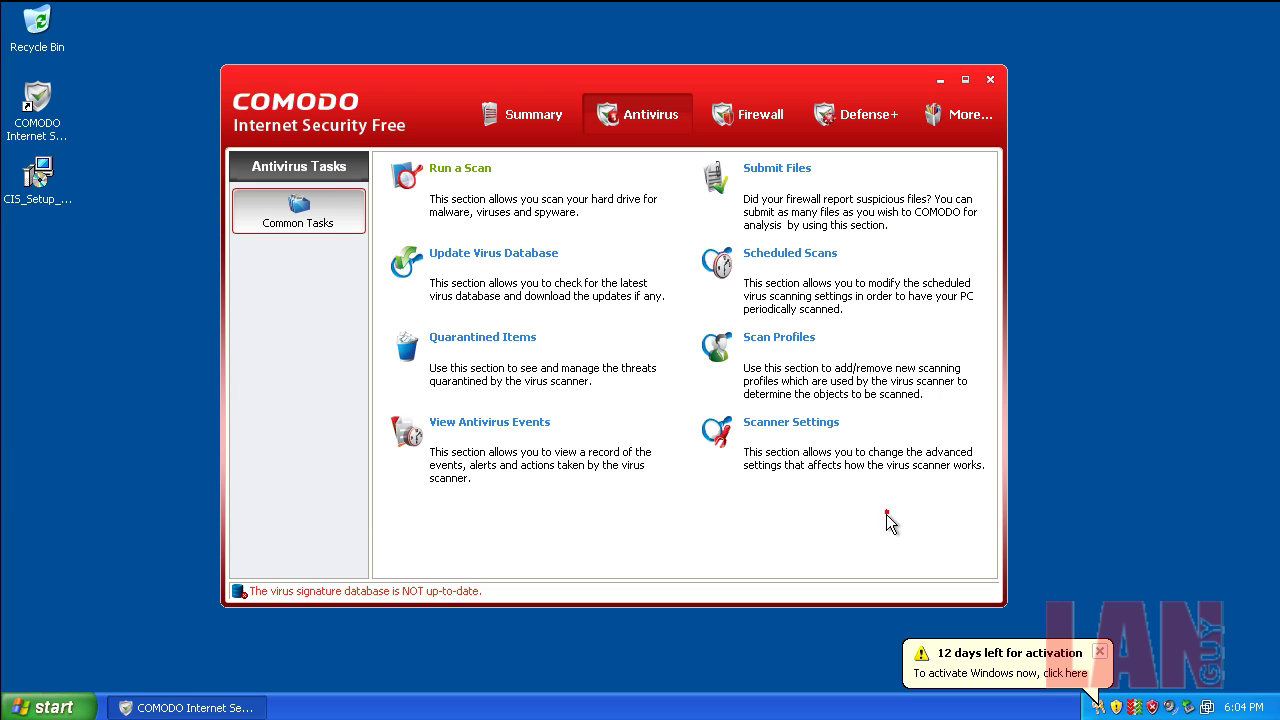
{"action": "left_click", "coordinate": [493, 254]}
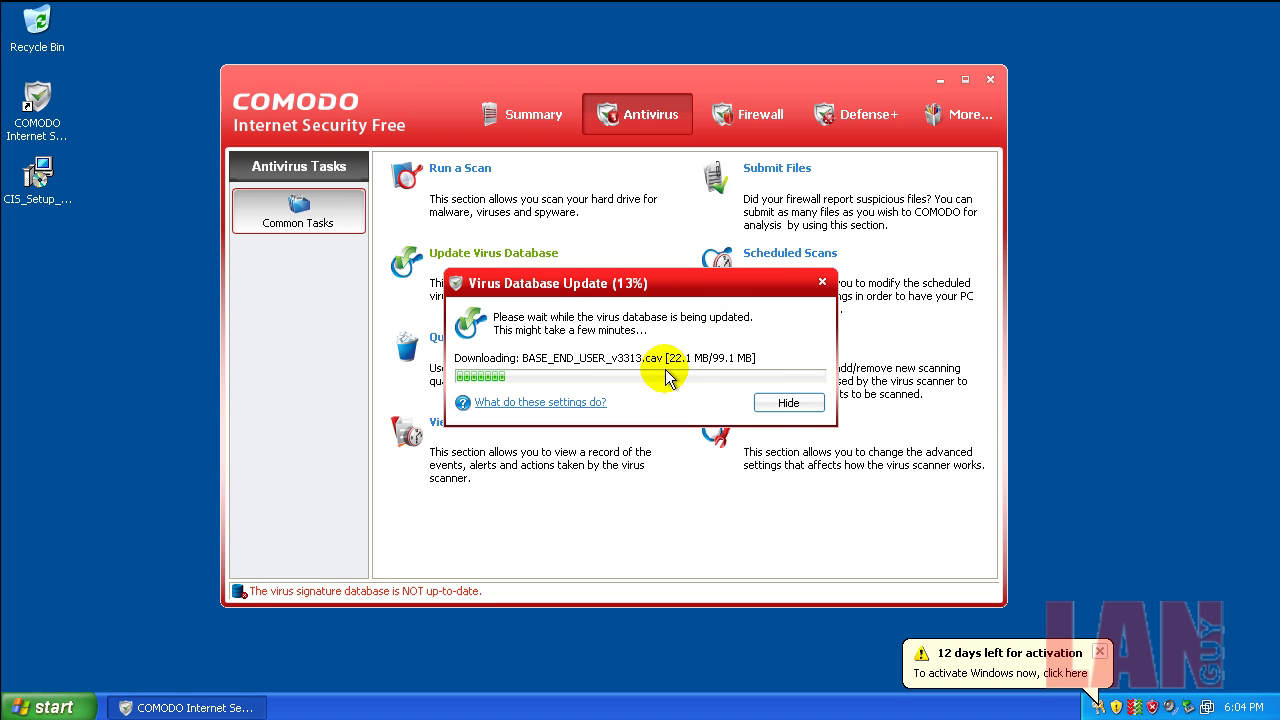
{"action": "left_click", "coordinate": [789, 403]}
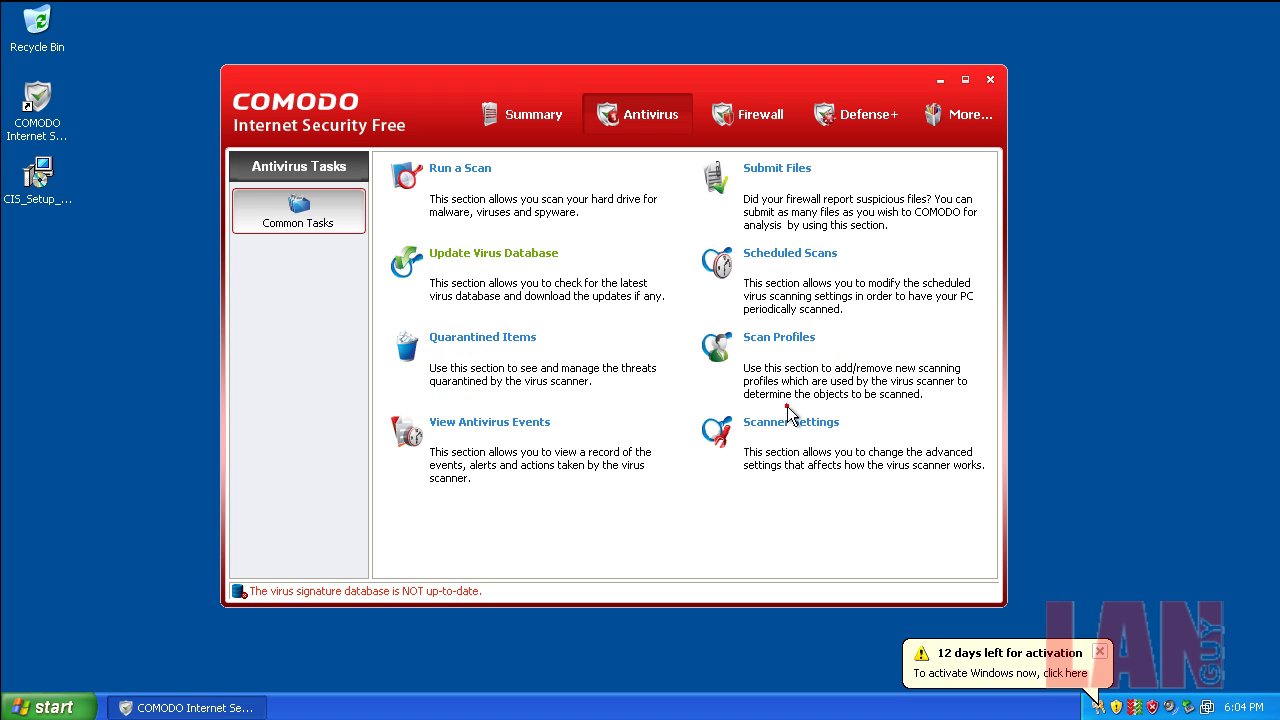
View the quarantined items list and the antivirus events log, closing each one after viewing.
{"action": "left_click", "coordinate": [517, 345]}
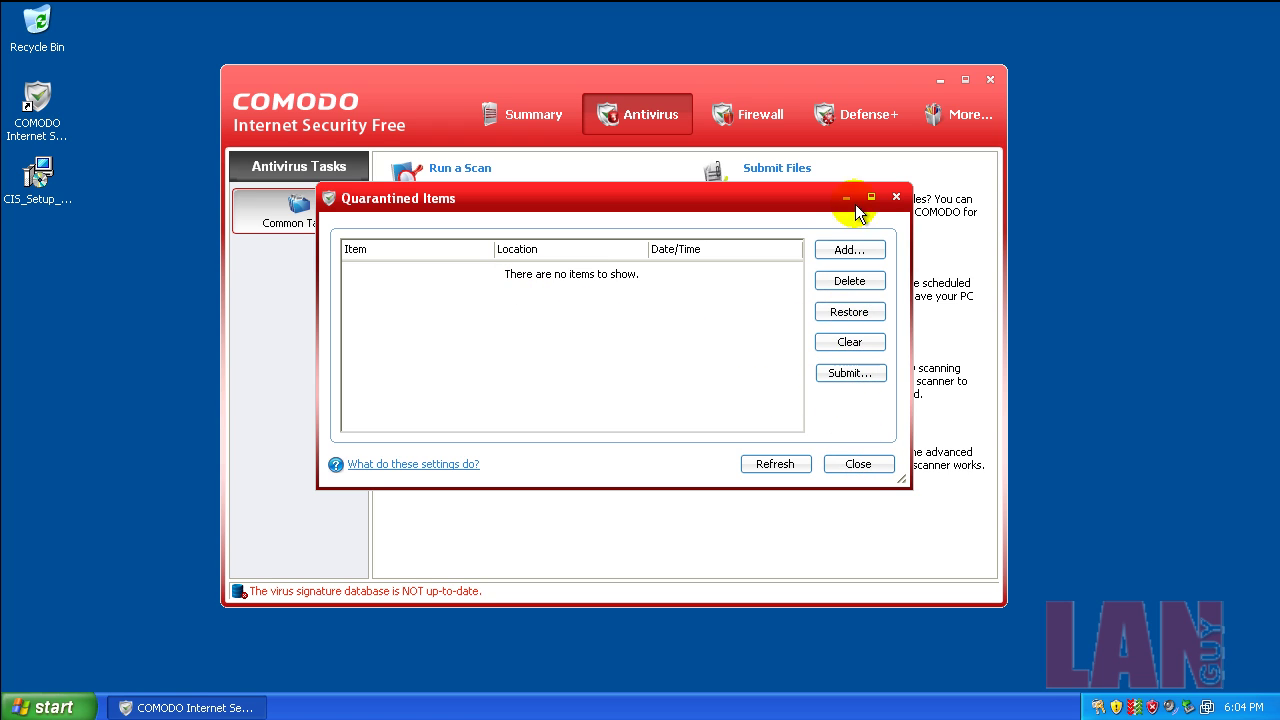
{"action": "left_click", "coordinate": [872, 468]}
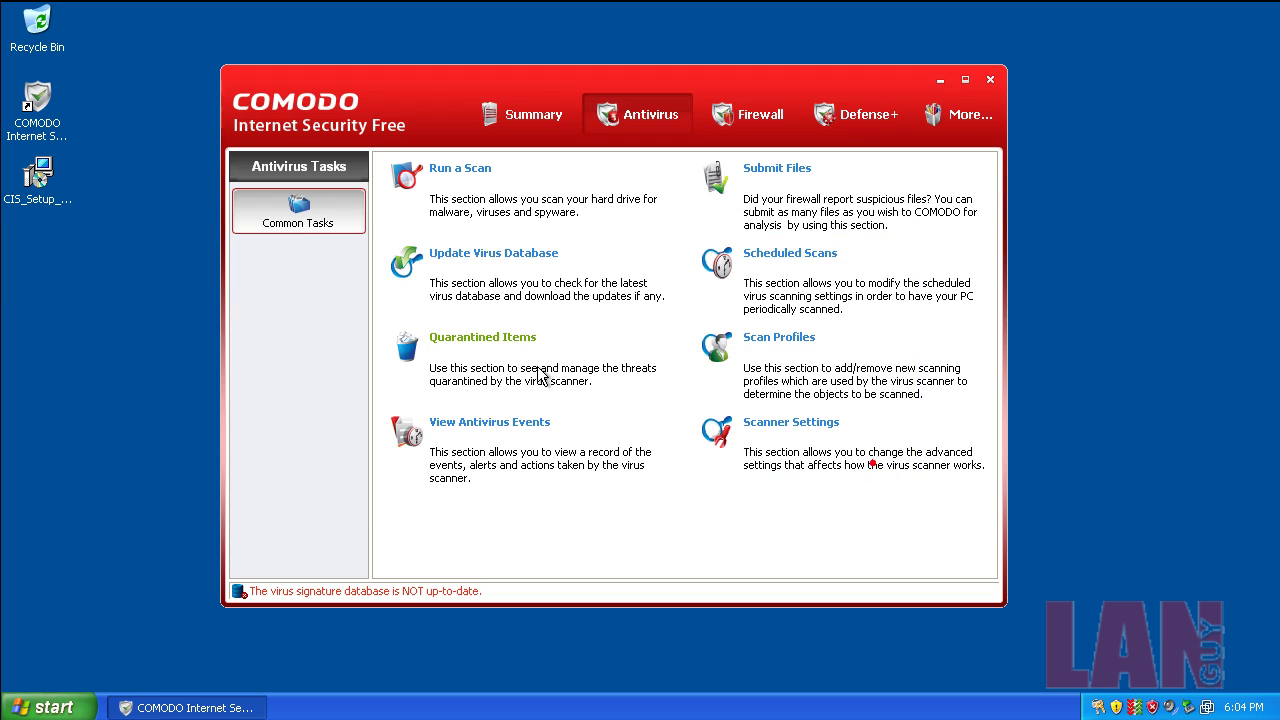
{"action": "left_click", "coordinate": [525, 425]}
{"action": "left_click", "coordinate": [903, 537]}
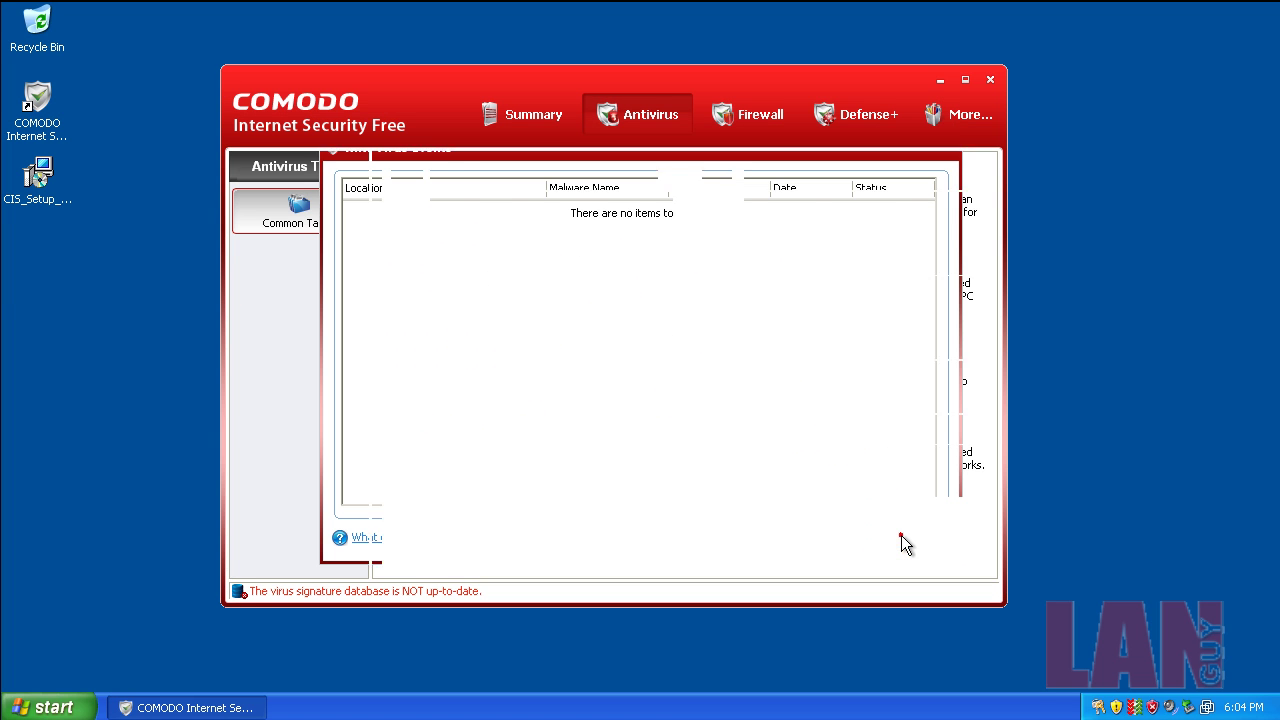
View the file submission, scheduled scans and scan profiles windows of the Antivirus tasks, closing each without changes.
{"action": "left_click", "coordinate": [794, 170]}
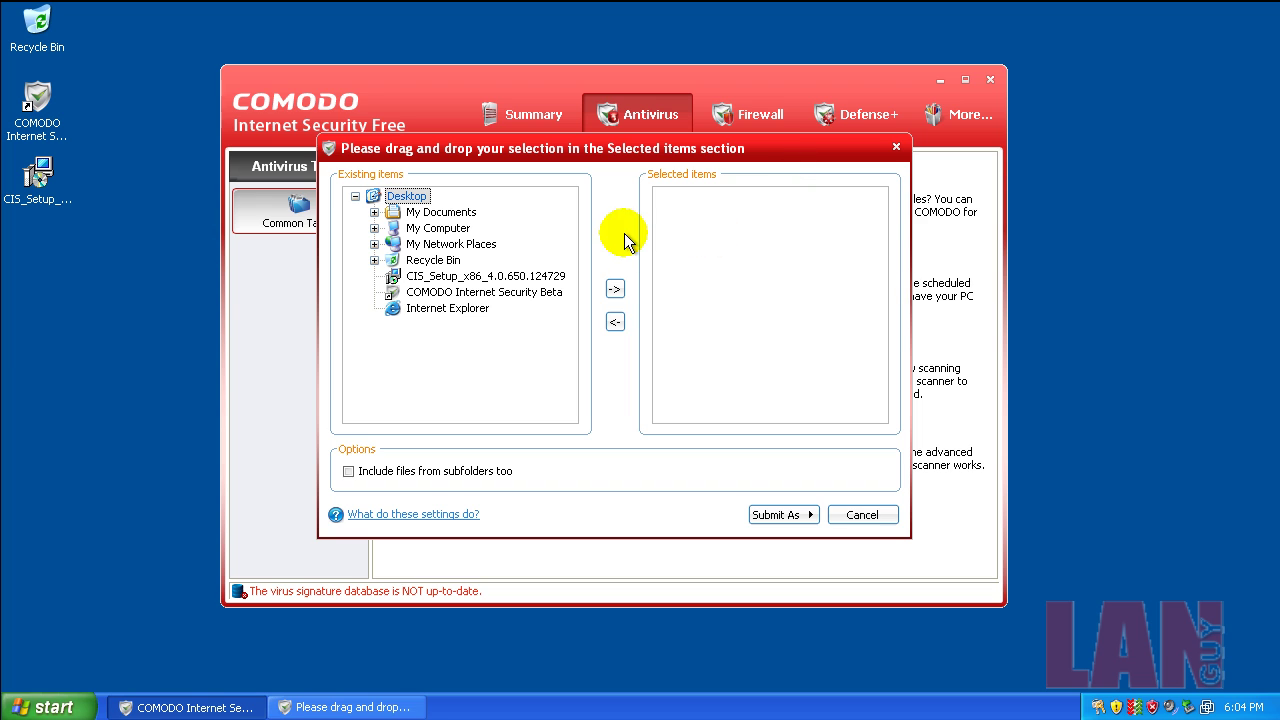
{"action": "left_click", "coordinate": [858, 513]}
{"action": "left_click", "coordinate": [806, 254]}
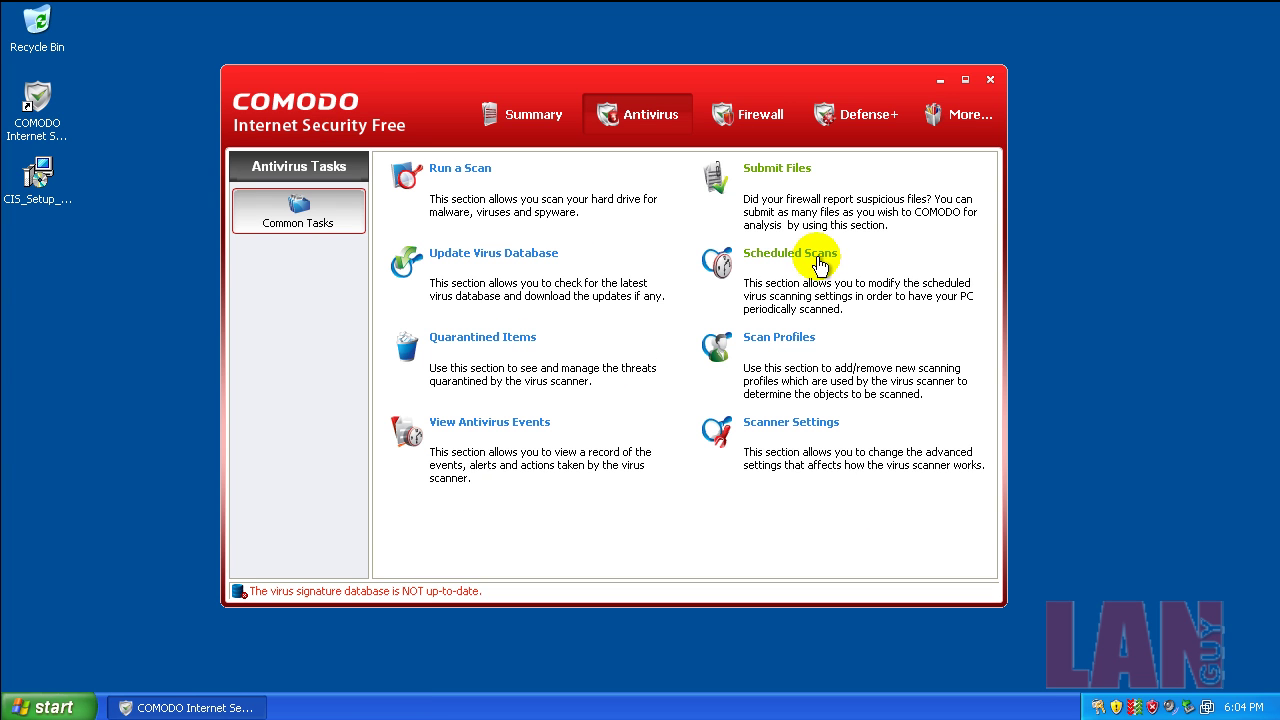
{"action": "left_click", "coordinate": [877, 511]}
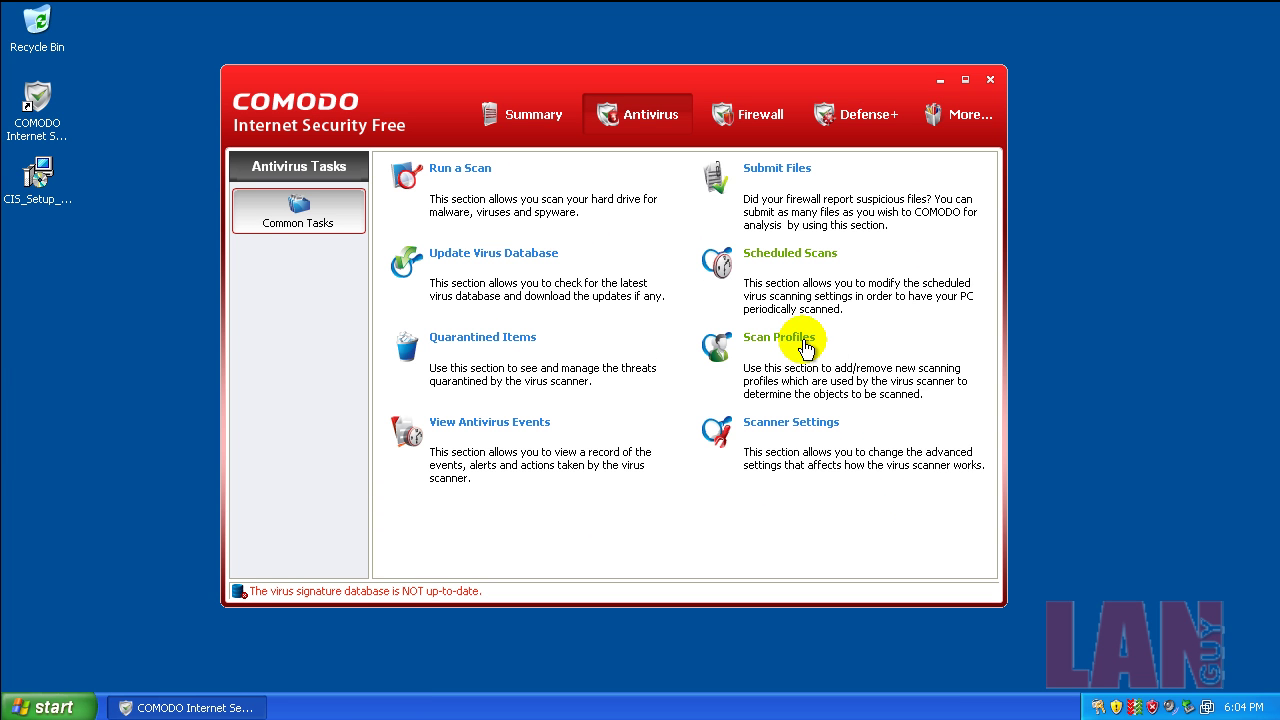
{"action": "left_click", "coordinate": [790, 338]}
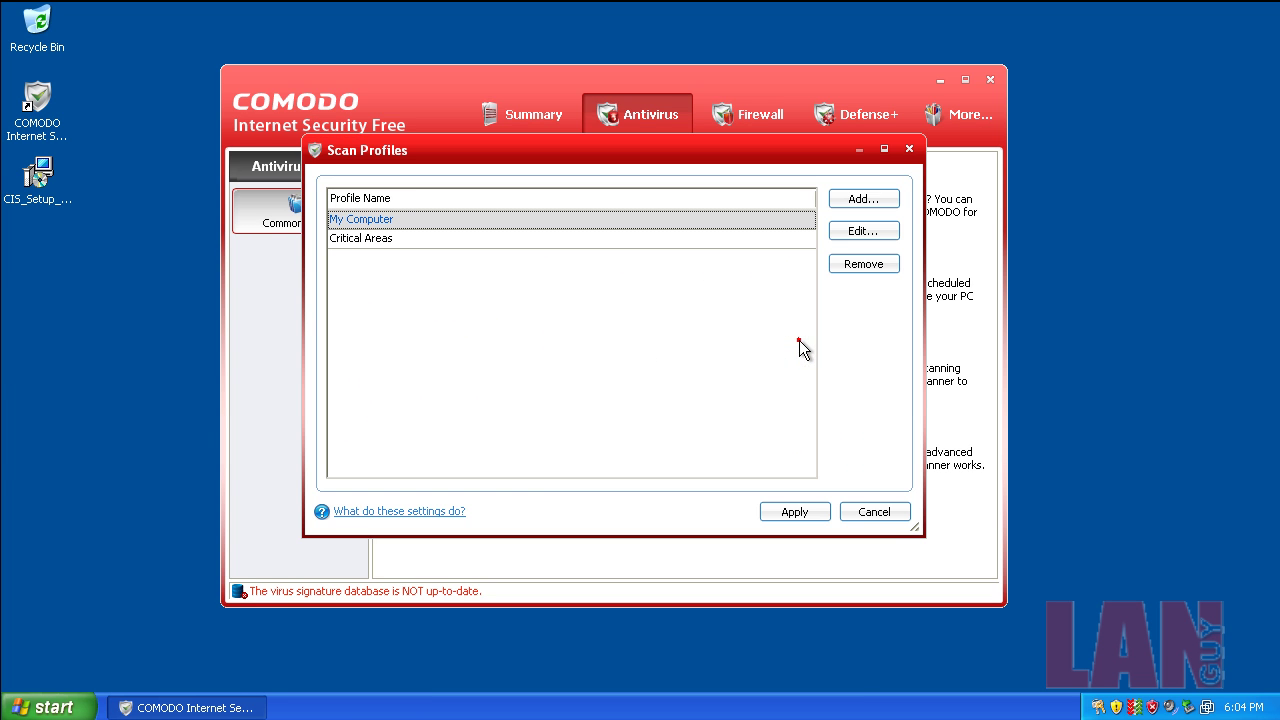
{"action": "left_click", "coordinate": [885, 514]}
Review the real-time, manual, scheduled scanning and exclusions options in the Virus Scanner Settings and close them.
{"action": "left_click", "coordinate": [791, 418]}
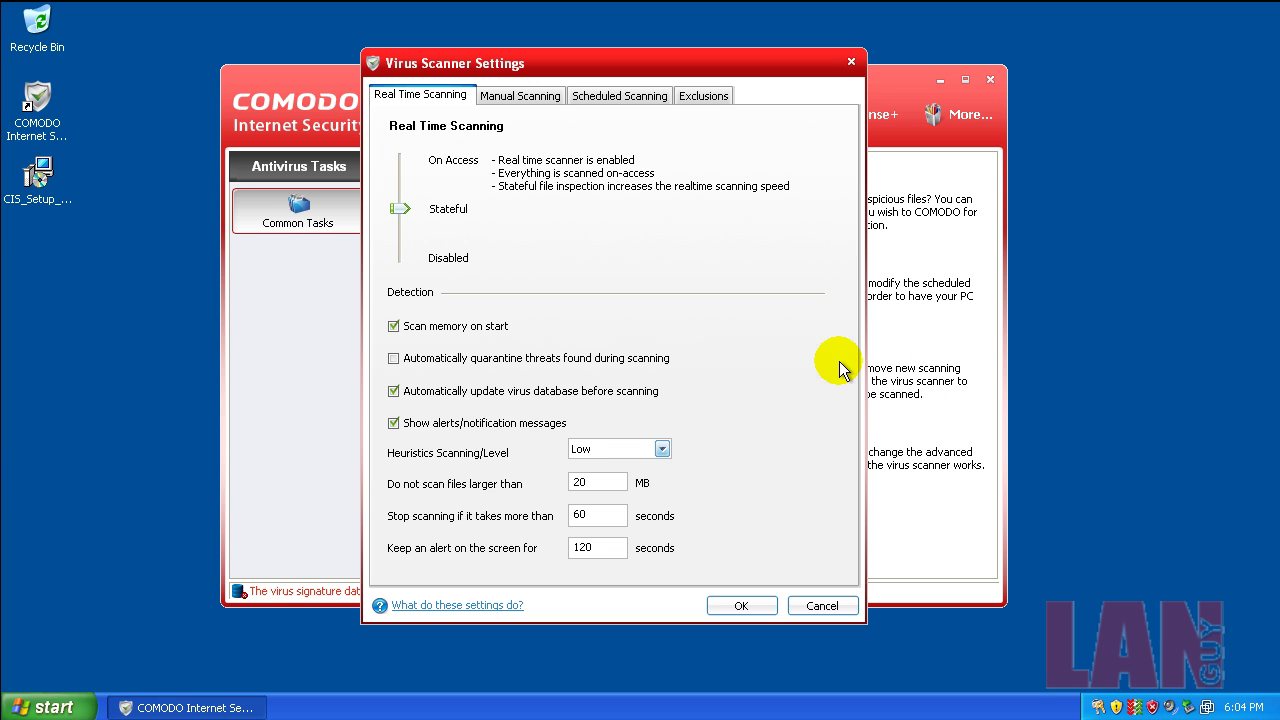
{"action": "left_click", "coordinate": [522, 95]}
{"action": "left_click", "coordinate": [615, 100]}
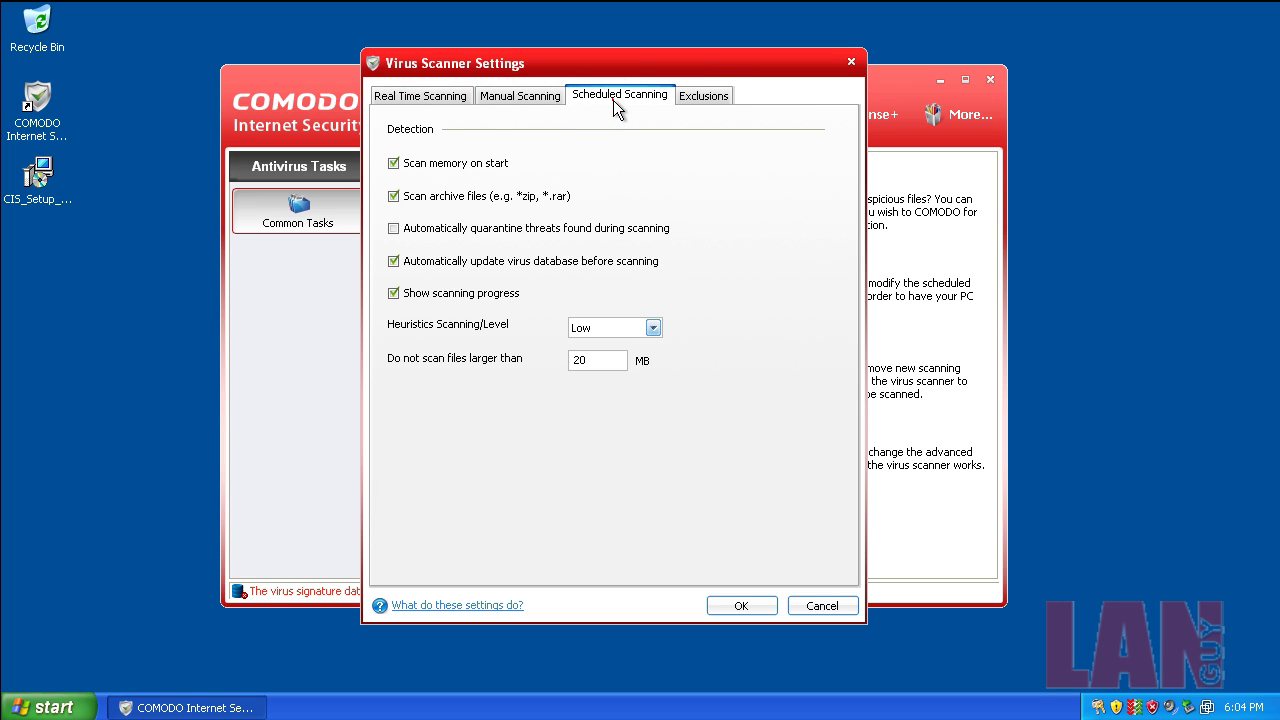
{"action": "left_click", "coordinate": [708, 96]}
{"action": "left_click", "coordinate": [773, 605]}
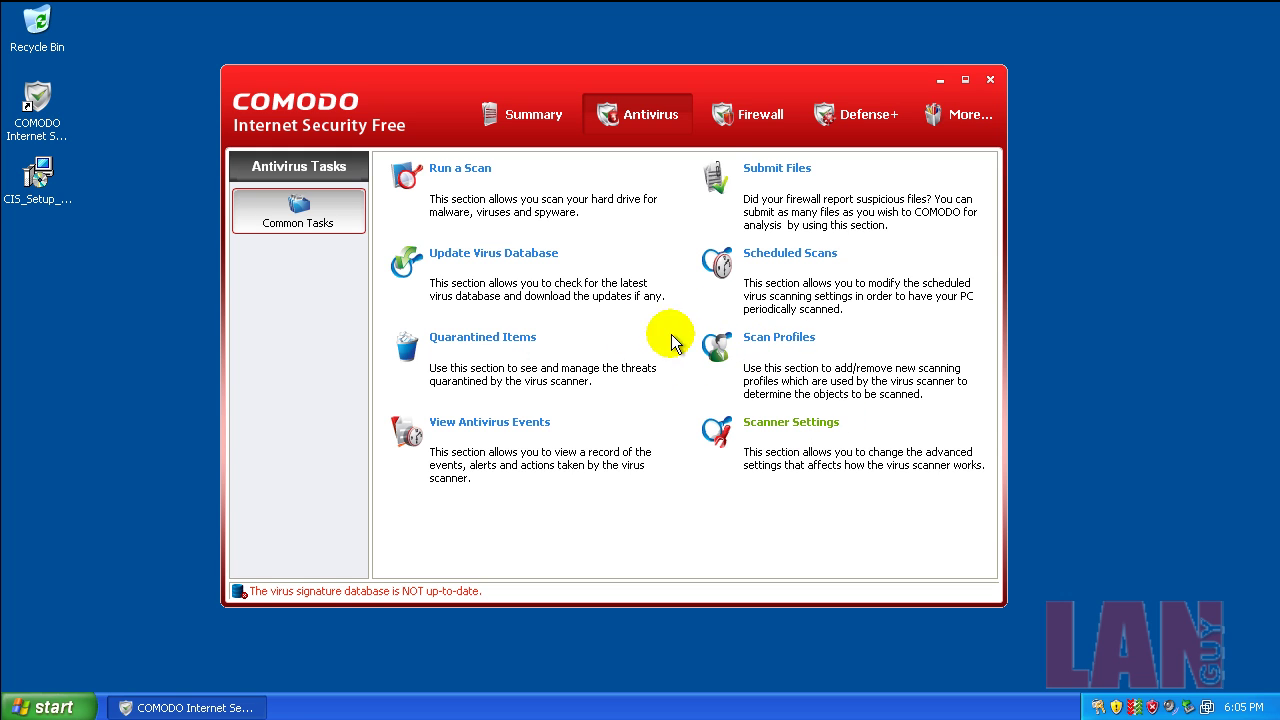
Switch to the Firewall tasks and view the firewall events log, closing it after viewing.
{"action": "left_click", "coordinate": [749, 120]}
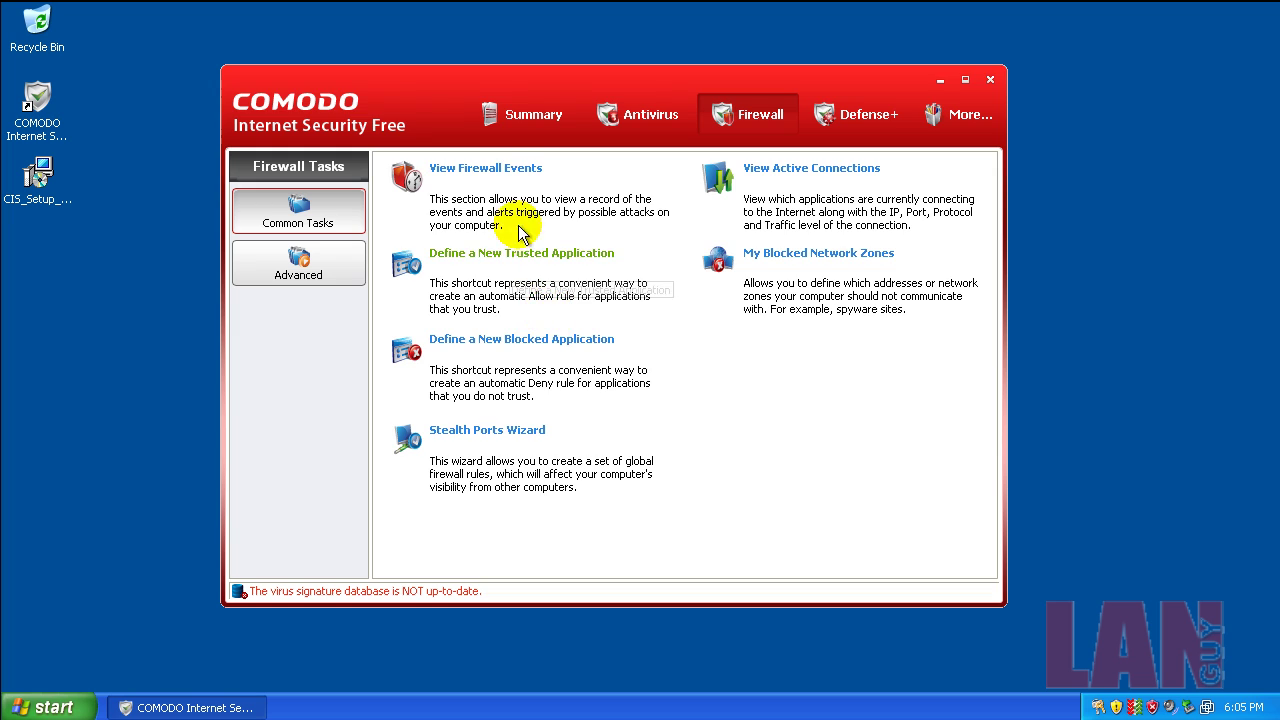
{"action": "left_click", "coordinate": [503, 168]}
{"action": "left_click", "coordinate": [945, 146]}
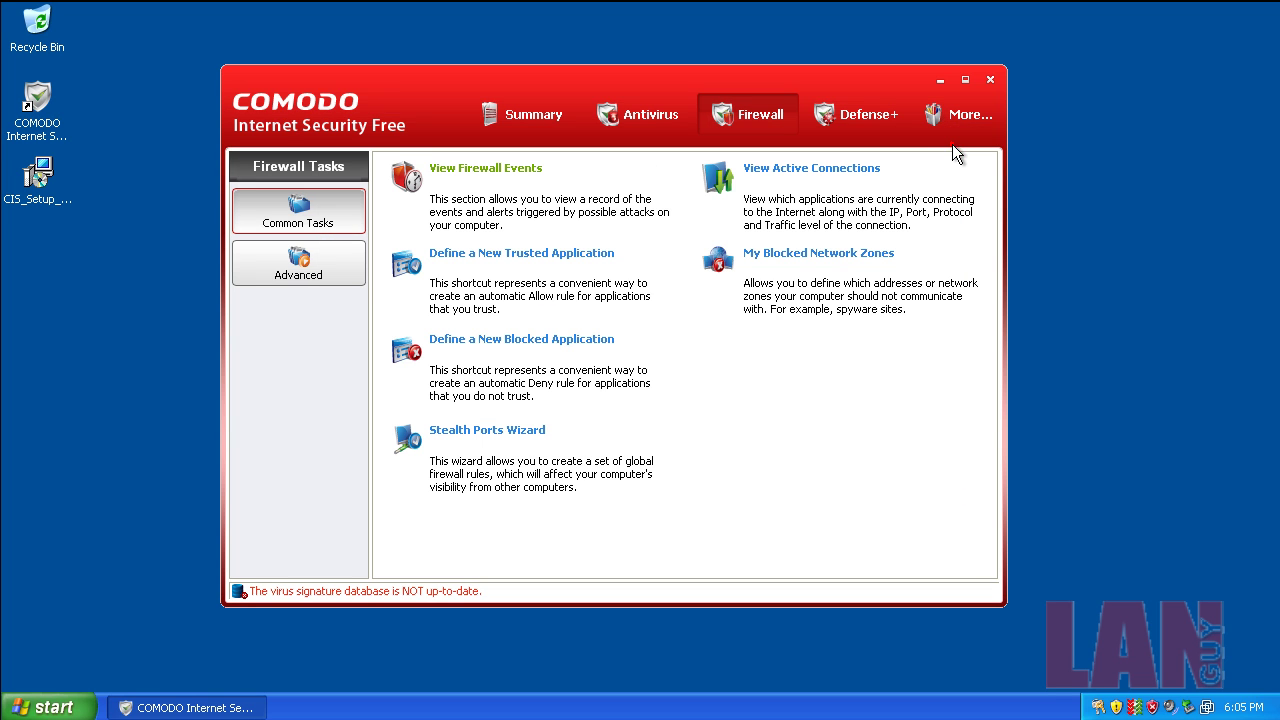
View the forms for defining trusted and blocked applications and the Stealth Ports Wizard options, closing each without changes.
{"action": "left_click", "coordinate": [575, 255]}
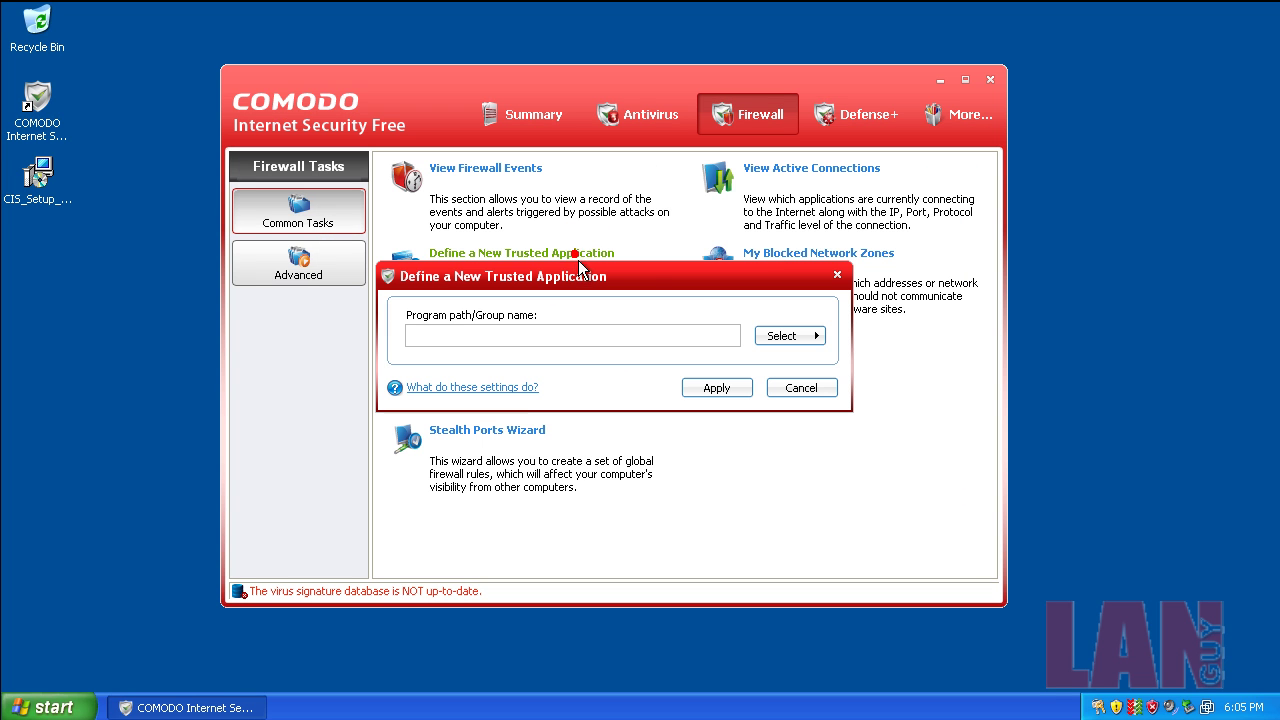
{"action": "left_click", "coordinate": [826, 389]}
{"action": "left_click", "coordinate": [540, 338]}
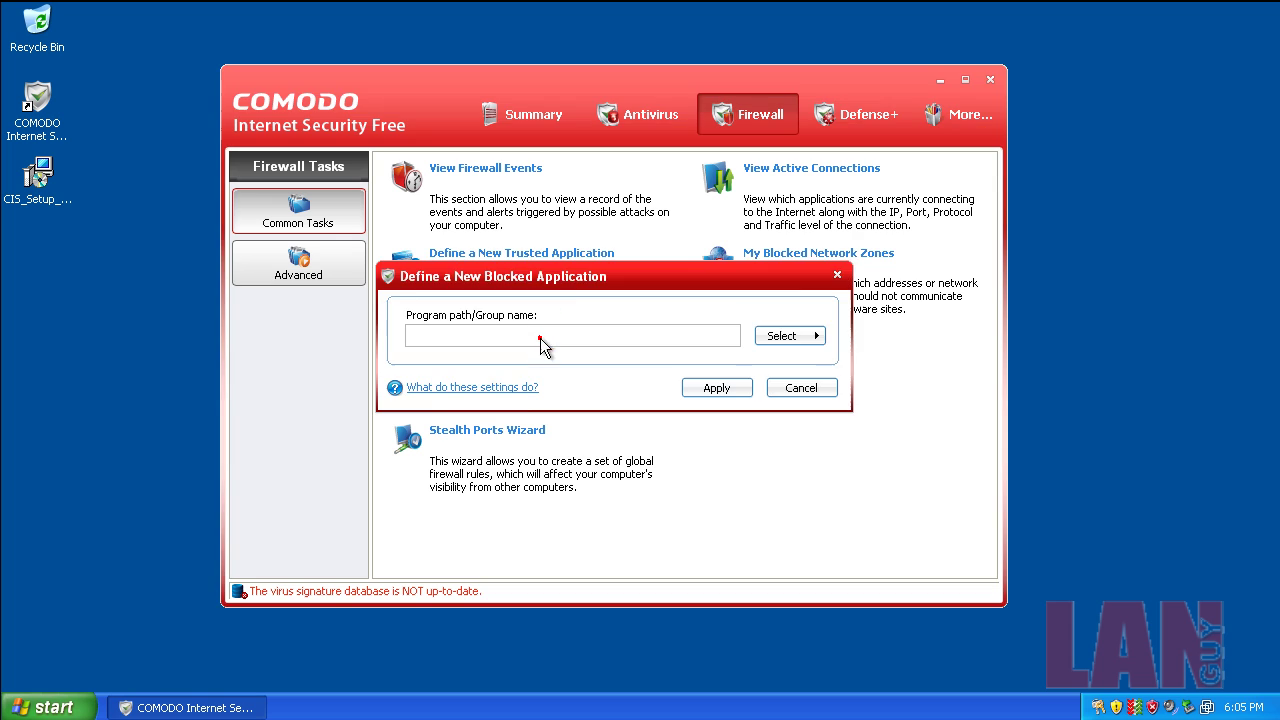
{"action": "left_click", "coordinate": [810, 389]}
{"action": "left_click", "coordinate": [537, 430]}
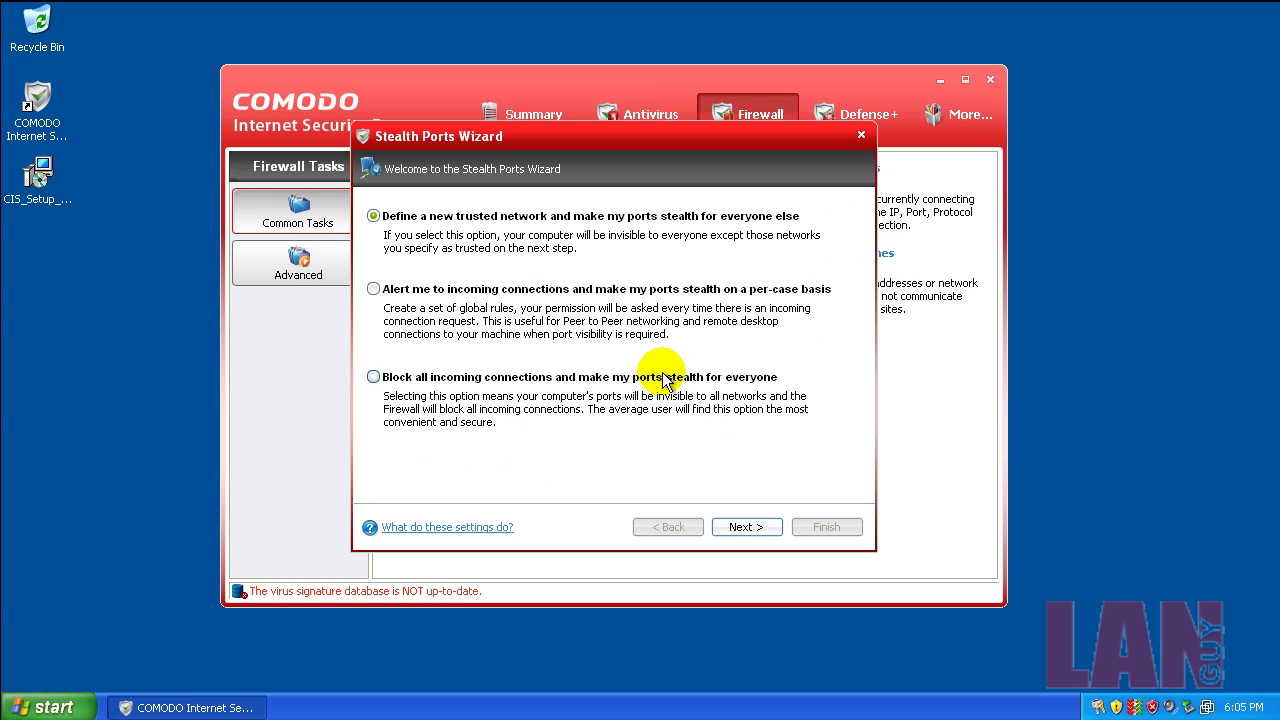
{"action": "left_click", "coordinate": [860, 137]}
View the active connections list and the blocked network zones, closing each window after viewing.
{"action": "left_click", "coordinate": [836, 170]}
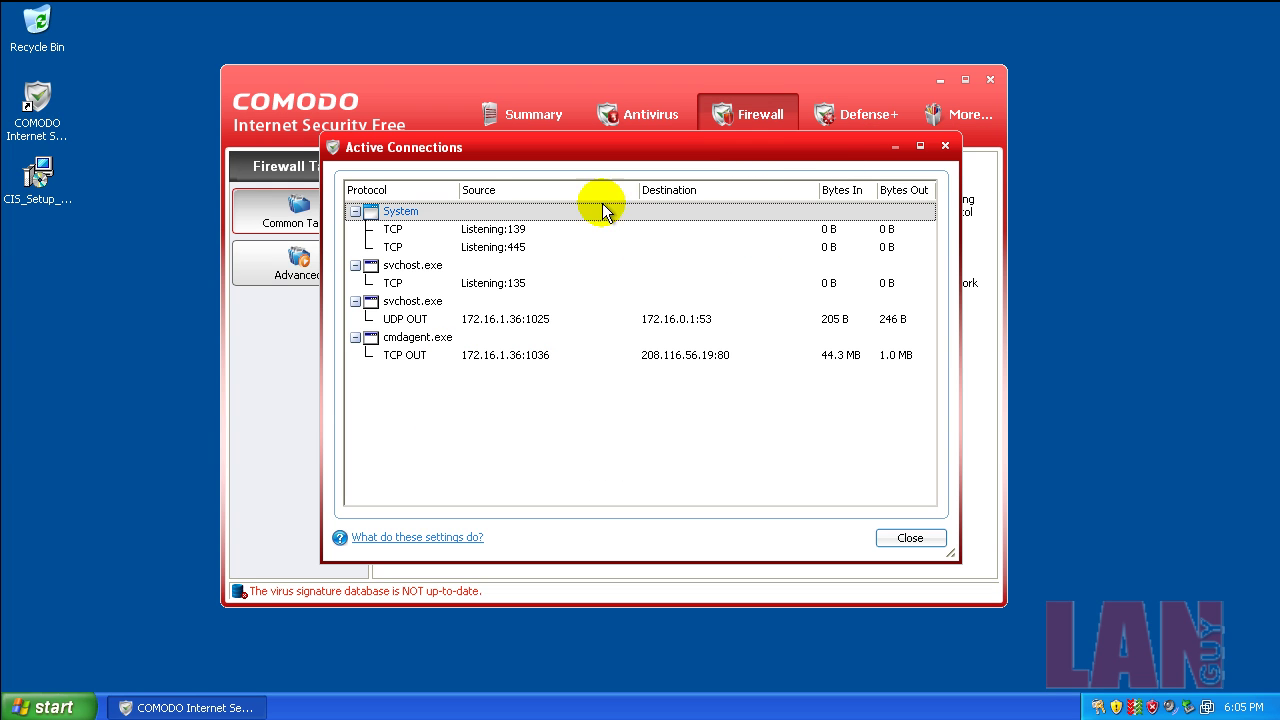
{"action": "left_click", "coordinate": [947, 139]}
{"action": "left_click", "coordinate": [845, 254]}
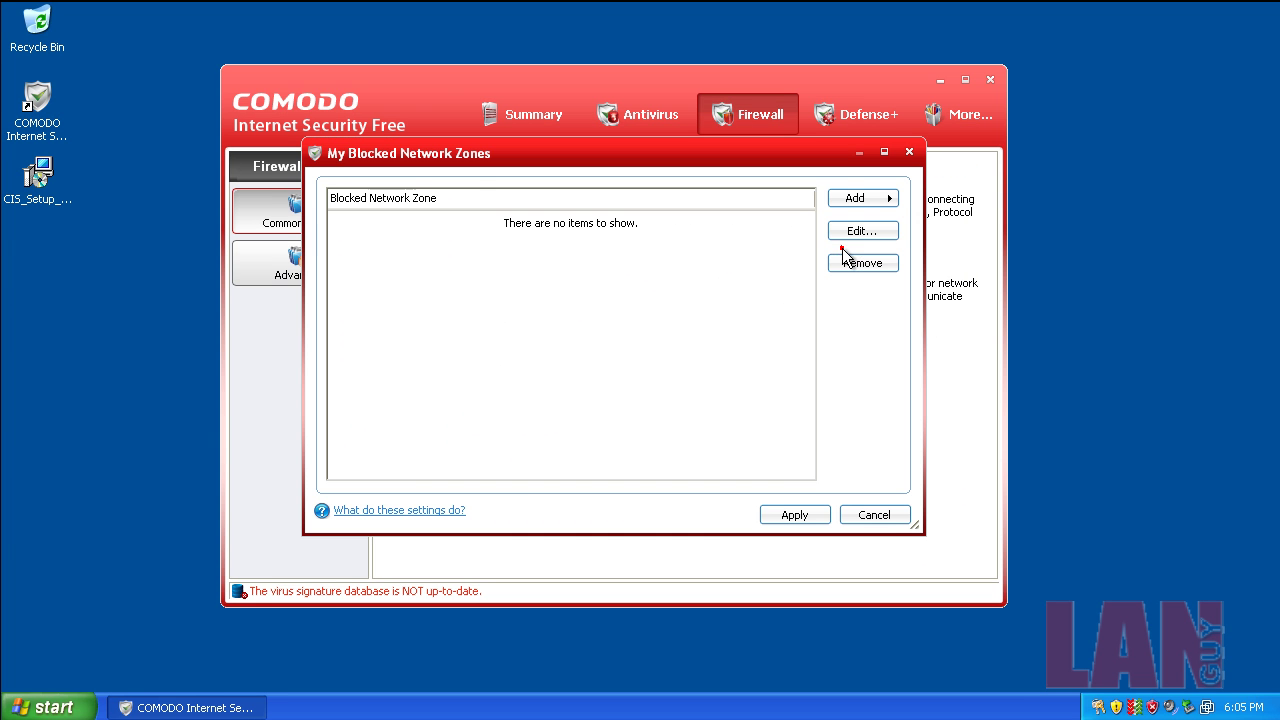
{"action": "left_click", "coordinate": [909, 152]}
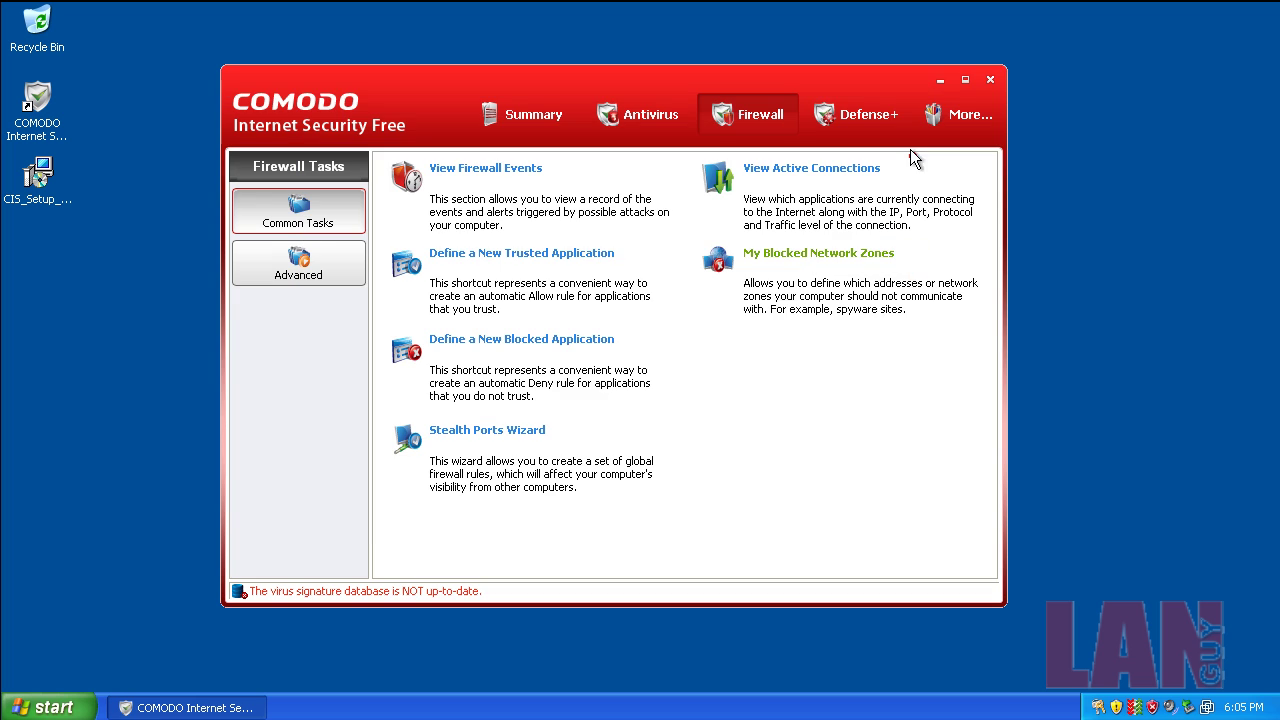
Review the application rules, global rules, network zones and port sets of the advanced firewall's Network Security Policy and close it.
{"action": "left_click", "coordinate": [350, 279]}
{"action": "left_click", "coordinate": [515, 169]}
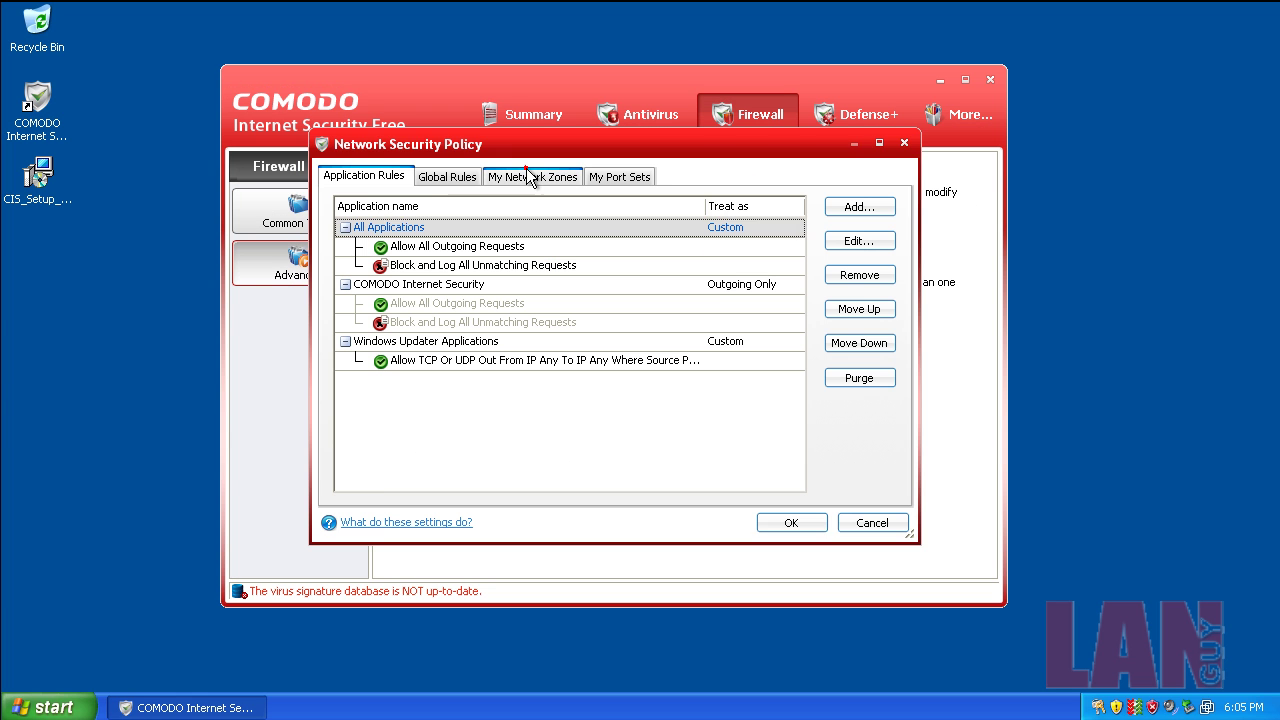
{"action": "left_click", "coordinate": [460, 177]}
{"action": "left_click", "coordinate": [521, 180]}
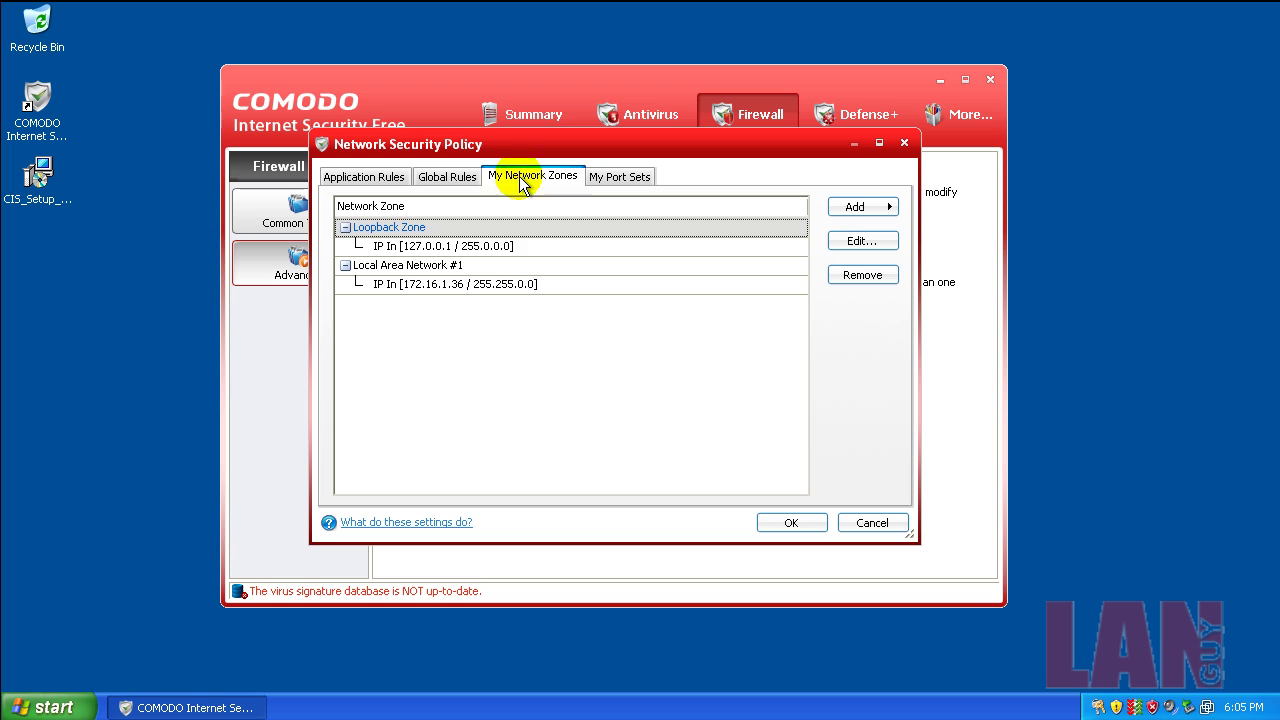
{"action": "left_click", "coordinate": [598, 177]}
{"action": "left_click", "coordinate": [398, 180]}
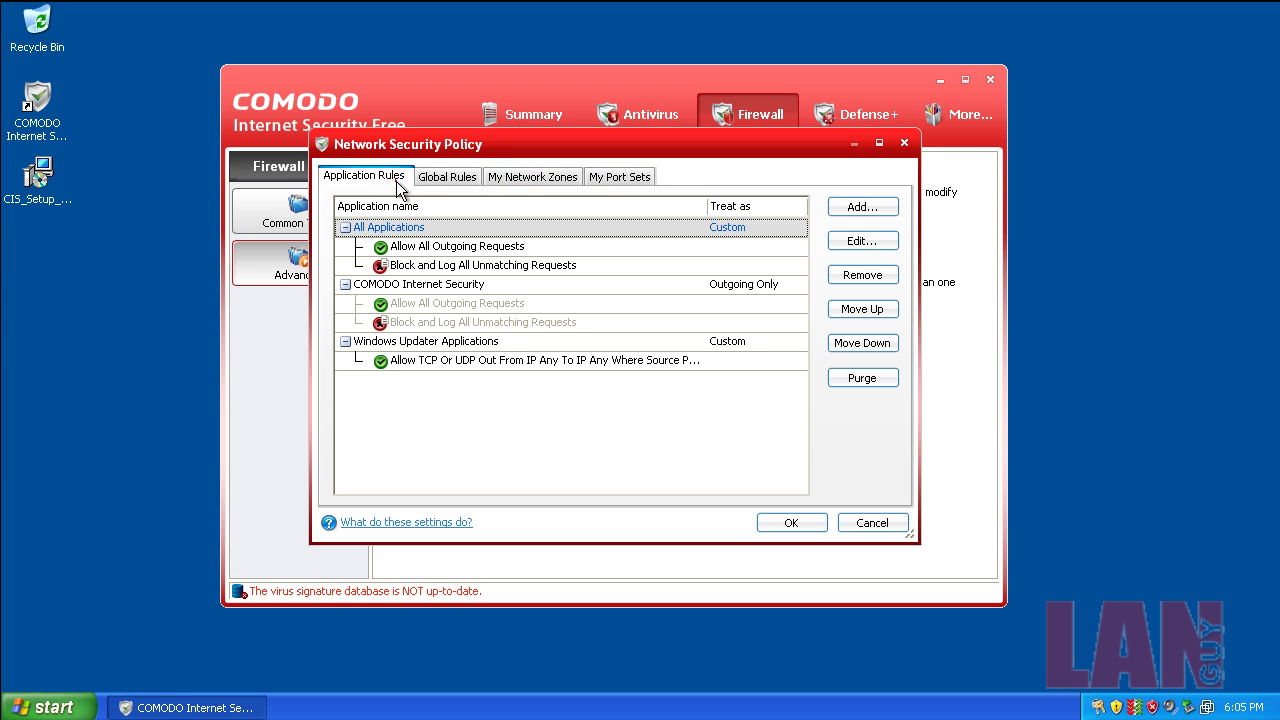
{"action": "left_click", "coordinate": [904, 143]}
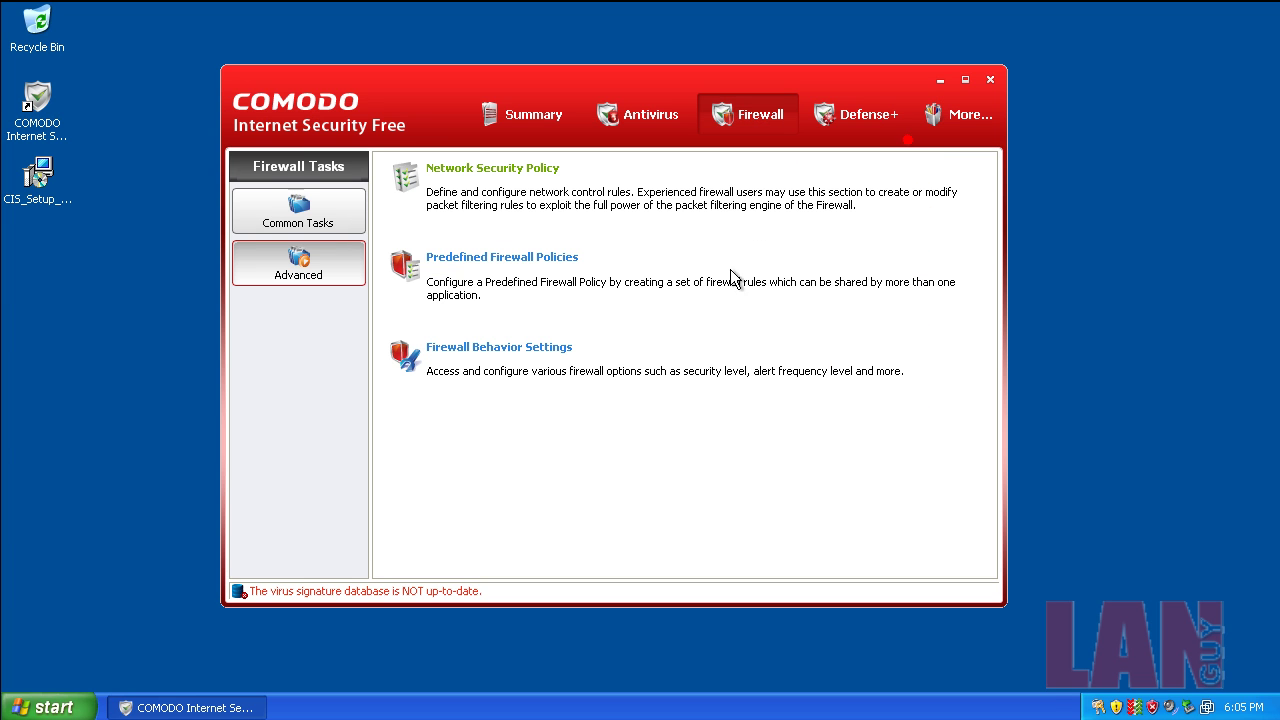
Review the predefined firewall policies and the general, alert and advanced Firewall Behavior Settings, cancelling both without changes.
{"action": "left_click", "coordinate": [488, 263]}
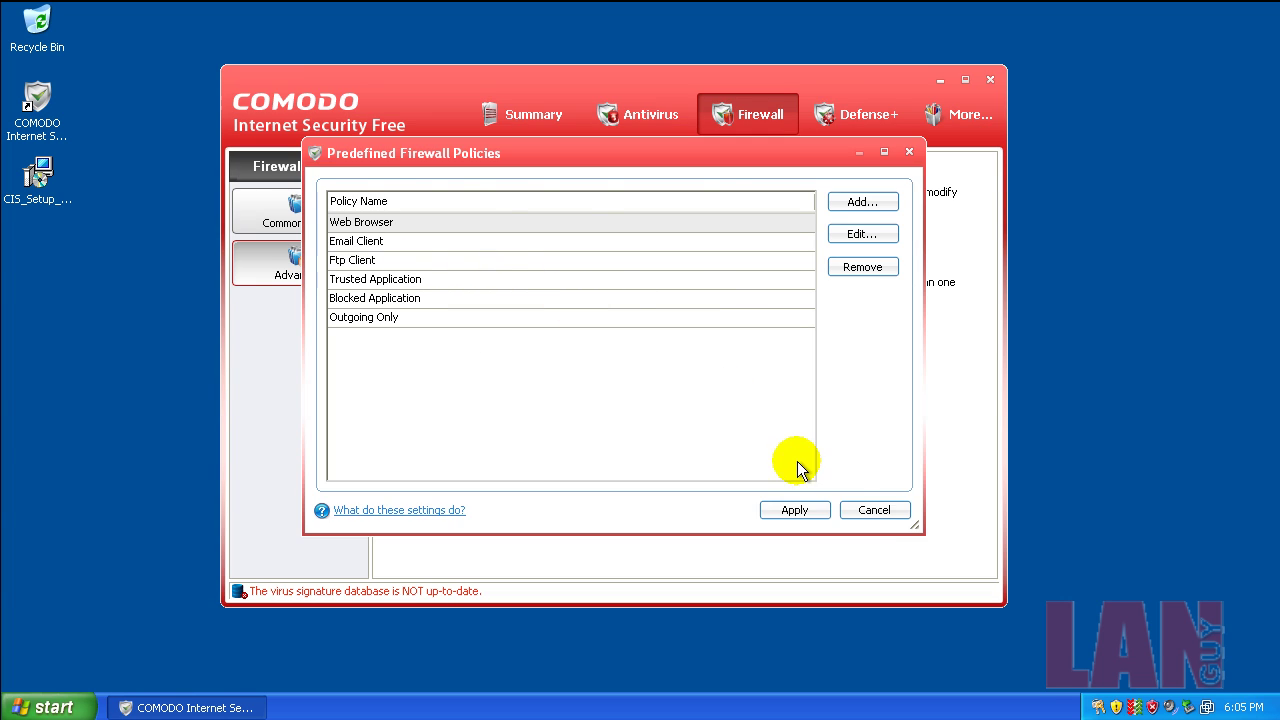
{"action": "left_click", "coordinate": [842, 510]}
{"action": "left_click", "coordinate": [495, 364]}
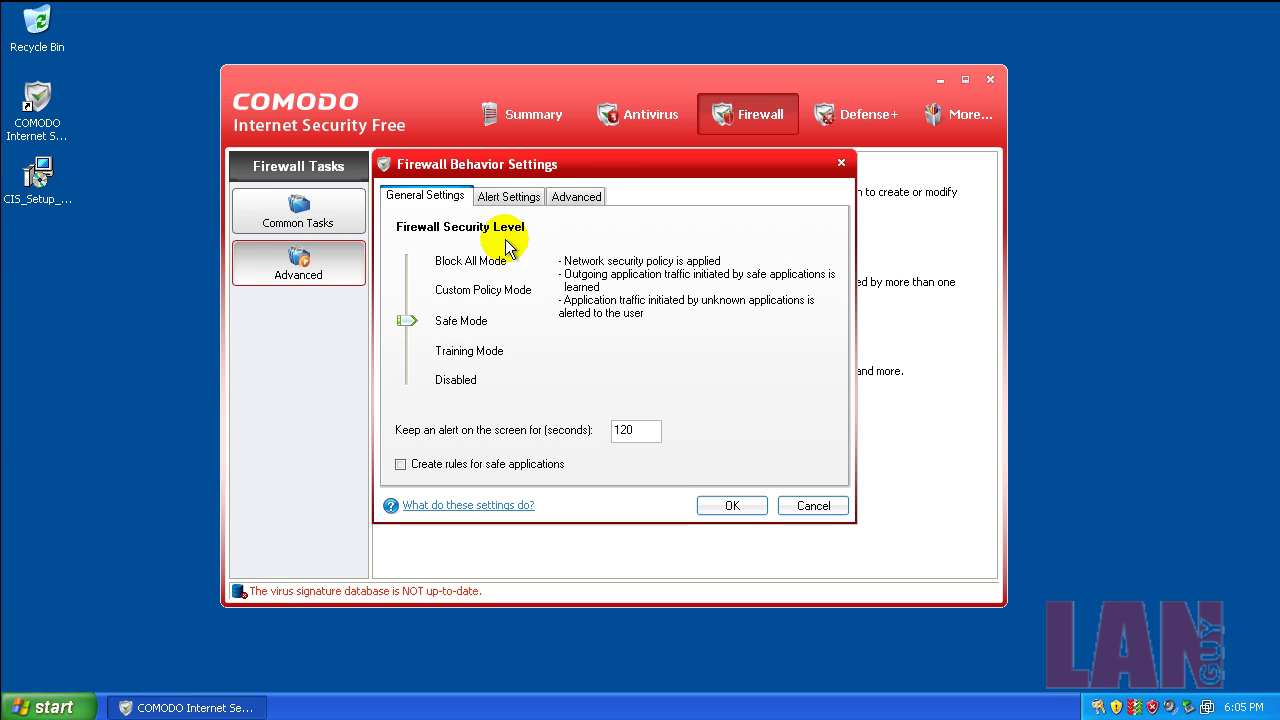
{"action": "left_click_drag", "start_coordinate": [588, 172], "coordinate": [597, 193]}
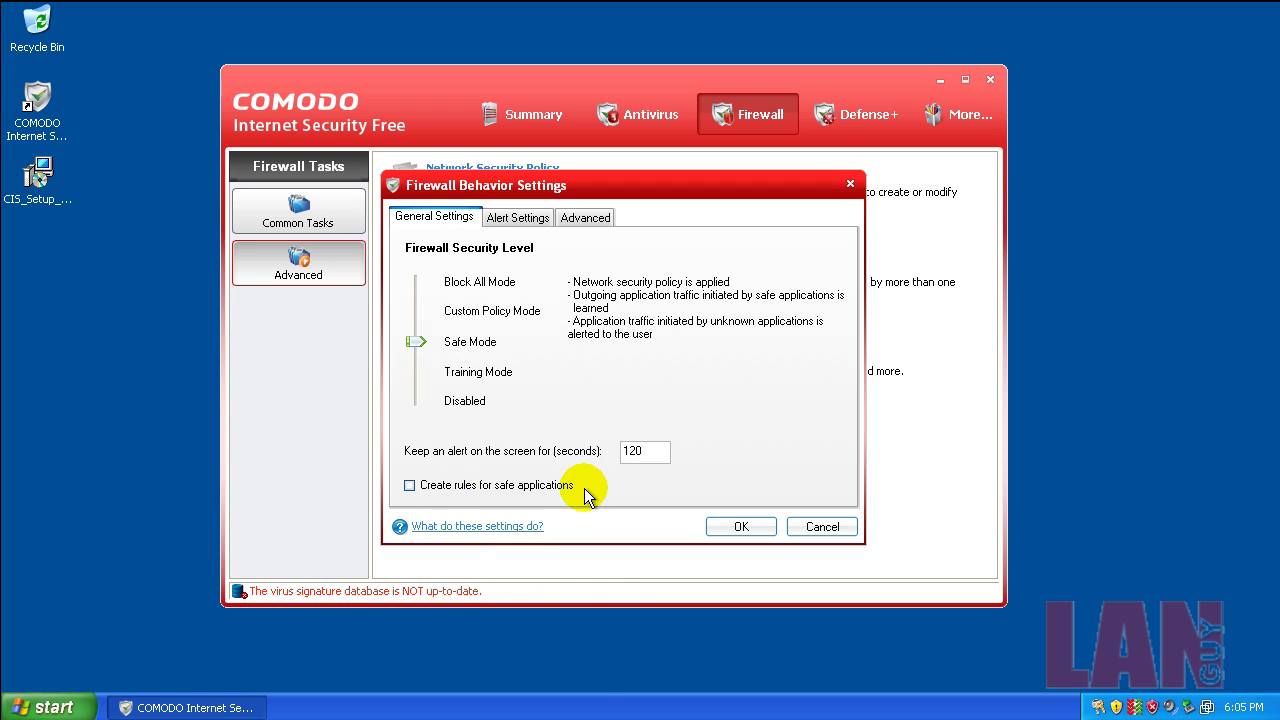
{"action": "left_click", "coordinate": [522, 219]}
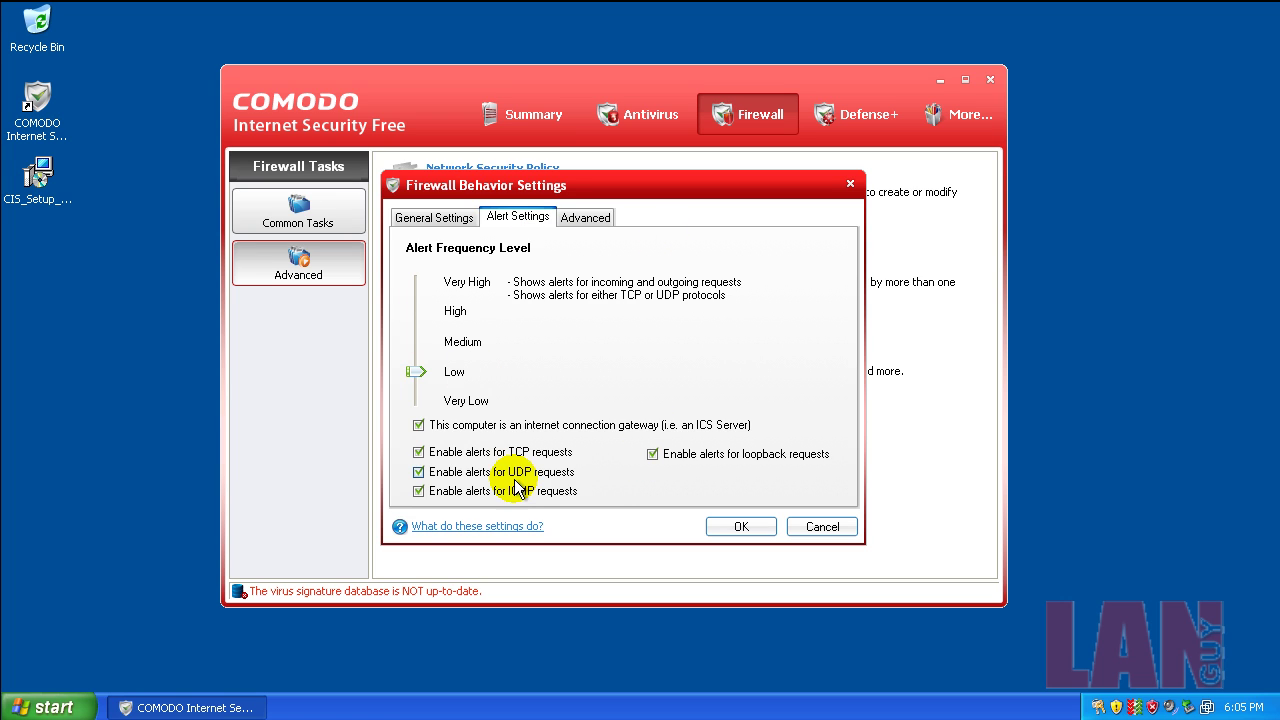
{"action": "left_click", "coordinate": [588, 220]}
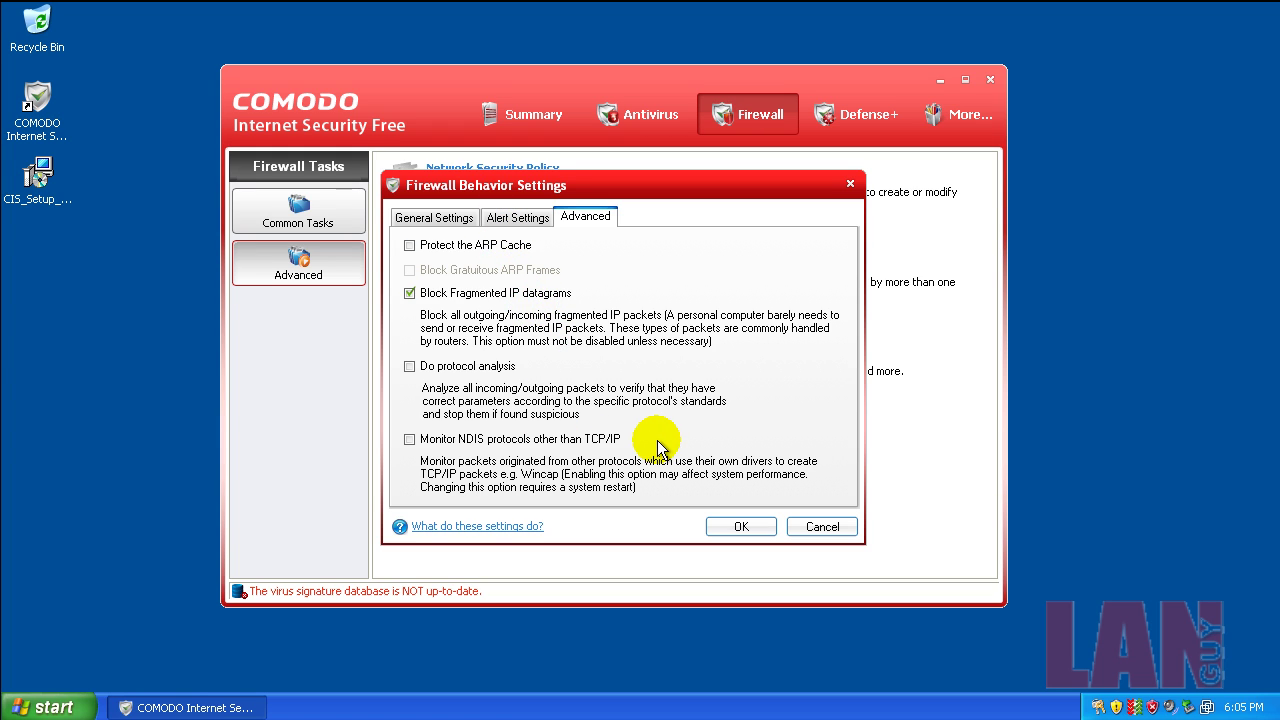
{"action": "left_click", "coordinate": [818, 535]}
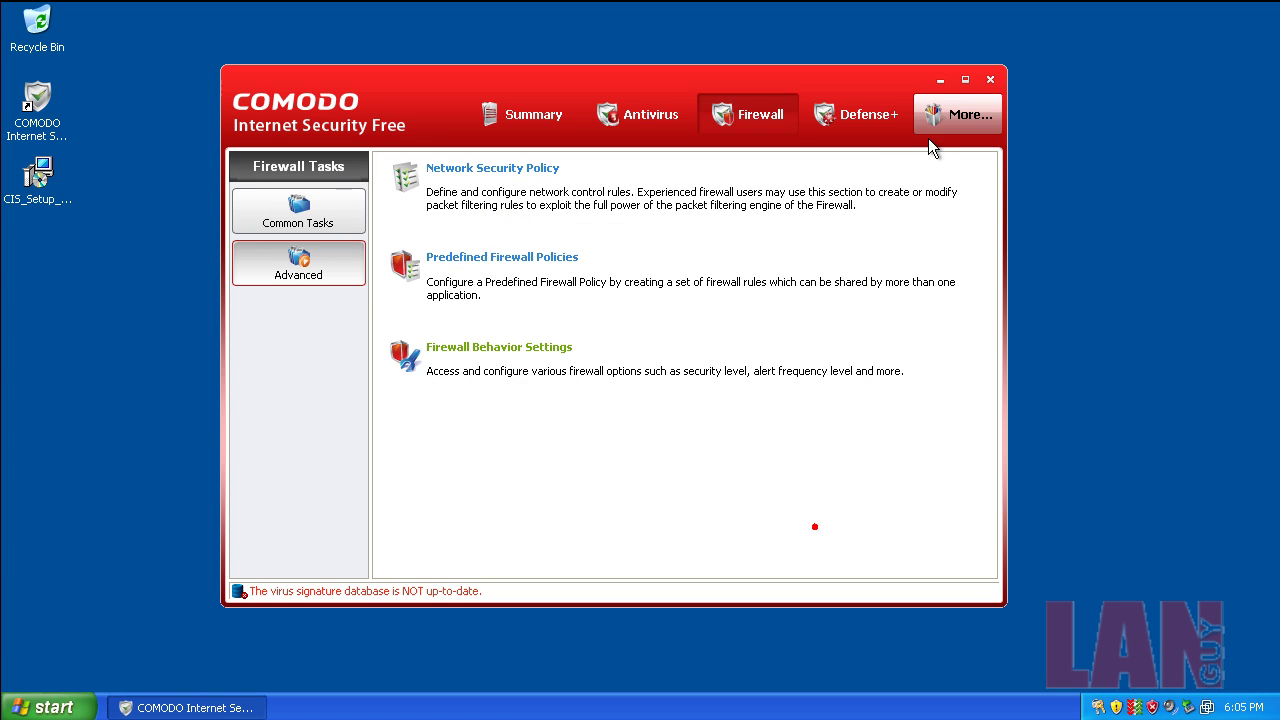
Review the general and monitoring options of the Defense+ Settings among the advanced Defense+ tasks, leaving without changes.
{"action": "left_click", "coordinate": [870, 129]}
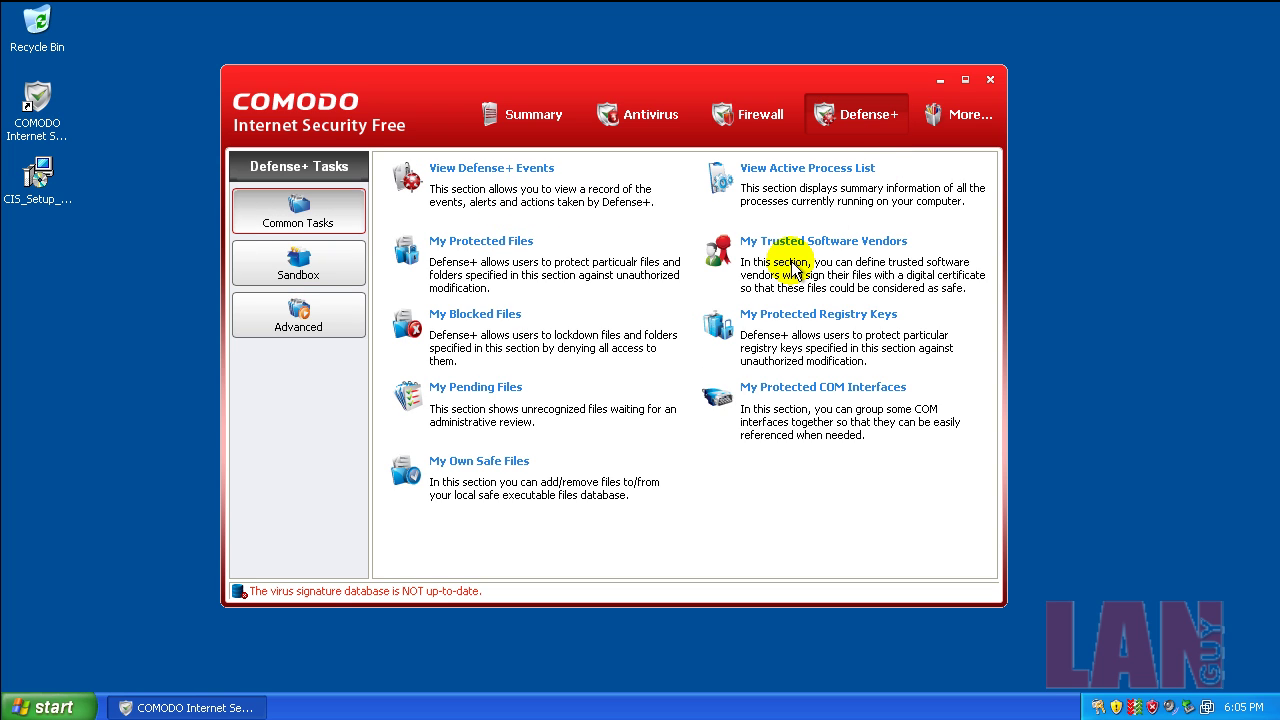
{"action": "left_click", "coordinate": [290, 257]}
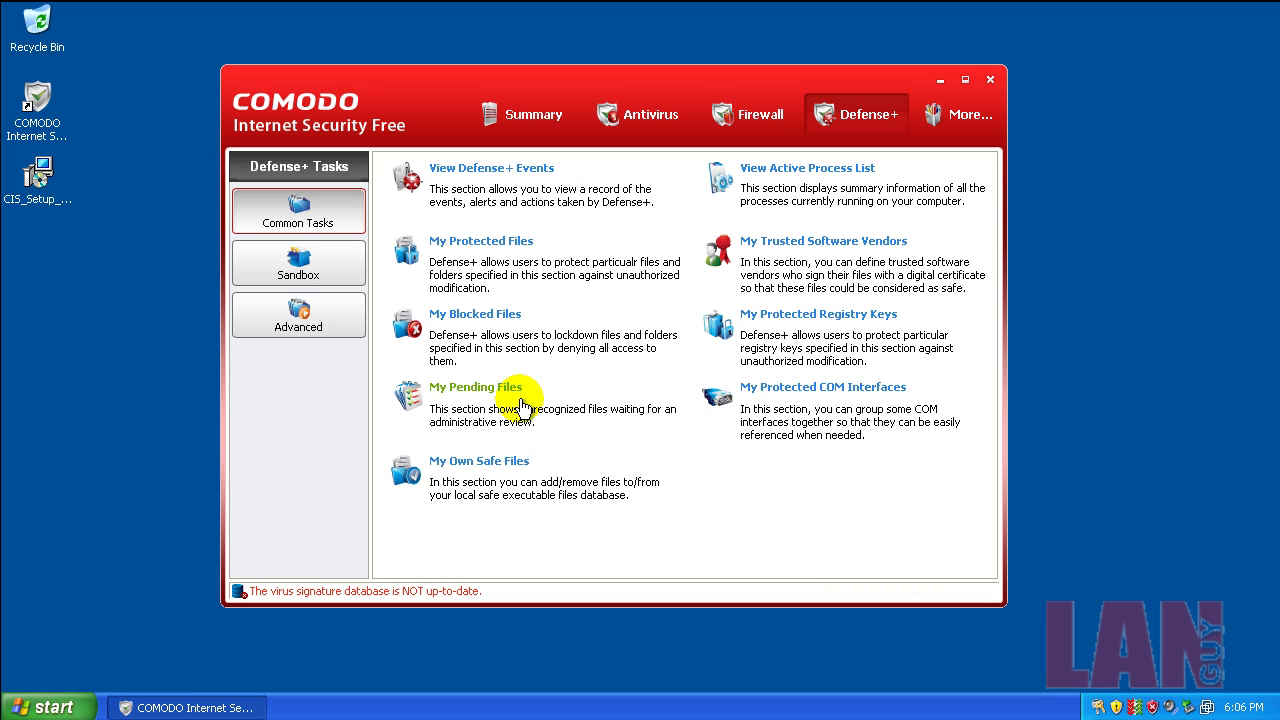
{"action": "left_click", "coordinate": [318, 330]}
{"action": "left_click", "coordinate": [466, 440]}
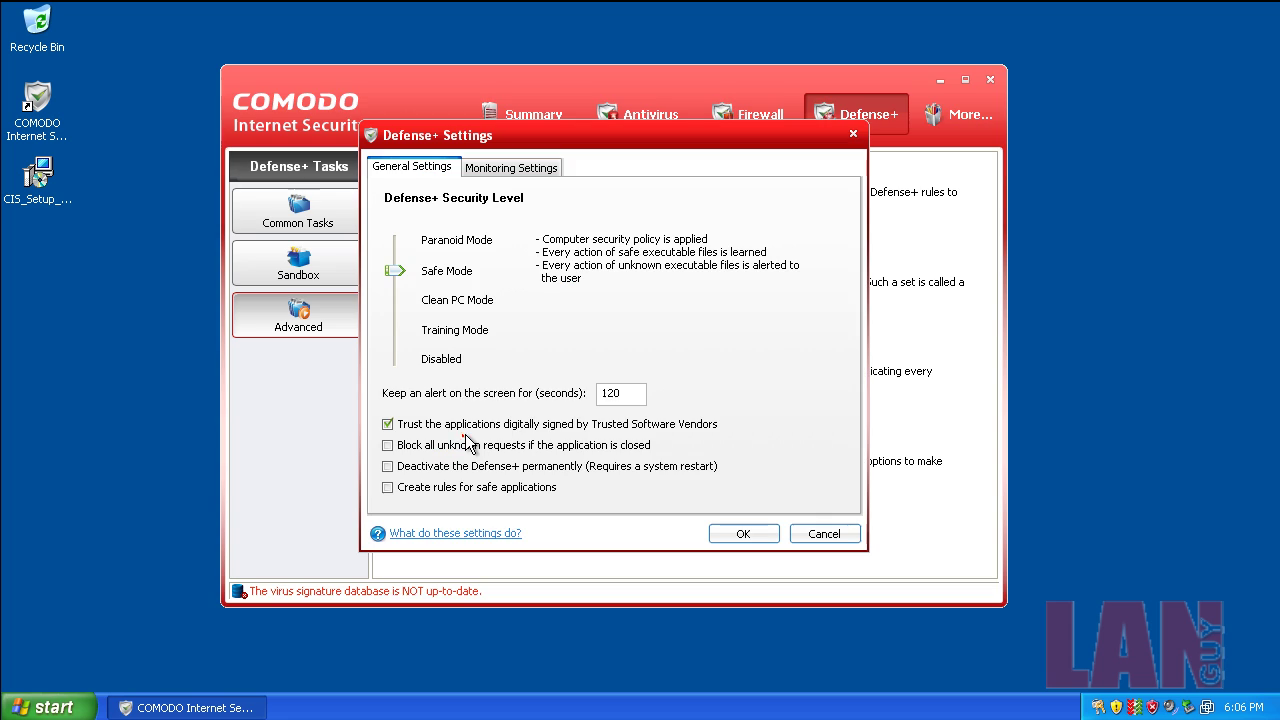
{"action": "left_click", "coordinate": [499, 168]}
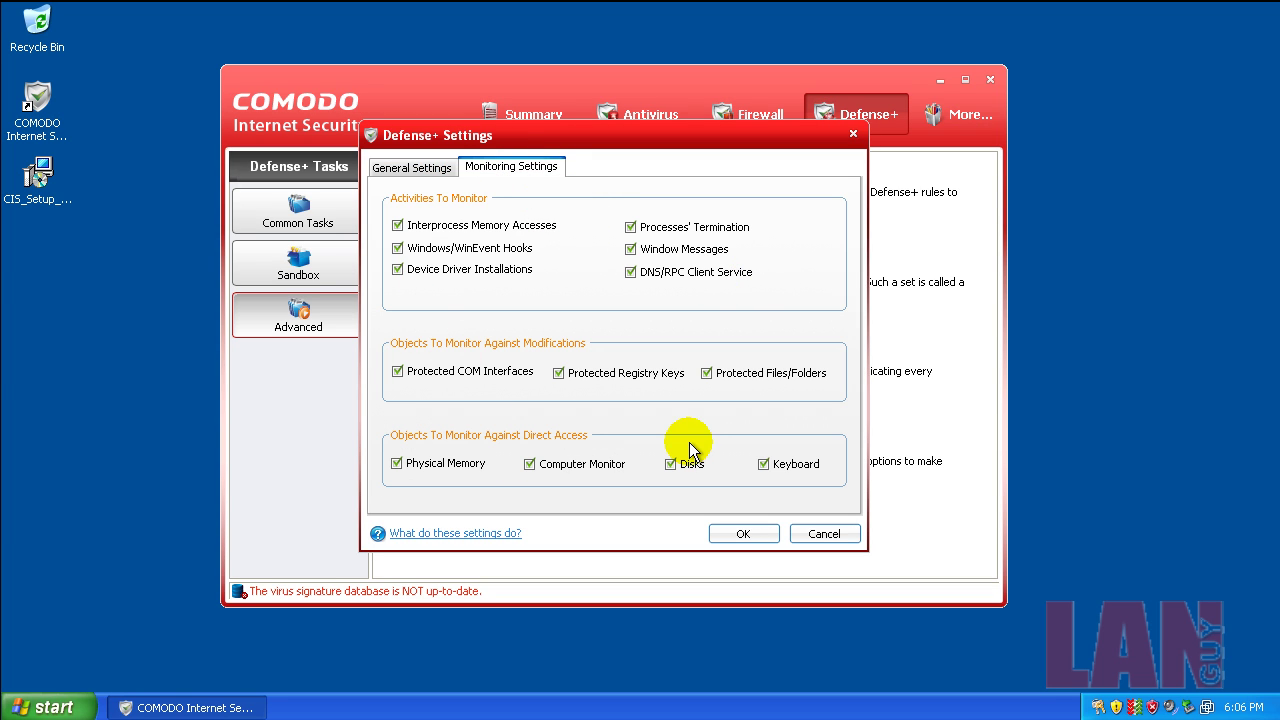
{"action": "left_click", "coordinate": [428, 172]}
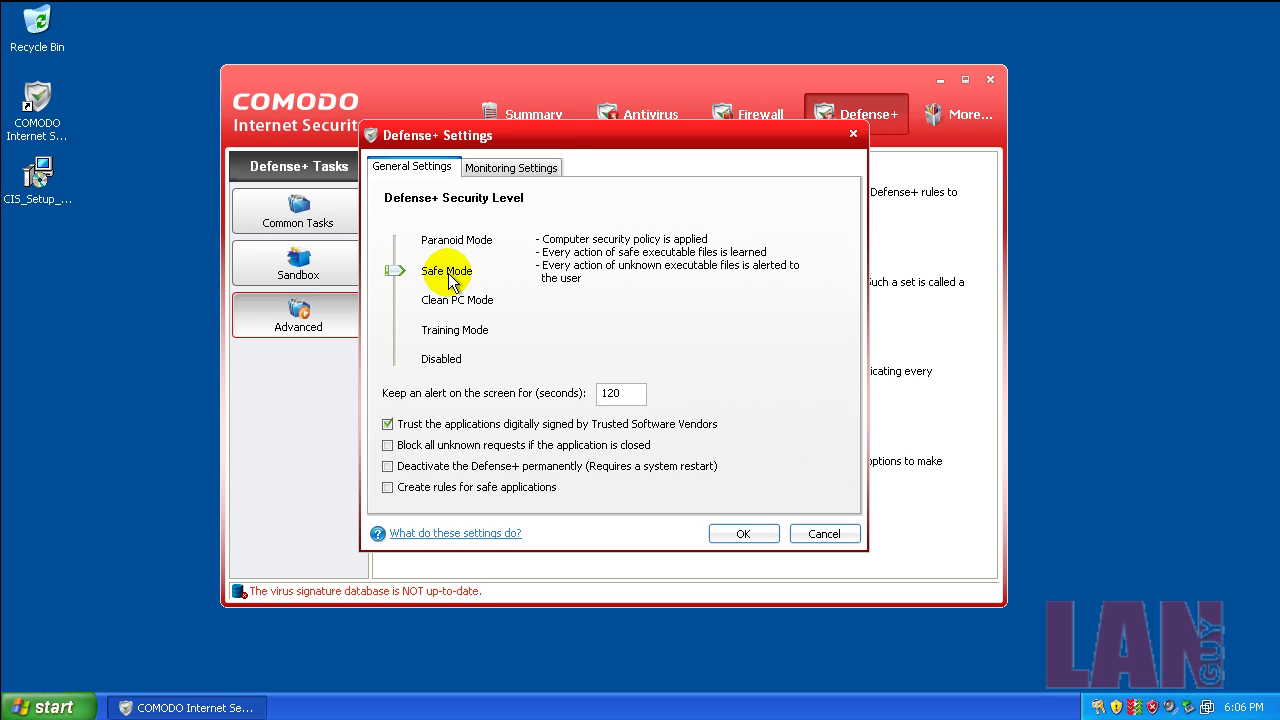
{"action": "left_click", "coordinate": [822, 534]}
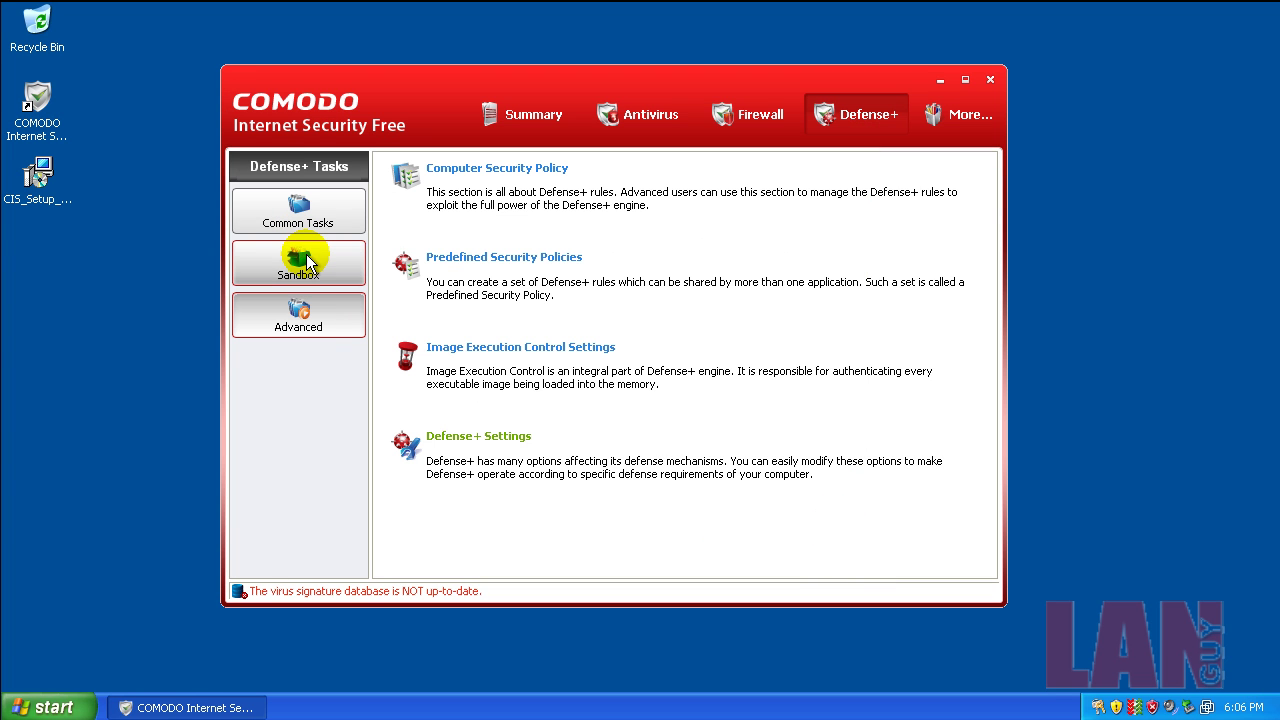
View the predefined security policies and the Image Execution Control Settings, including the files to check, cancelling both without changes.
{"action": "left_click", "coordinate": [486, 262]}
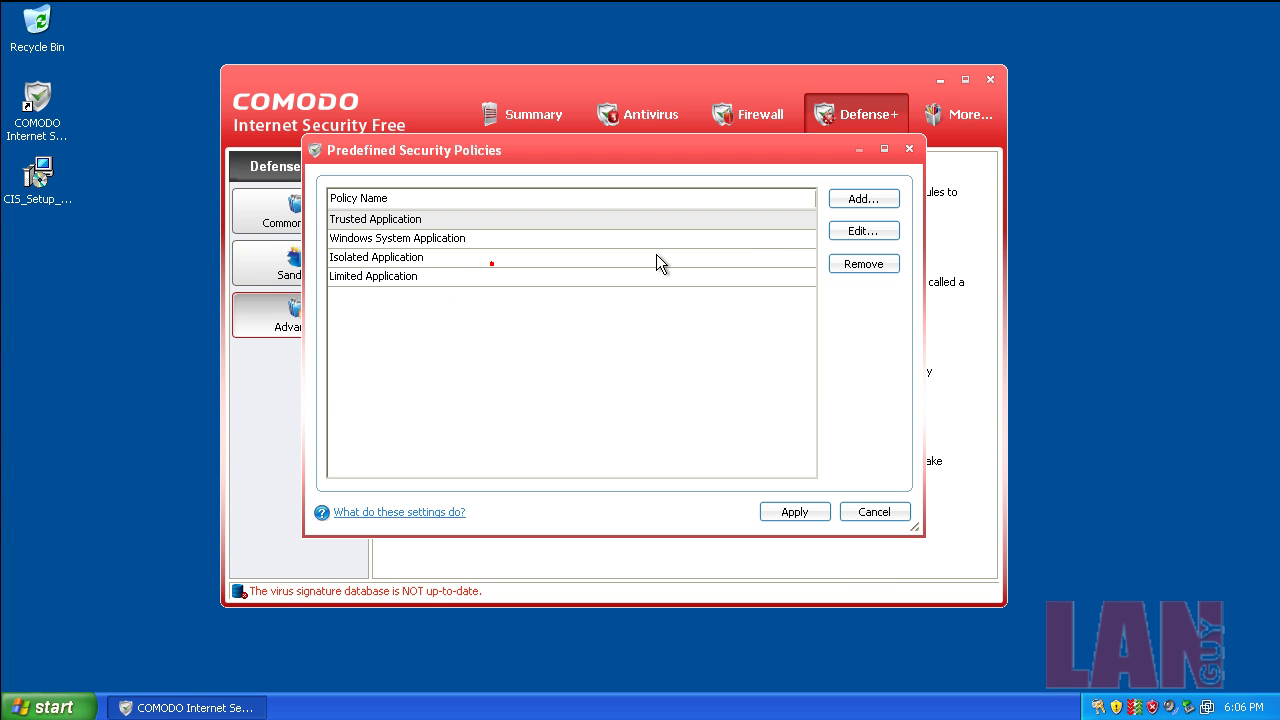
{"action": "left_click", "coordinate": [866, 514]}
{"action": "left_click", "coordinate": [547, 352]}
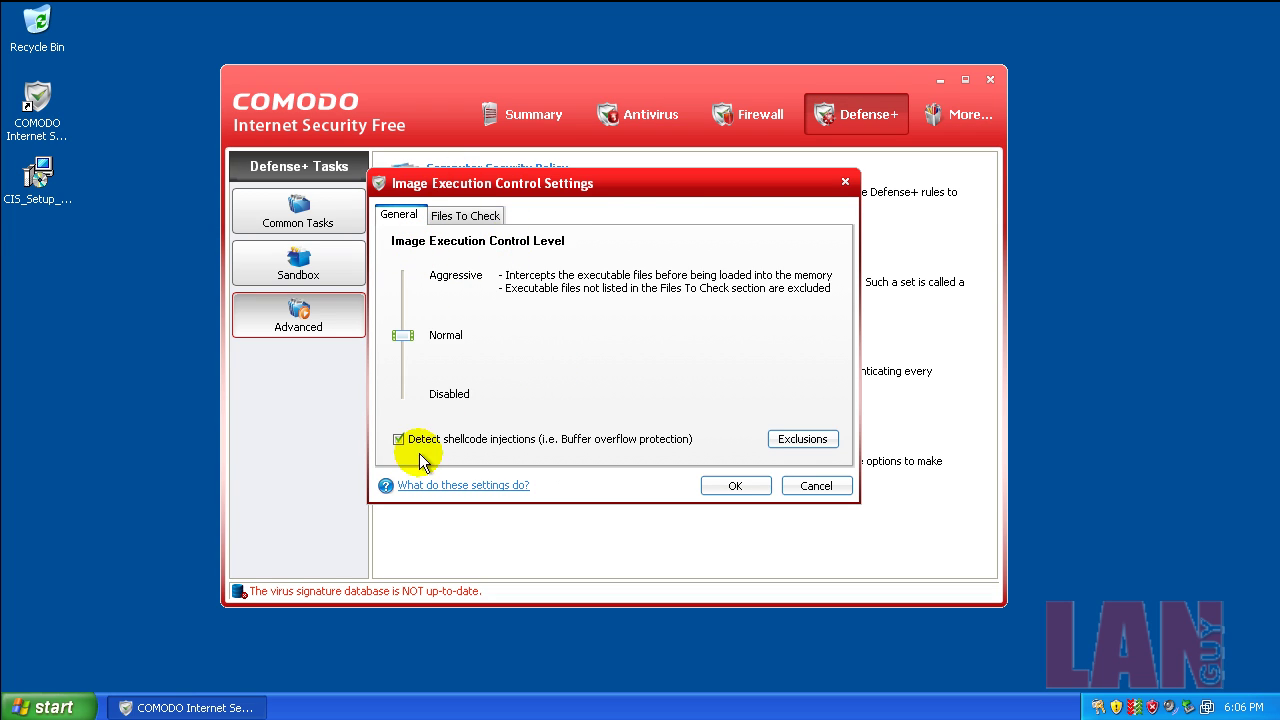
{"action": "left_click", "coordinate": [468, 216]}
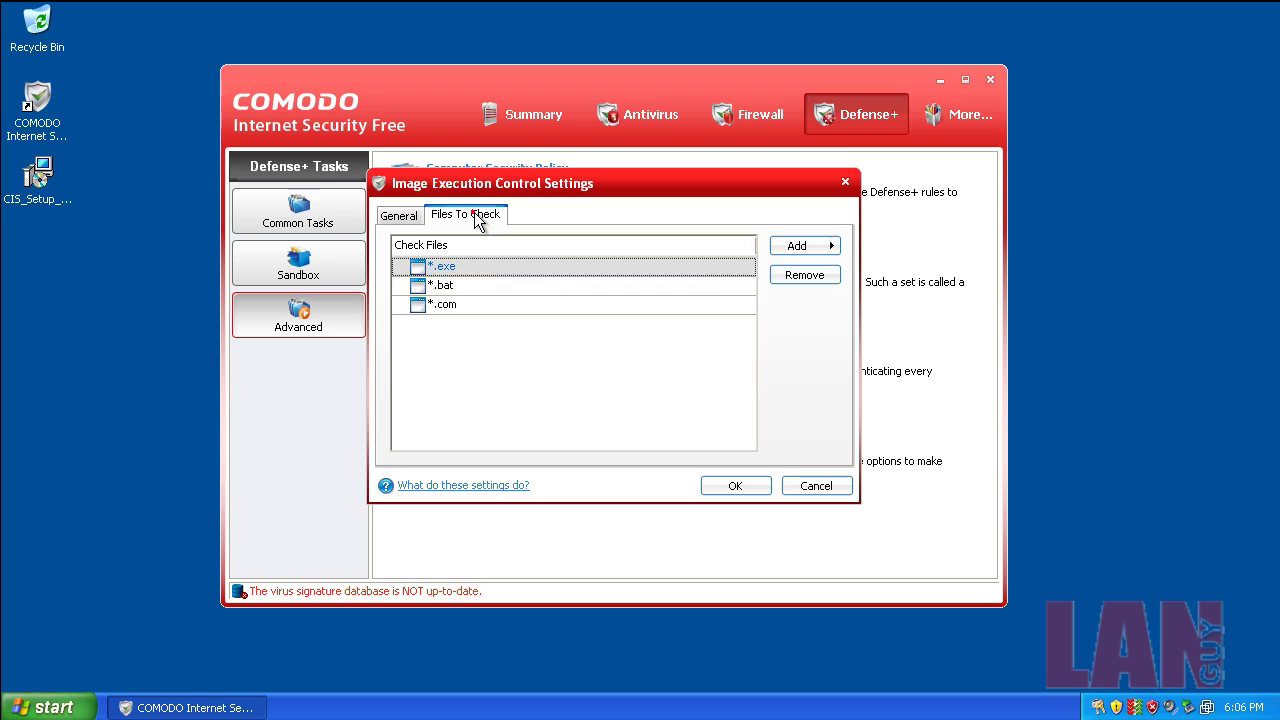
{"action": "left_click", "coordinate": [816, 485]}
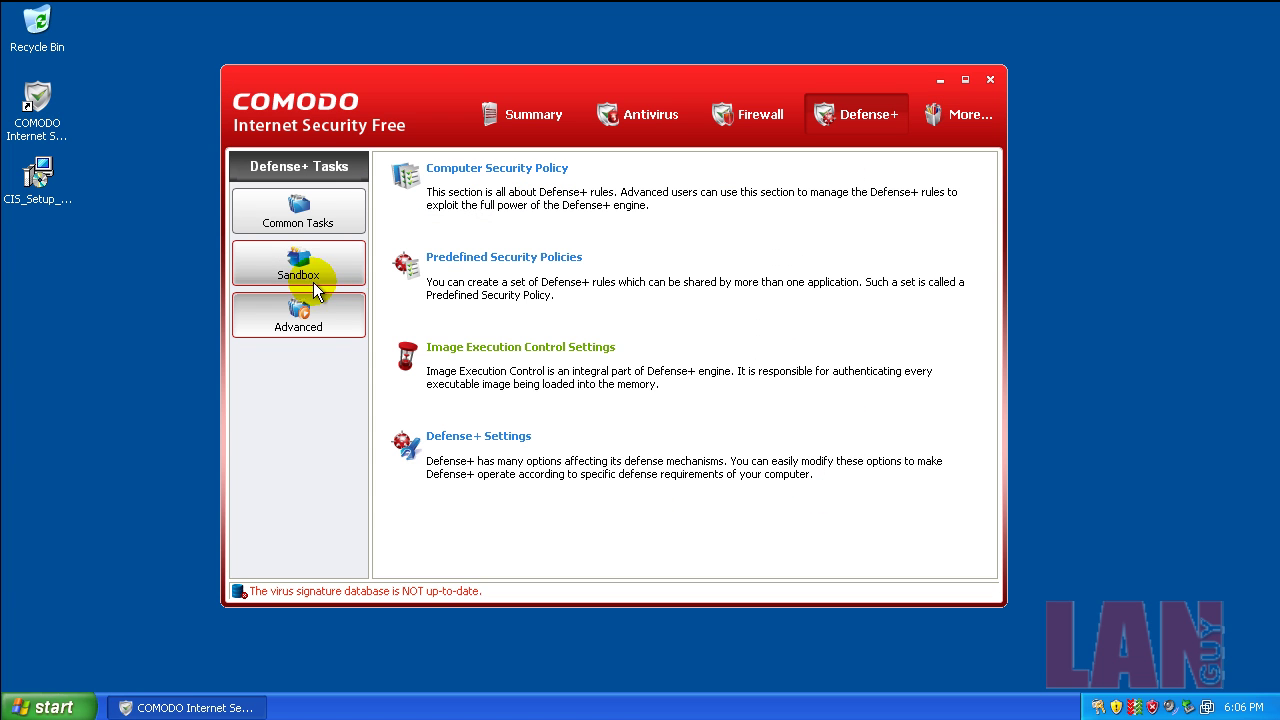
View the common Defense+ tasks and the Programs in the Sandbox list, cancelling without changes.
{"action": "left_click", "coordinate": [288, 214]}
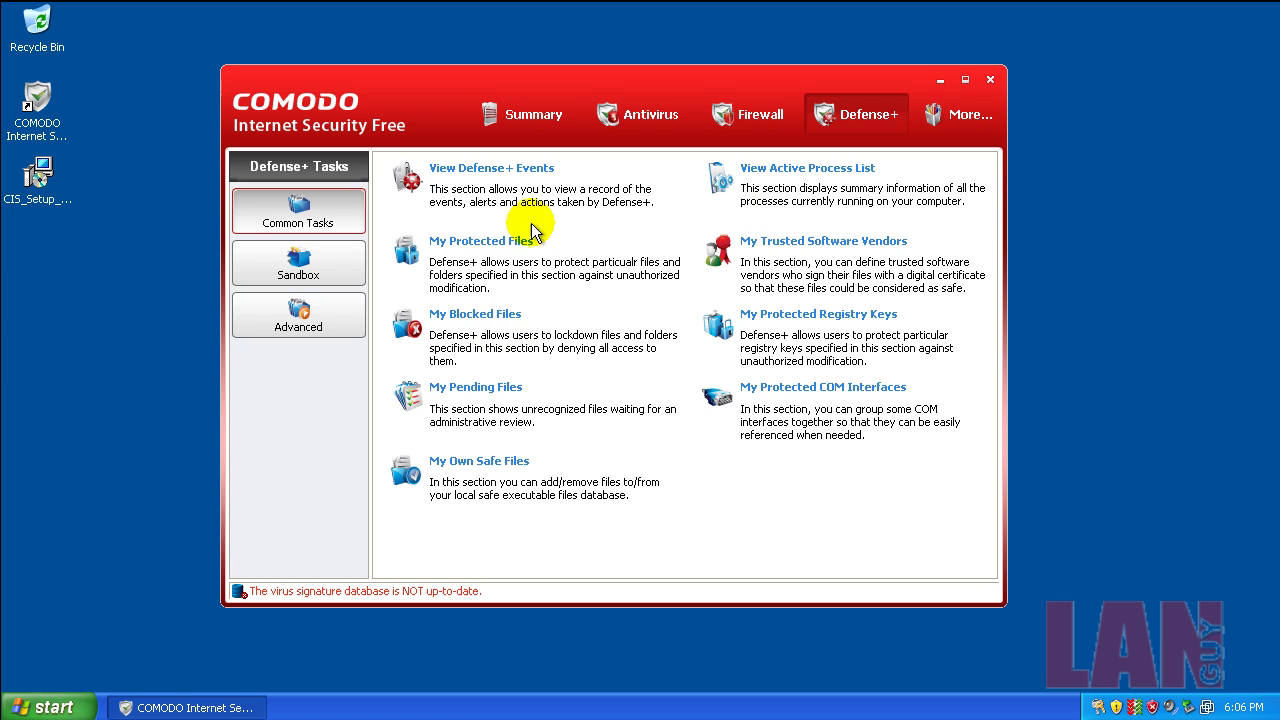
{"action": "left_click", "coordinate": [320, 272]}
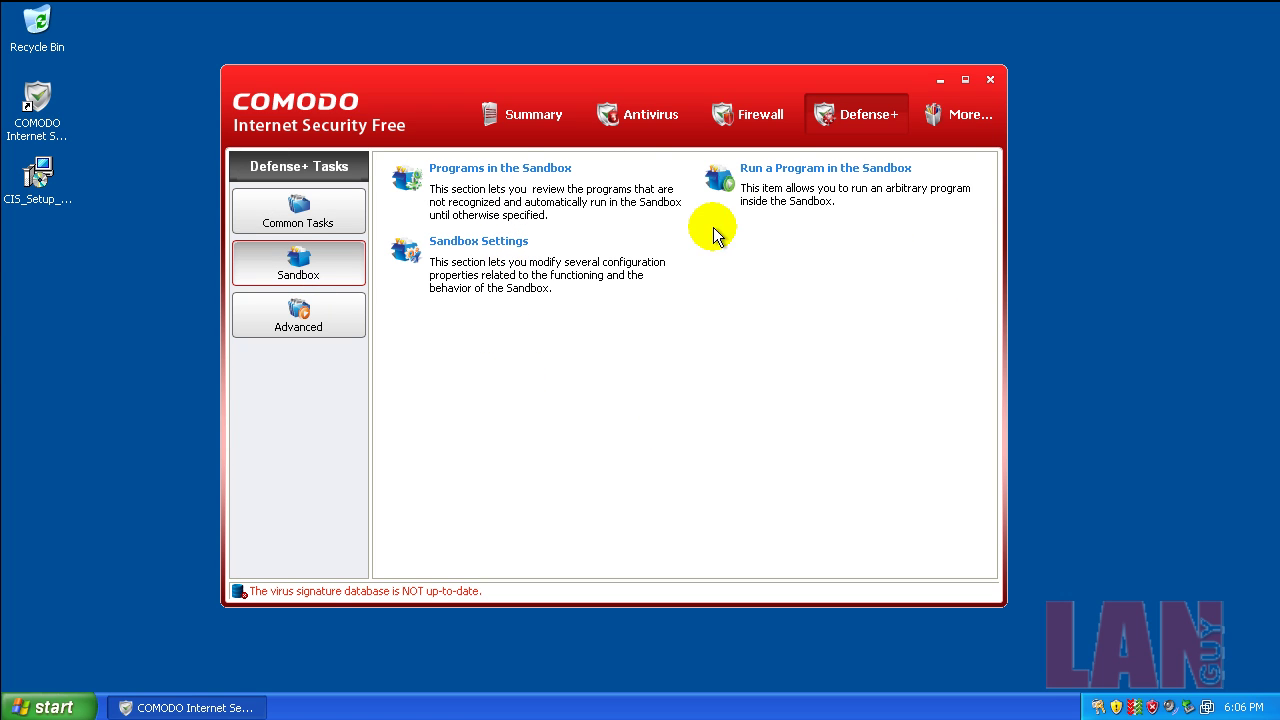
{"action": "left_click", "coordinate": [546, 170]}
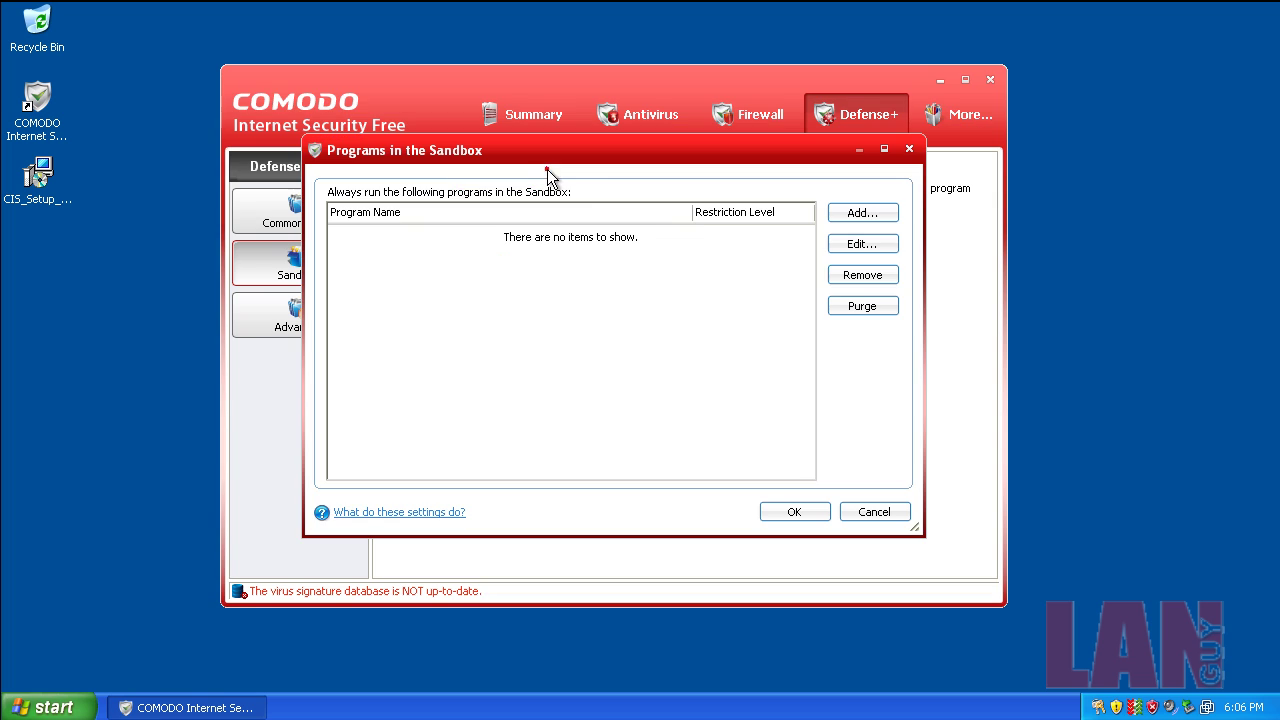
{"action": "left_click", "coordinate": [856, 504]}
Review the Sandbox Settings and the Run a Program in the Sandbox dialog, cancelling both.
{"action": "left_click", "coordinate": [437, 241]}
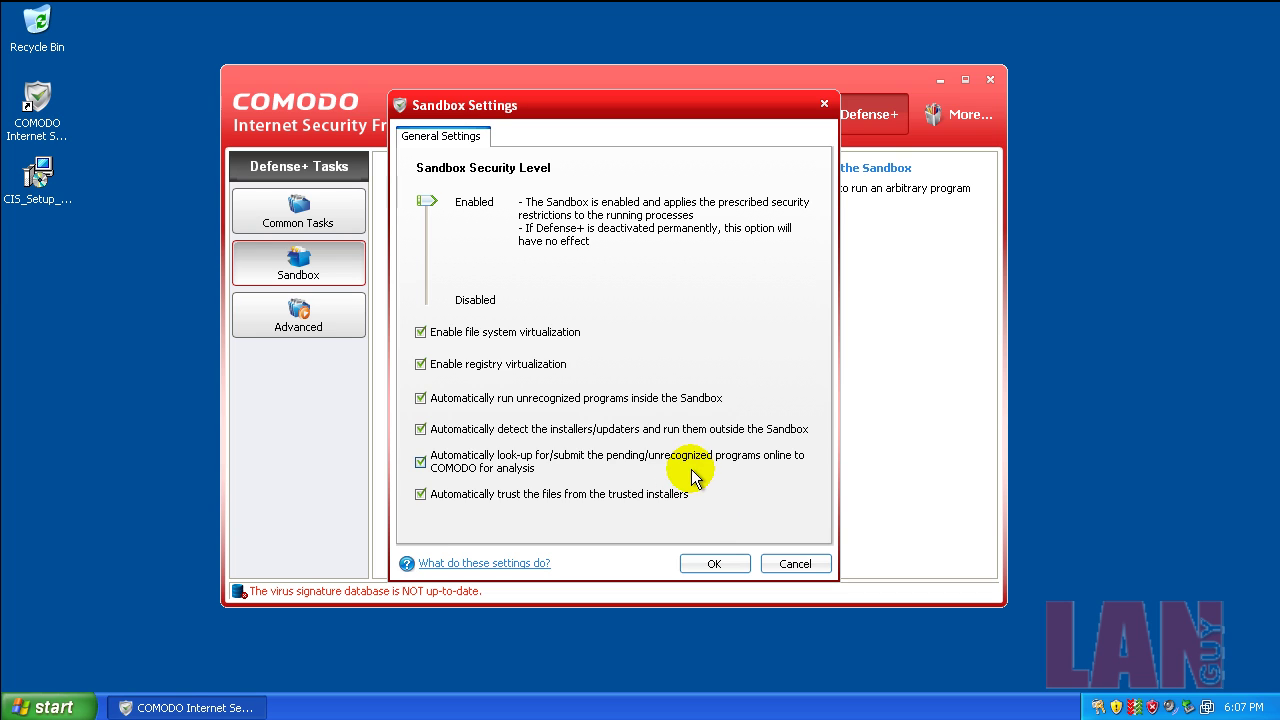
{"action": "left_click", "coordinate": [822, 561]}
{"action": "left_click", "coordinate": [783, 181]}
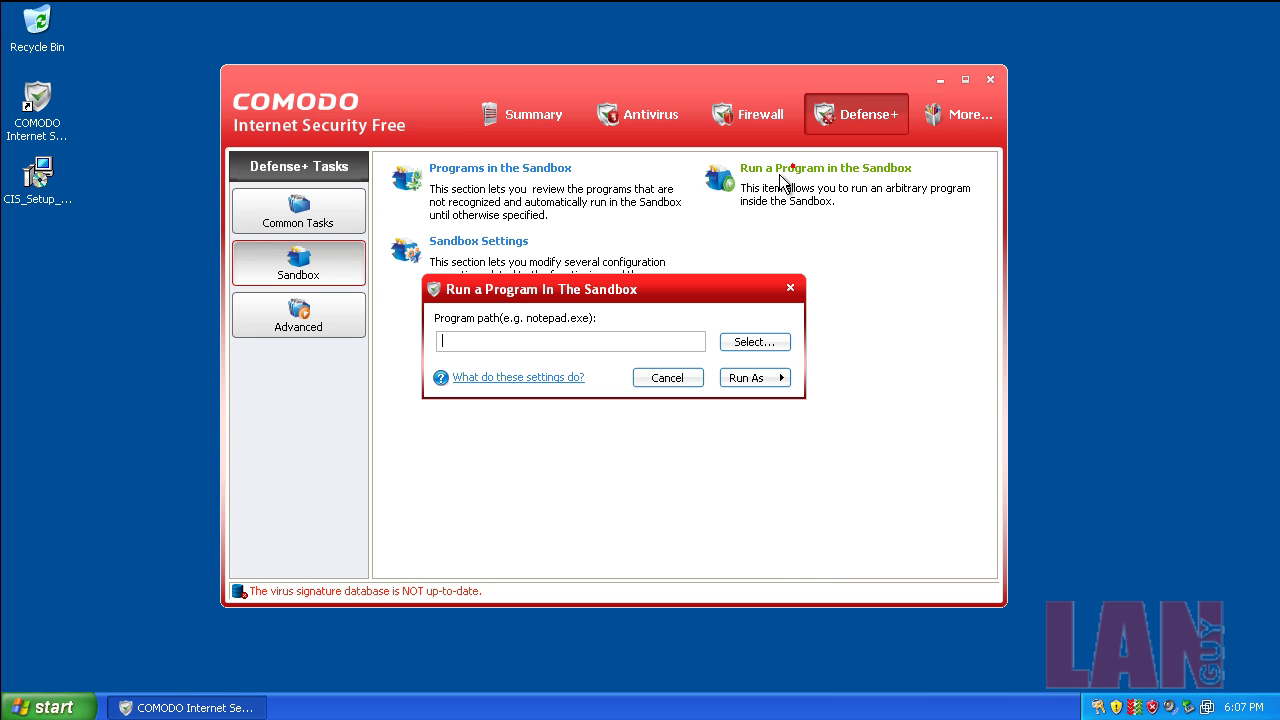
{"action": "left_click", "coordinate": [665, 378]}
Look over the More, Summary and Antivirus sections and return to the Sandbox tasks of Defense+.
{"action": "left_click", "coordinate": [930, 115]}
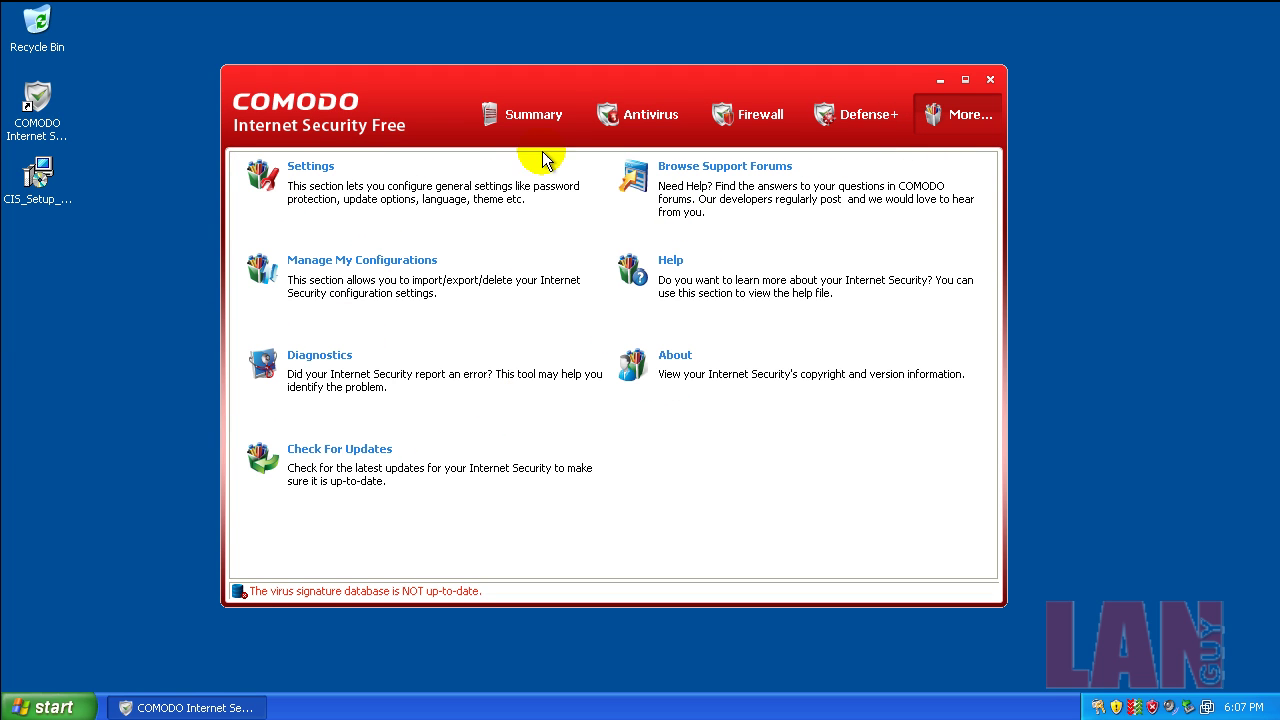
{"action": "left_click", "coordinate": [530, 114]}
{"action": "left_click", "coordinate": [640, 114]}
{"action": "left_click", "coordinate": [868, 114]}
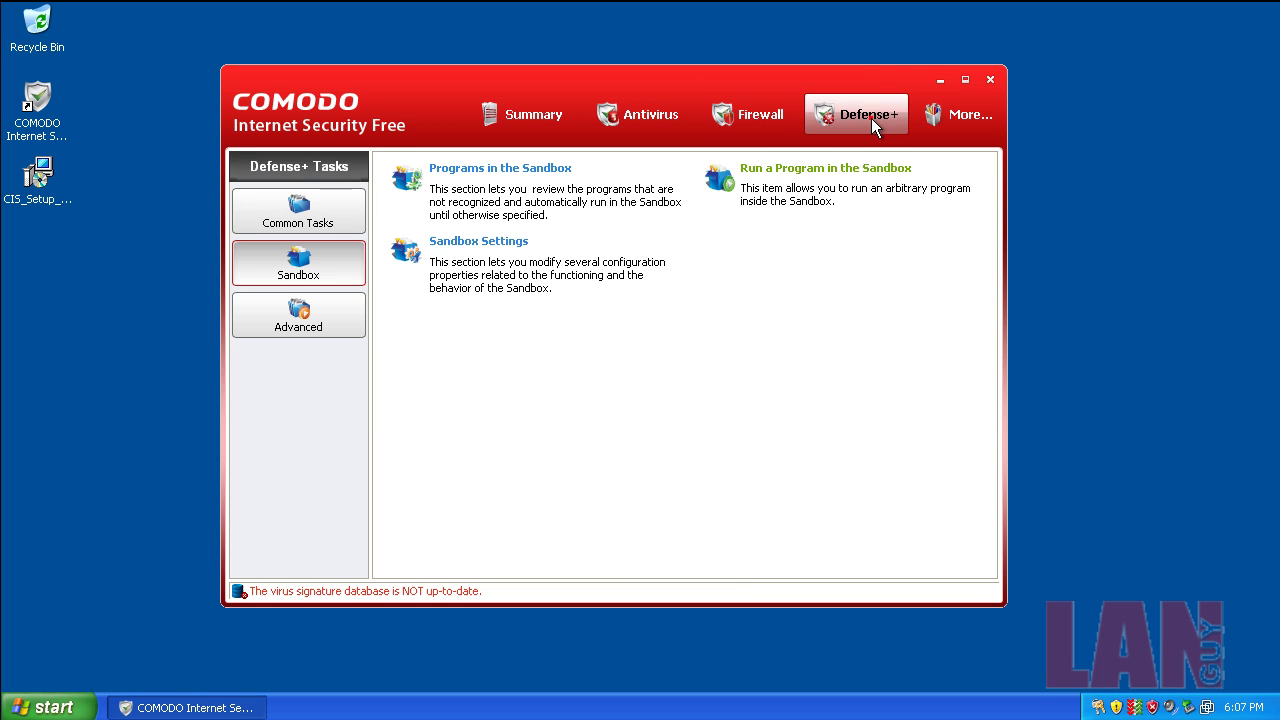
{"action": "left_click", "coordinate": [330, 262]}
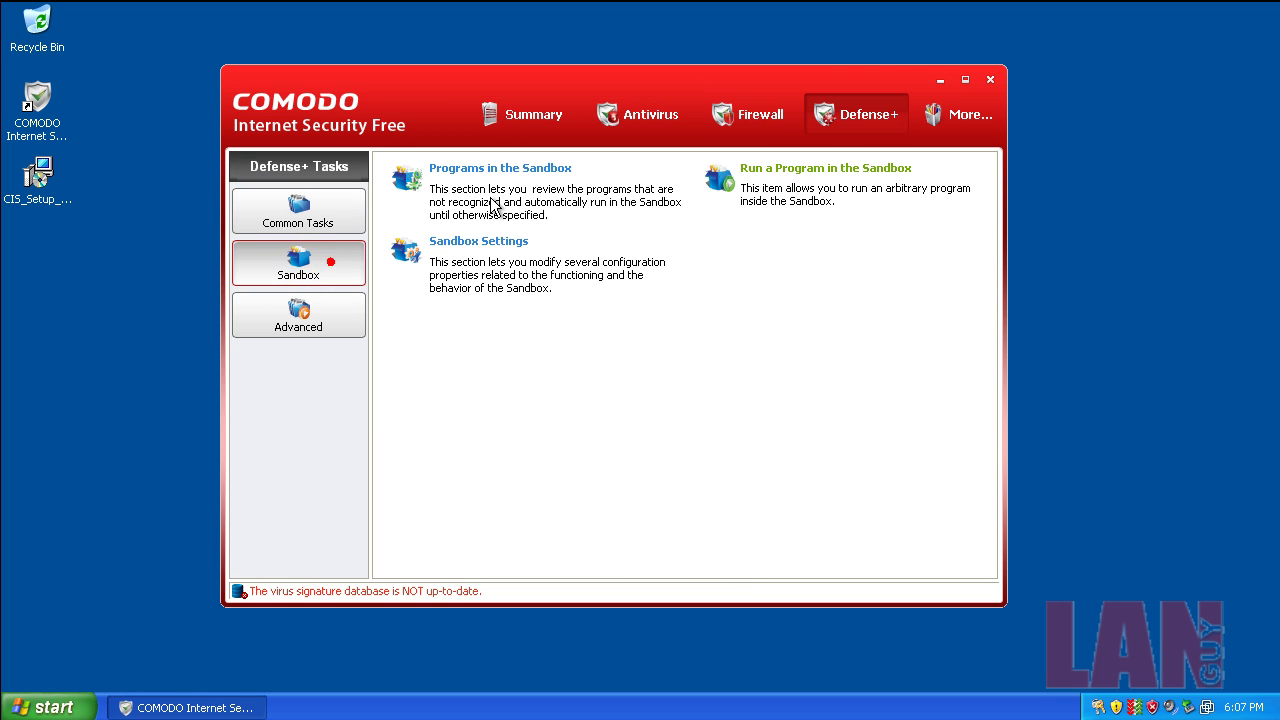
Recheck the Programs in the Sandbox list and the Sandbox Settings, closing both without changes.
{"action": "left_click", "coordinate": [498, 168]}
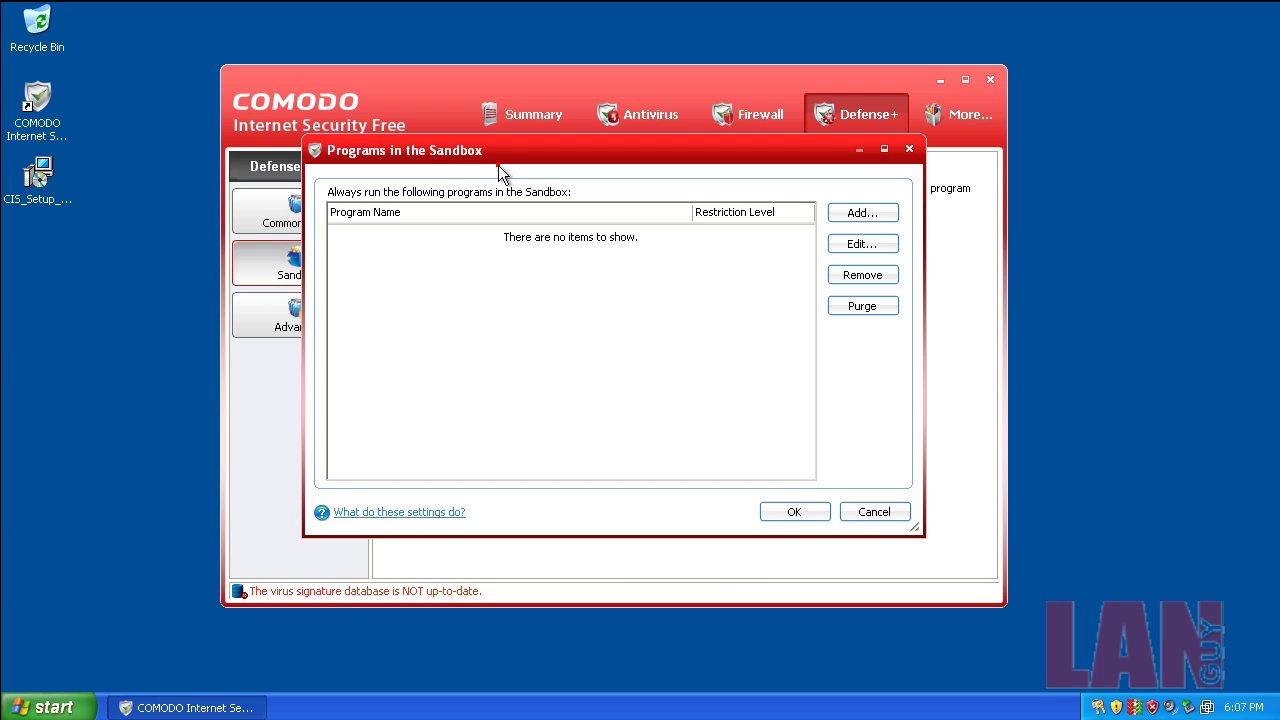
{"action": "left_click", "coordinate": [910, 151]}
{"action": "left_click", "coordinate": [468, 245]}
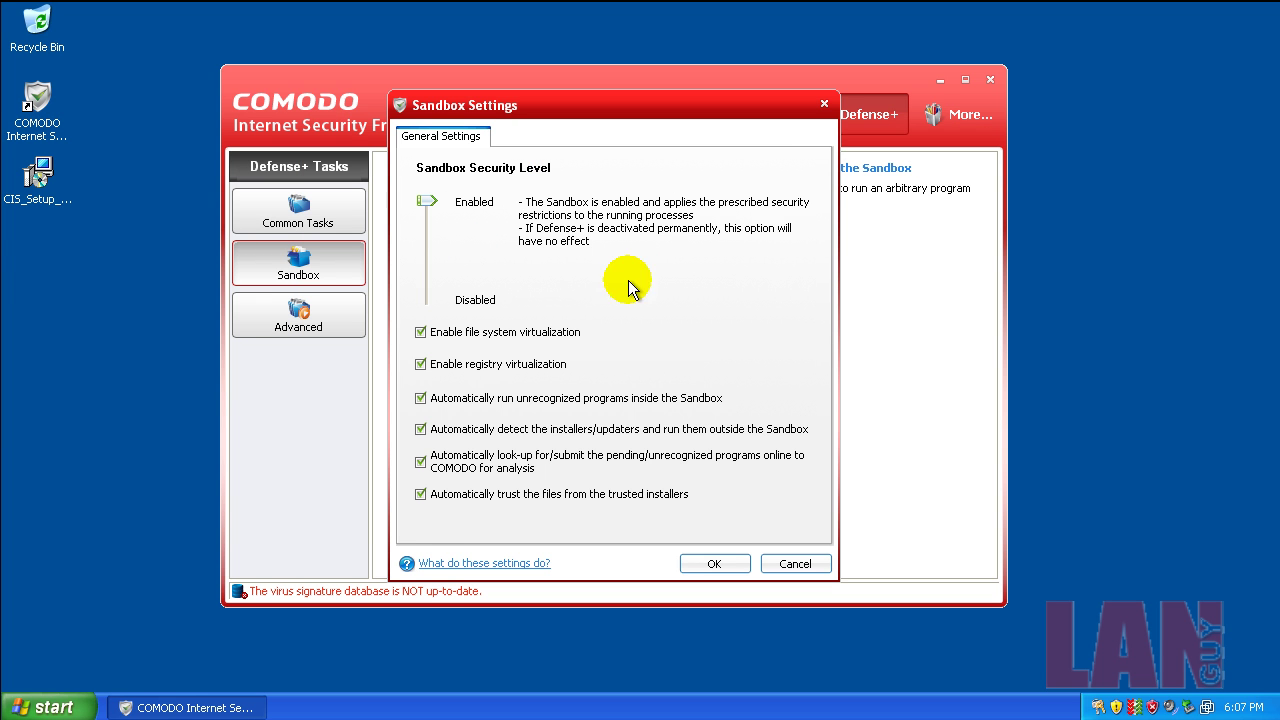
{"action": "left_click", "coordinate": [824, 104]}
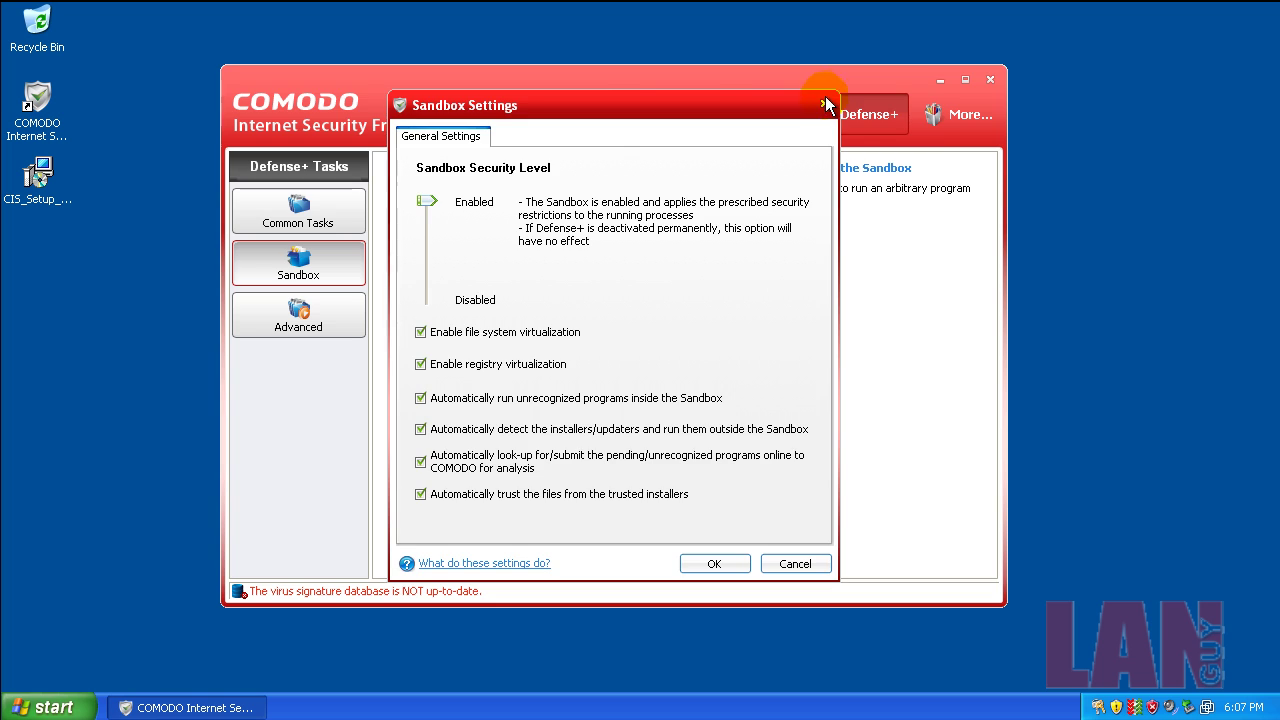
View My Trusted Software Vendors among the common Defense+ tasks and close the list.
{"action": "left_click", "coordinate": [297, 214]}
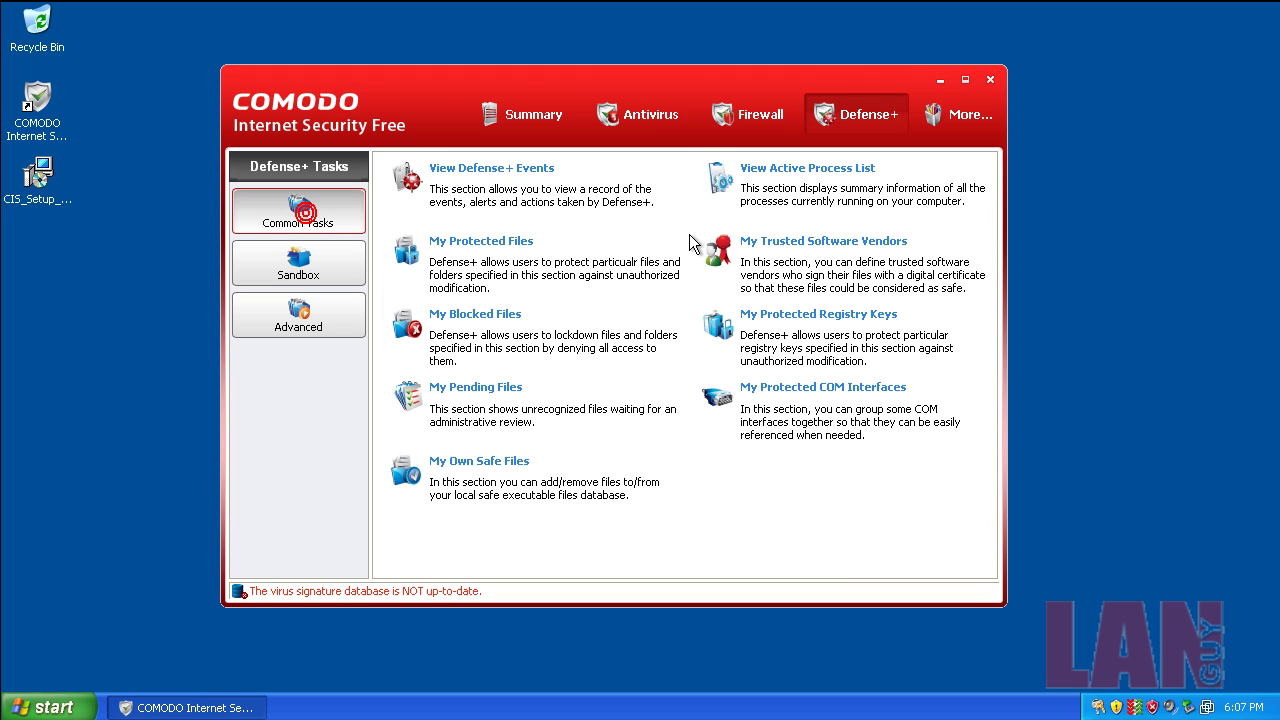
{"action": "left_click", "coordinate": [843, 242]}
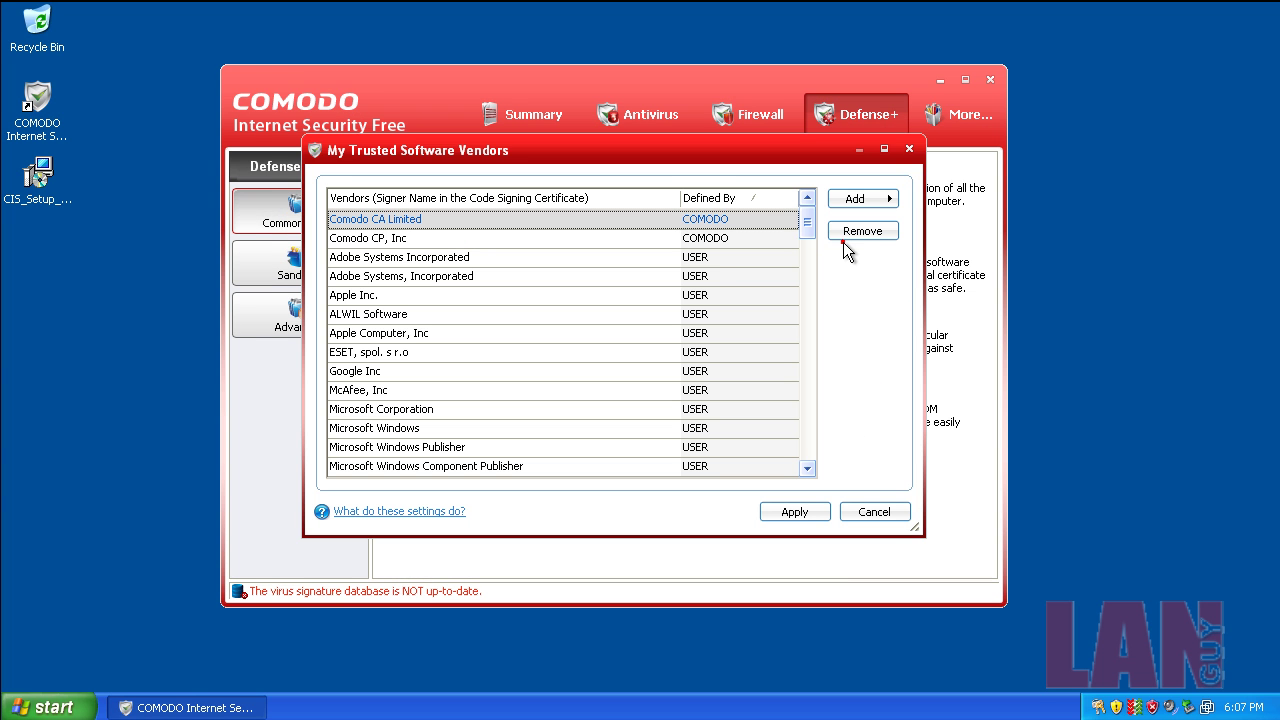
{"action": "left_click", "coordinate": [910, 150]}
Review the Sandbox Settings and the Programs in the Sandbox list once more without changes, closing the main security window at the end.
{"action": "left_click", "coordinate": [355, 260]}
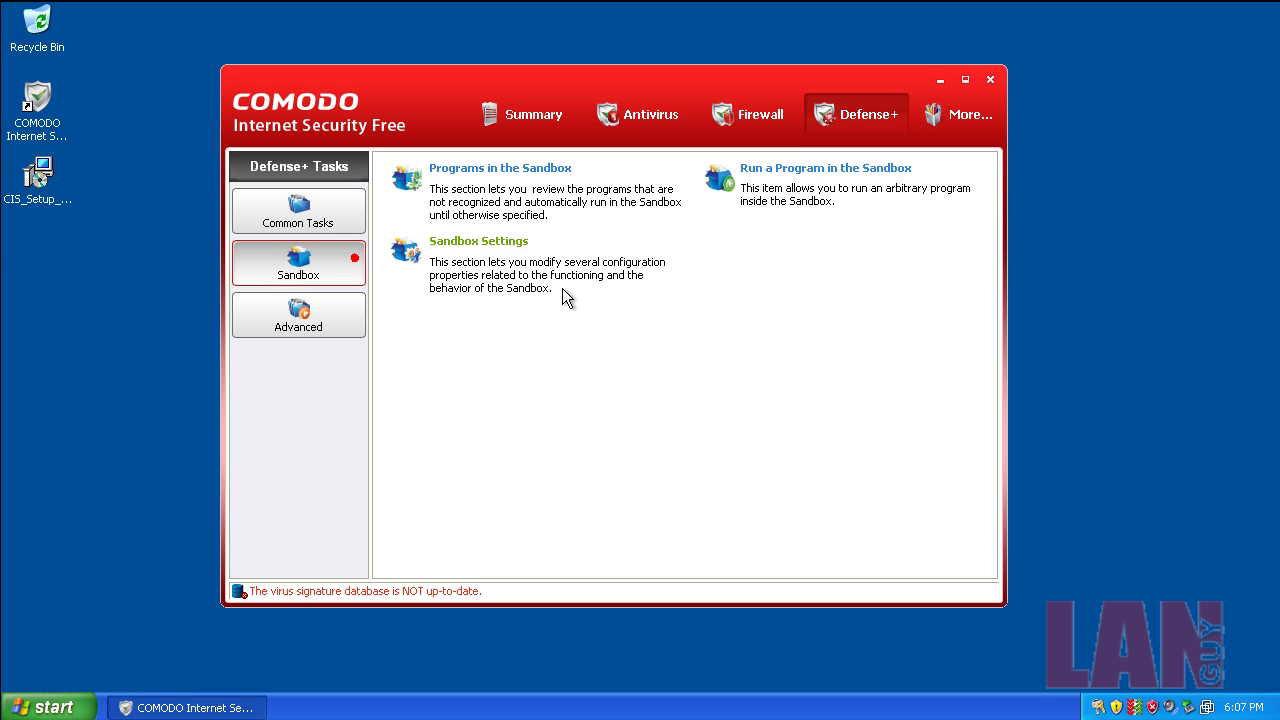
{"action": "left_click", "coordinate": [500, 243]}
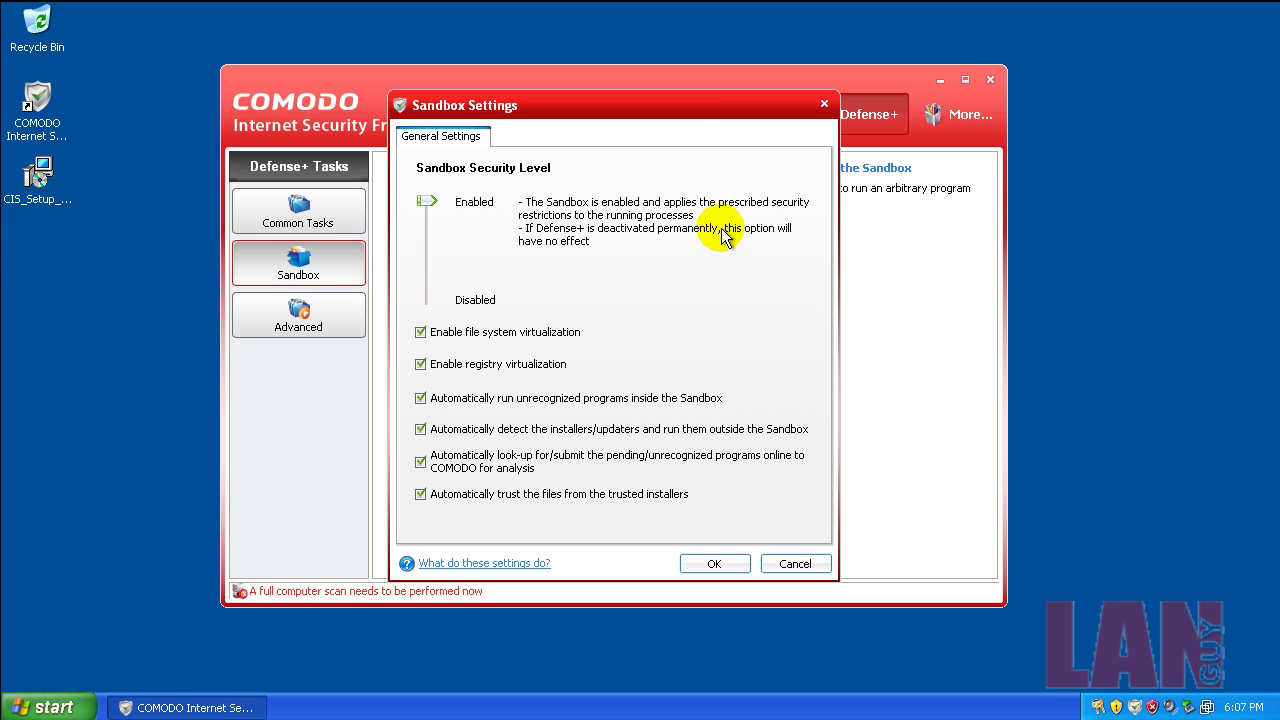
{"action": "left_click", "coordinate": [822, 108]}
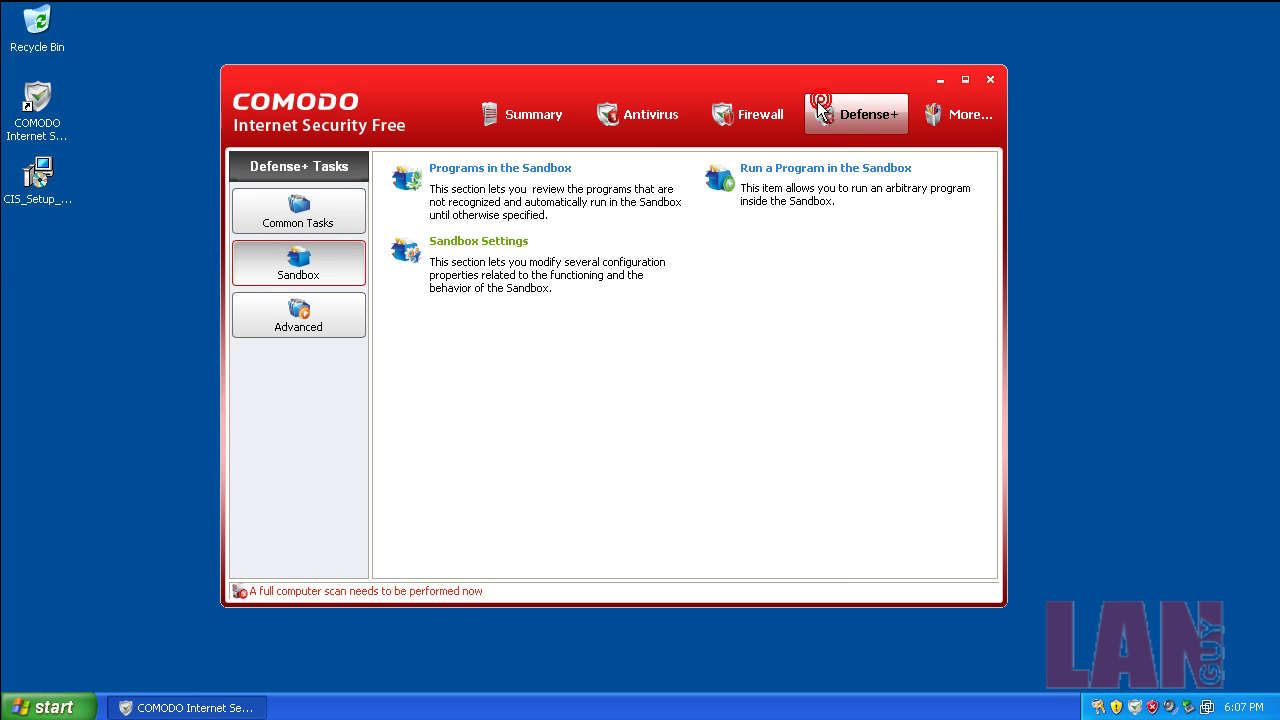
{"action": "left_click", "coordinate": [502, 169]}
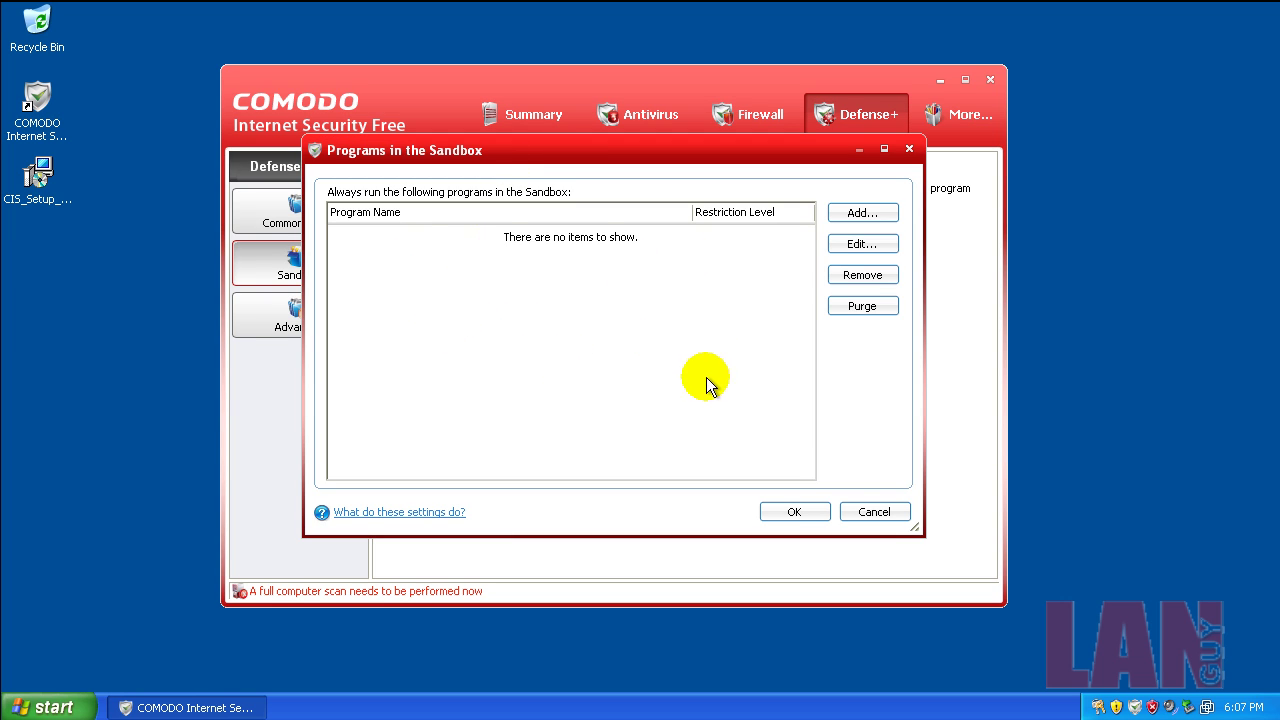
{"action": "left_click", "coordinate": [860, 509]}
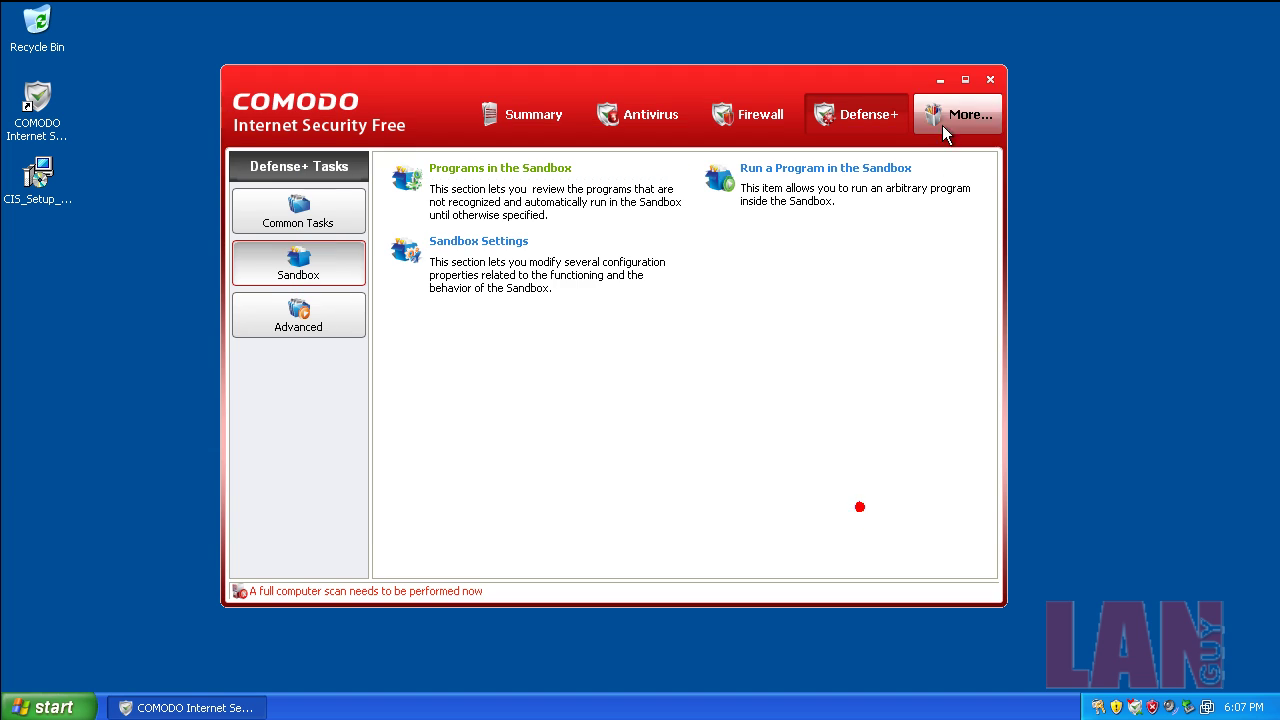
{"action": "left_click", "coordinate": [990, 82]}
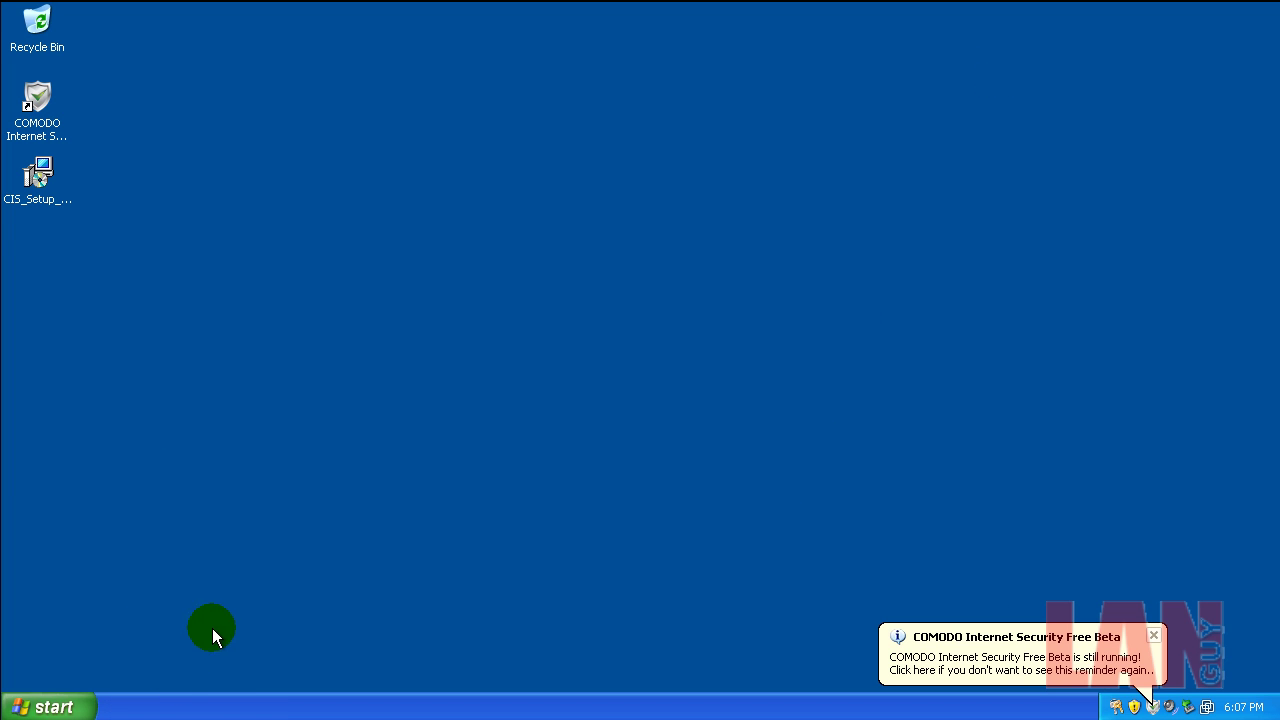
Switch to Internet Explorer, dismissing the COMODO still-running reminder and the cookie privacy notice.
{"action": "left_click", "coordinate": [62, 708]}
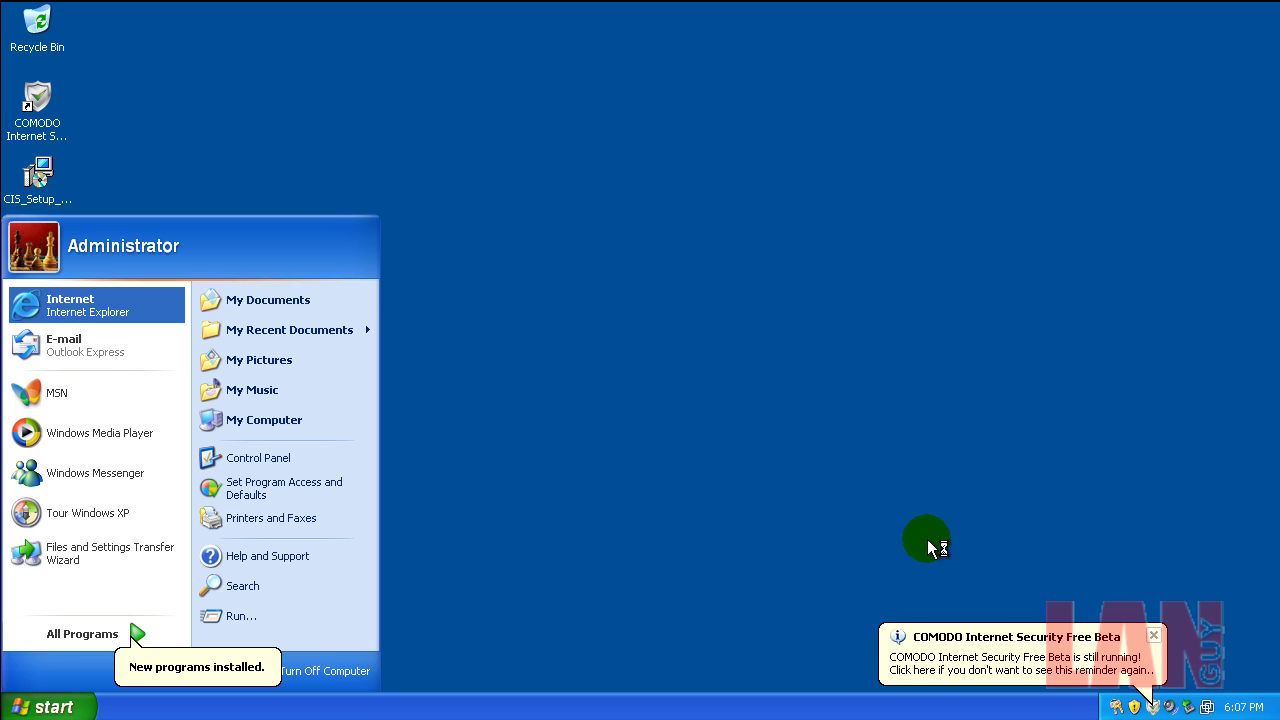
{"action": "left_click", "coordinate": [1155, 638]}
{"action": "left_click", "coordinate": [1155, 638]}
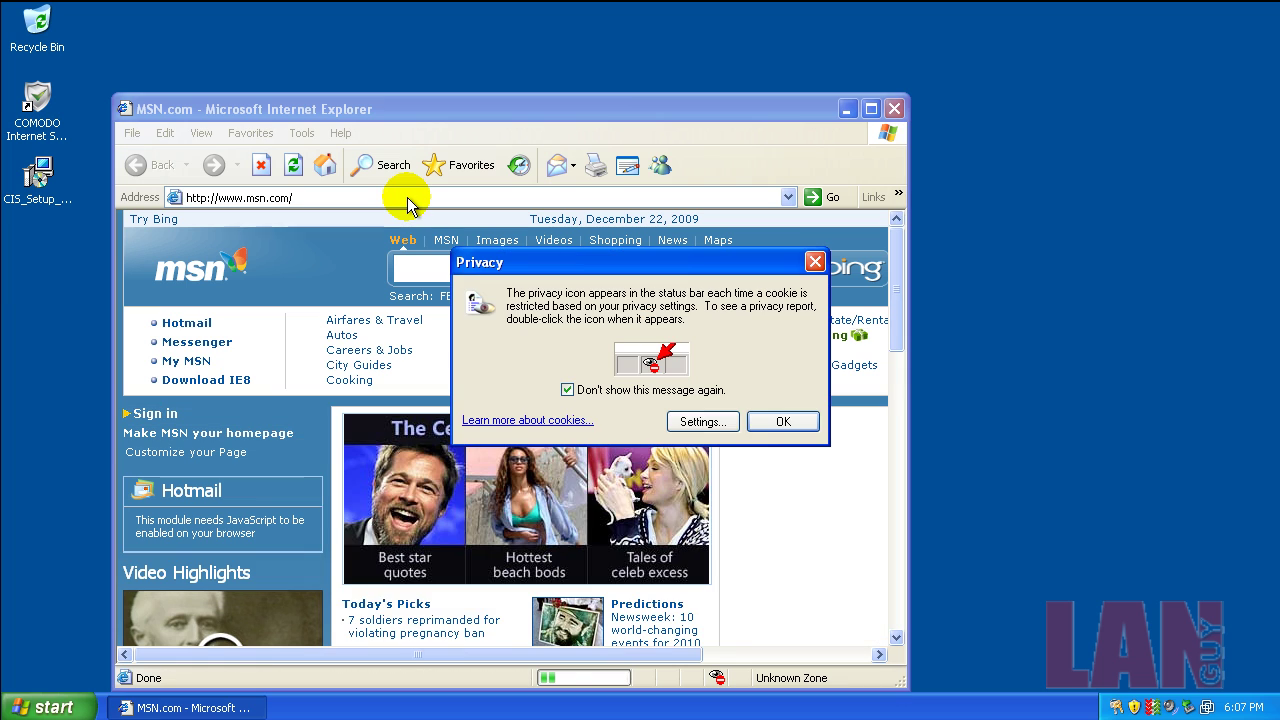
{"action": "left_click", "coordinate": [781, 423]}
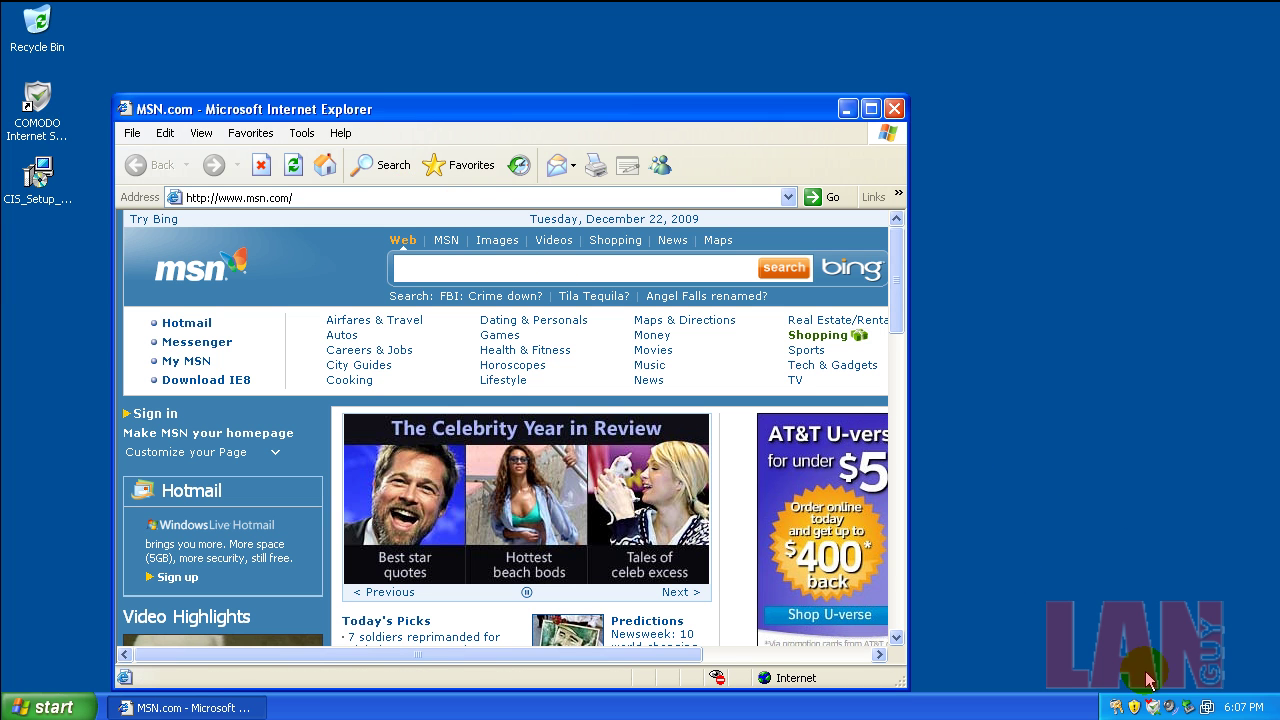
{"action": "left_click", "coordinate": [300, 197]}
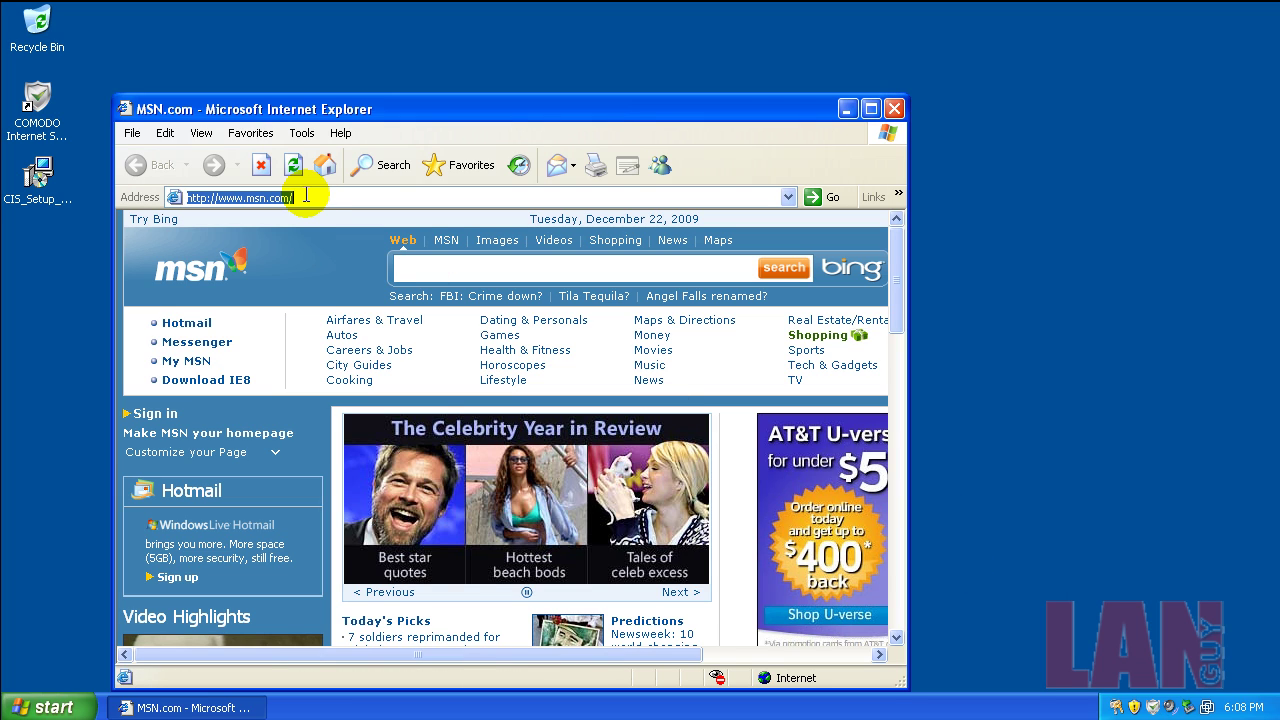
{"action": "type", "text": "w"}
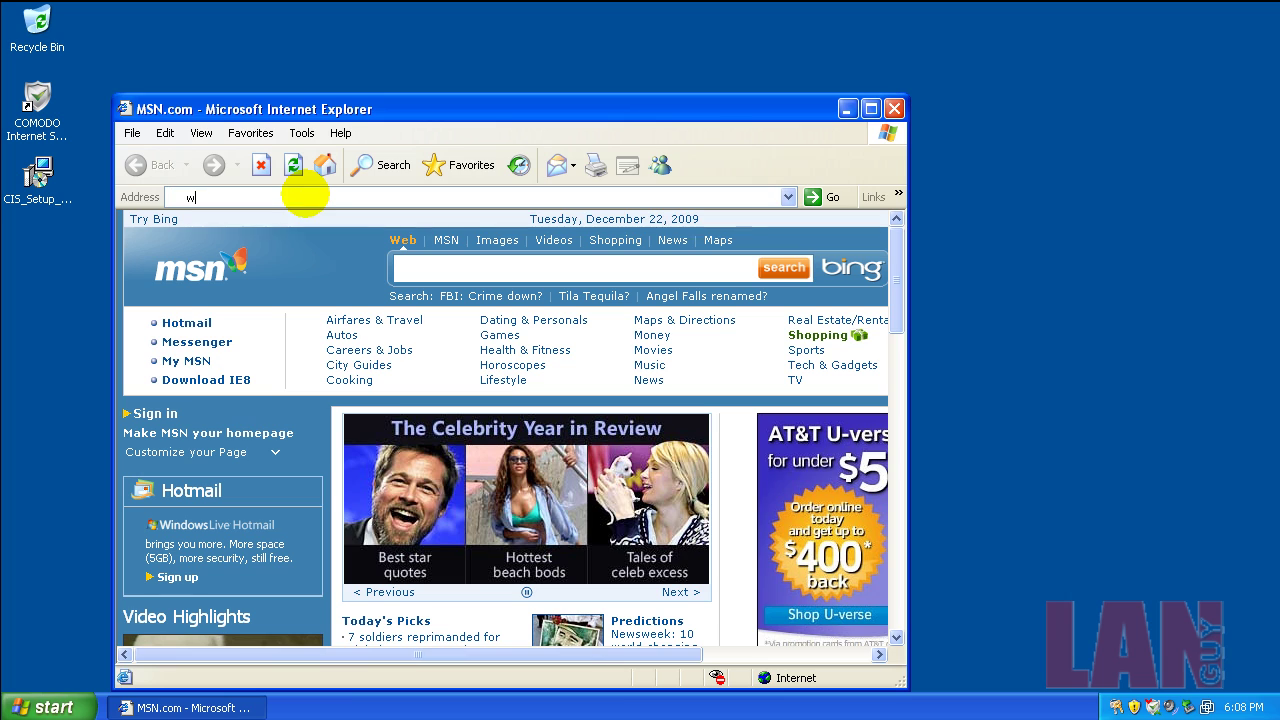
{"action": "type", "text": "ww.malwarebytes.org"}
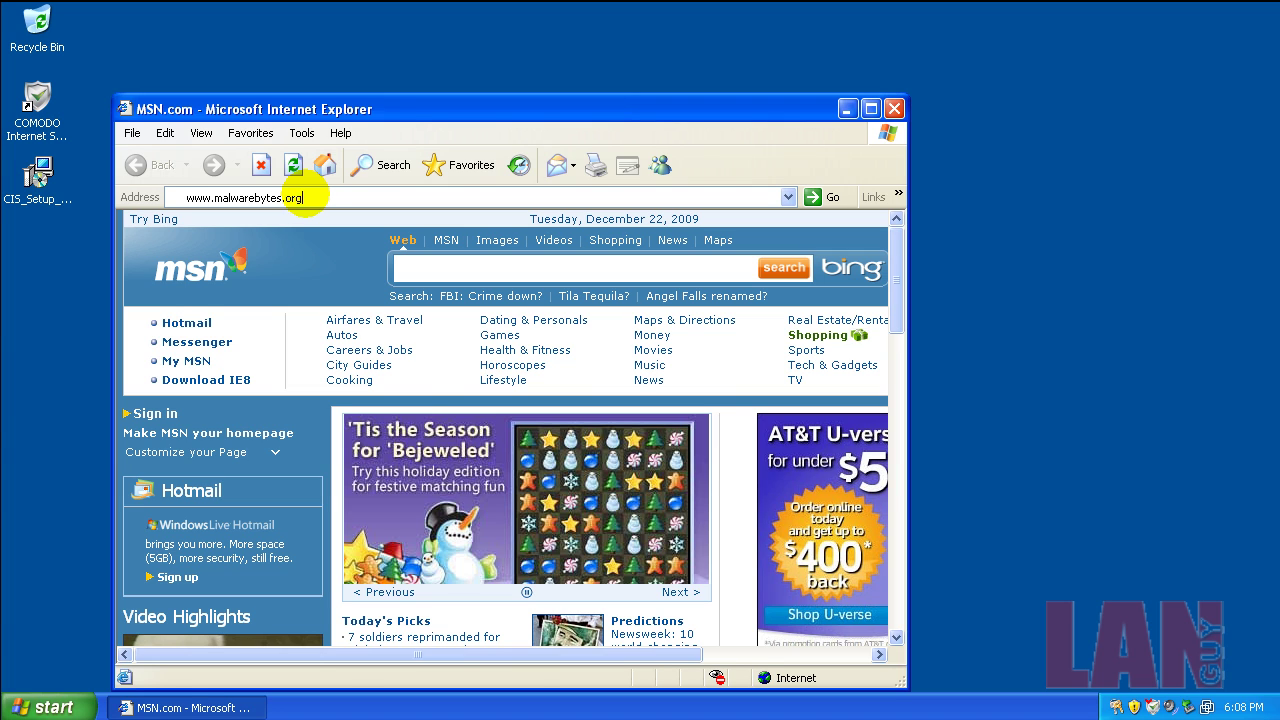
{"action": "key", "text": "Return"}
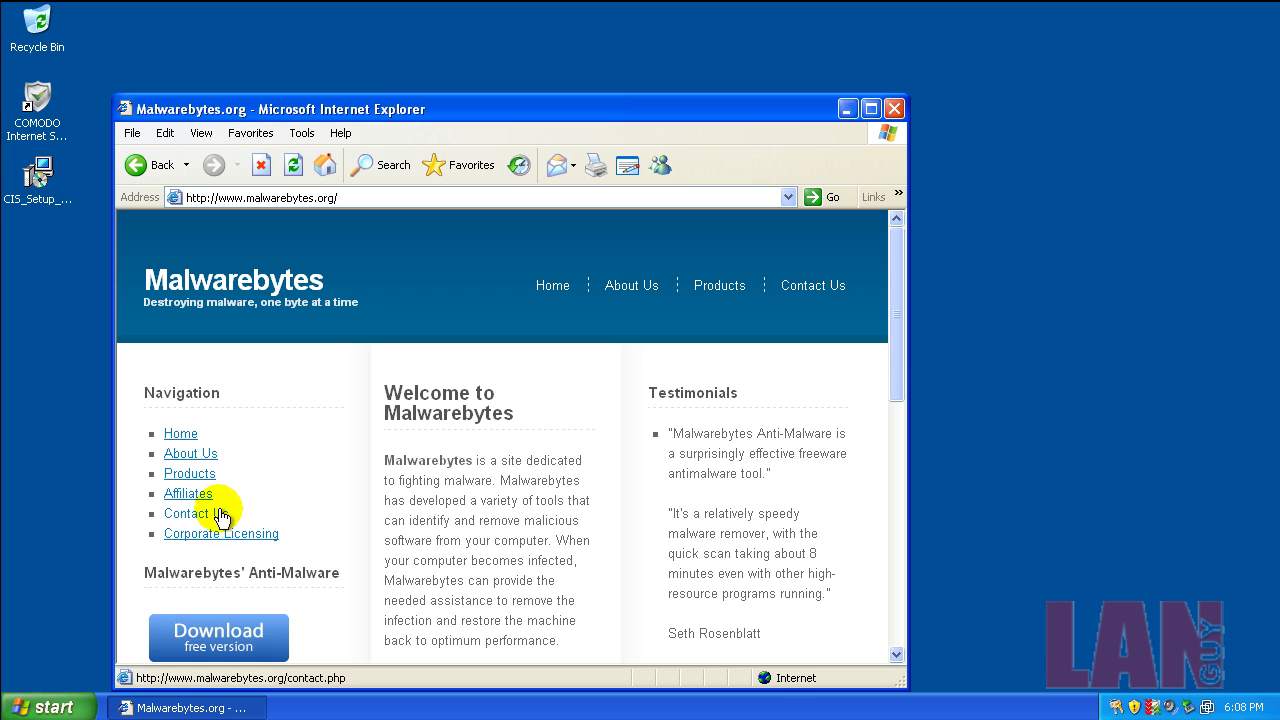
Open the download page for the free version of Malwarebytes Anti-Malware, accepting the security alerts, and maximize the browser window.
{"action": "left_click", "coordinate": [265, 630]}
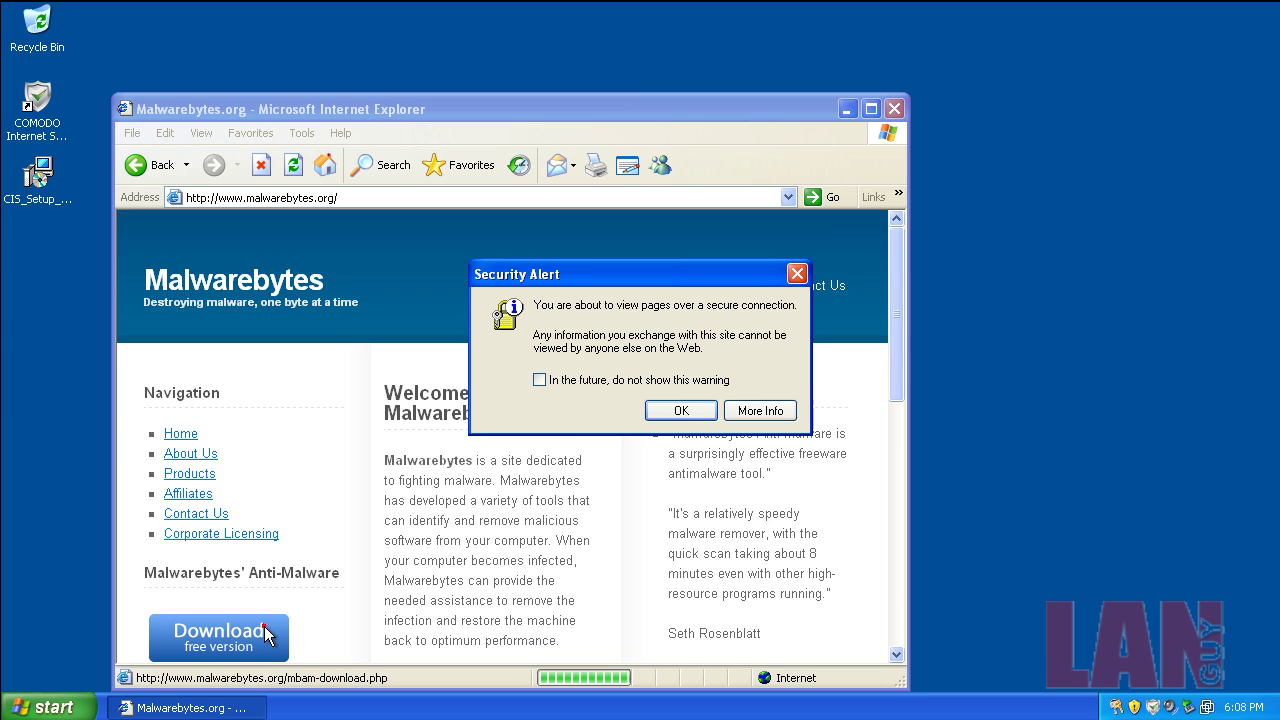
{"action": "left_click", "coordinate": [668, 409]}
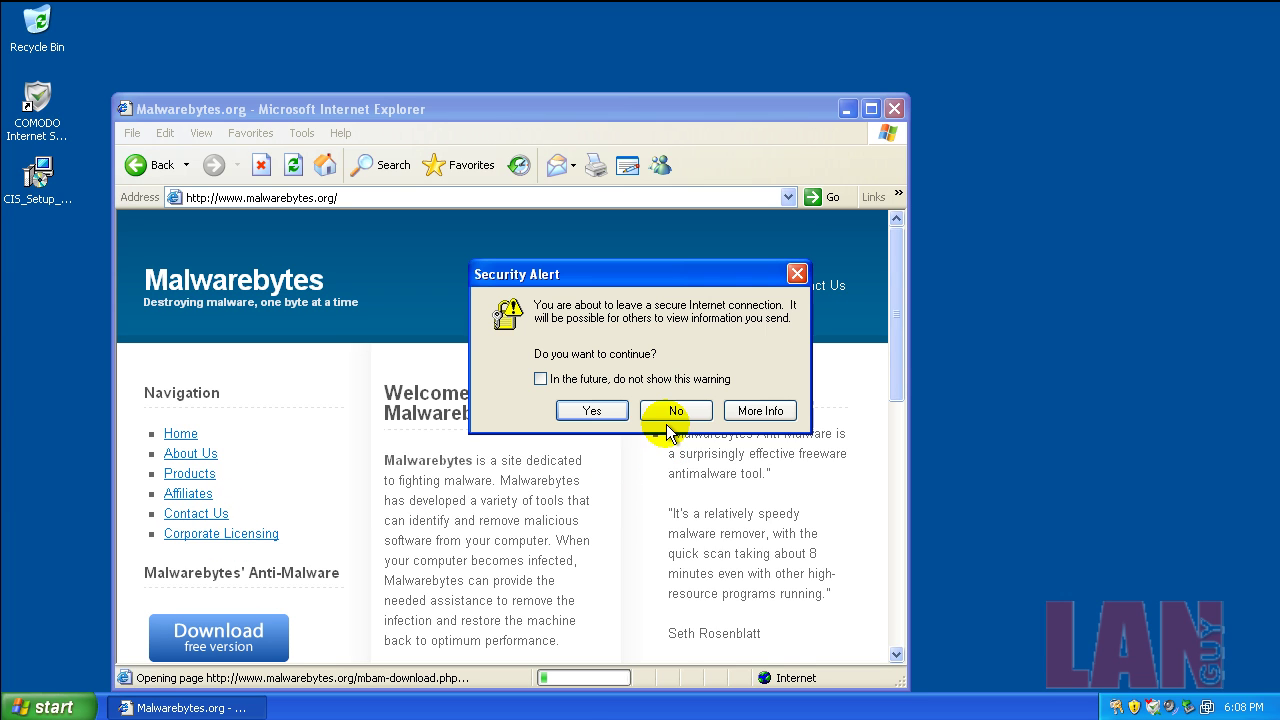
{"action": "left_click", "coordinate": [523, 409]}
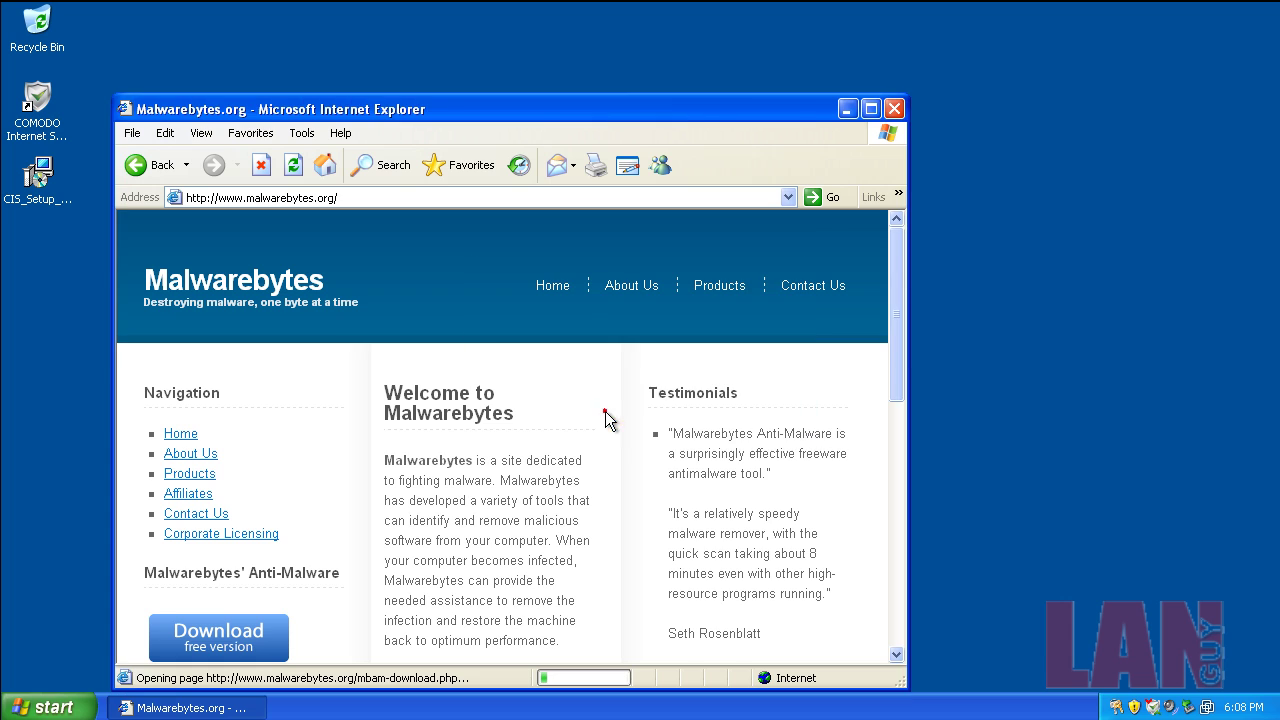
{"action": "left_click", "coordinate": [870, 108]}
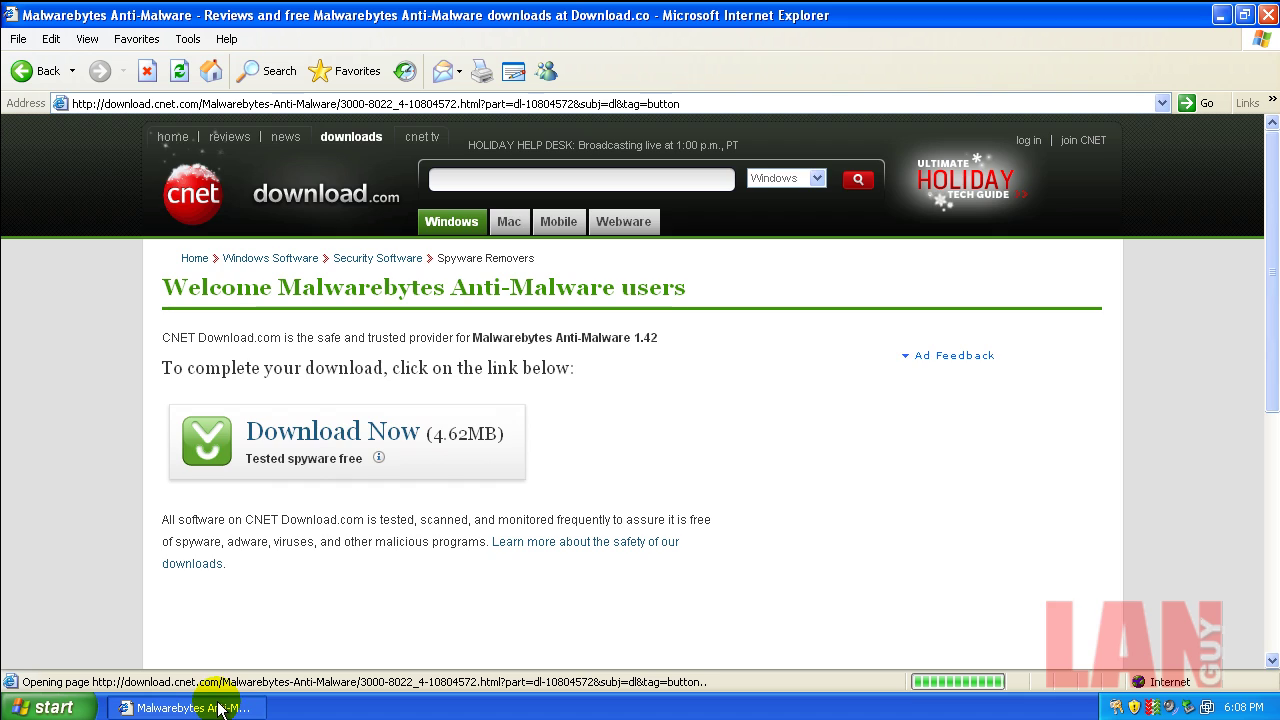
Download Malwarebytes Anti-Malware from CNET Download.com, allowing the blocked file download, and run mbam-setup.exe despite the security warnings.
{"action": "left_click", "coordinate": [298, 447]}
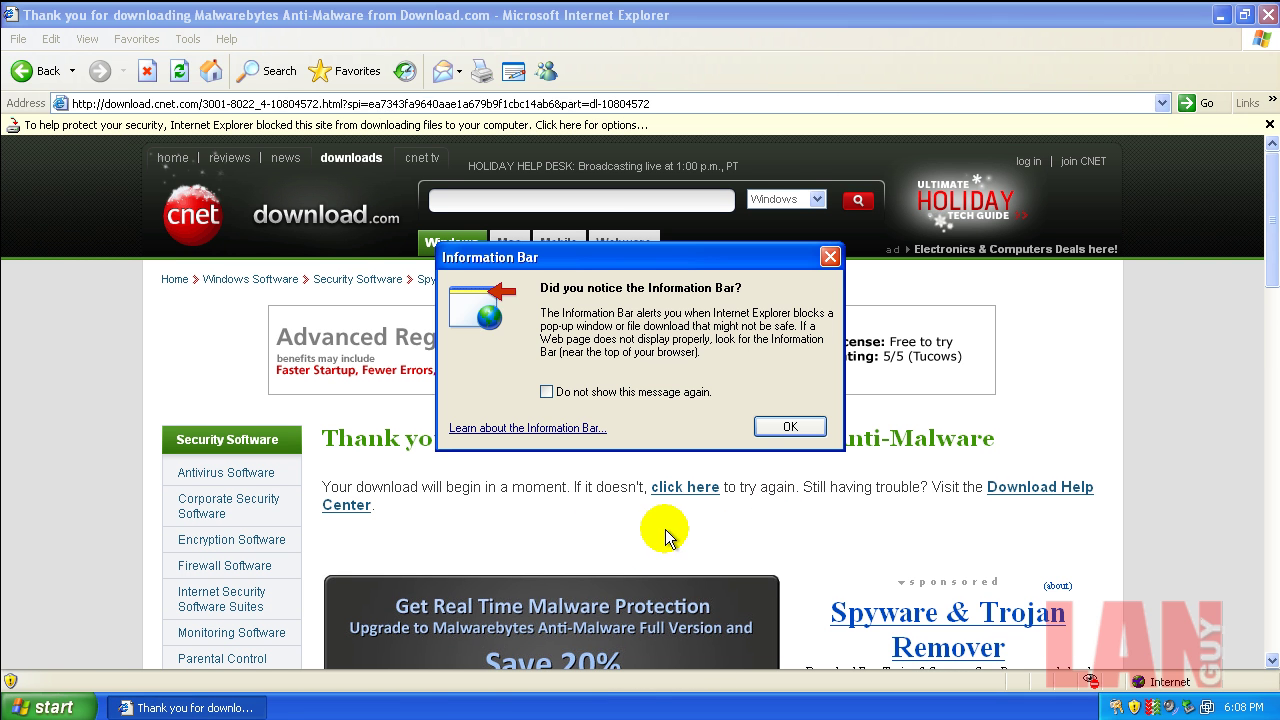
{"action": "left_click", "coordinate": [815, 428]}
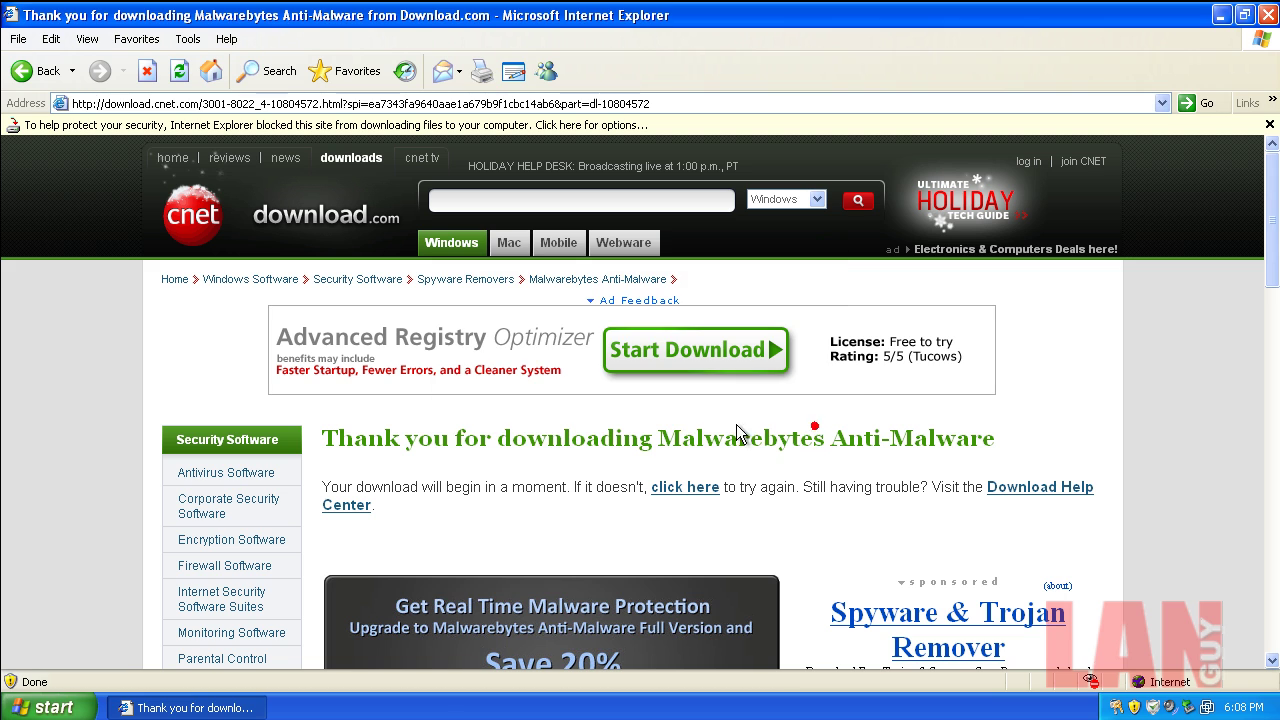
{"action": "left_click", "coordinate": [556, 125]}
{"action": "left_click", "coordinate": [601, 142]}
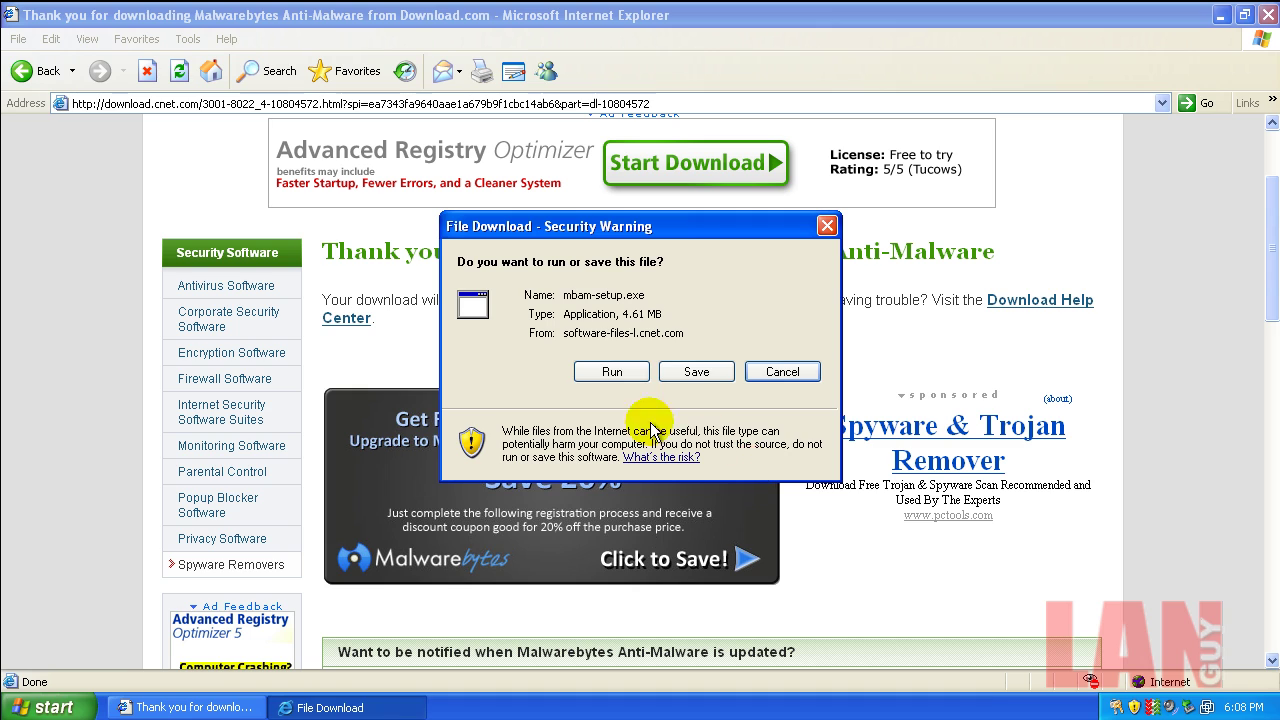
{"action": "left_click", "coordinate": [532, 370]}
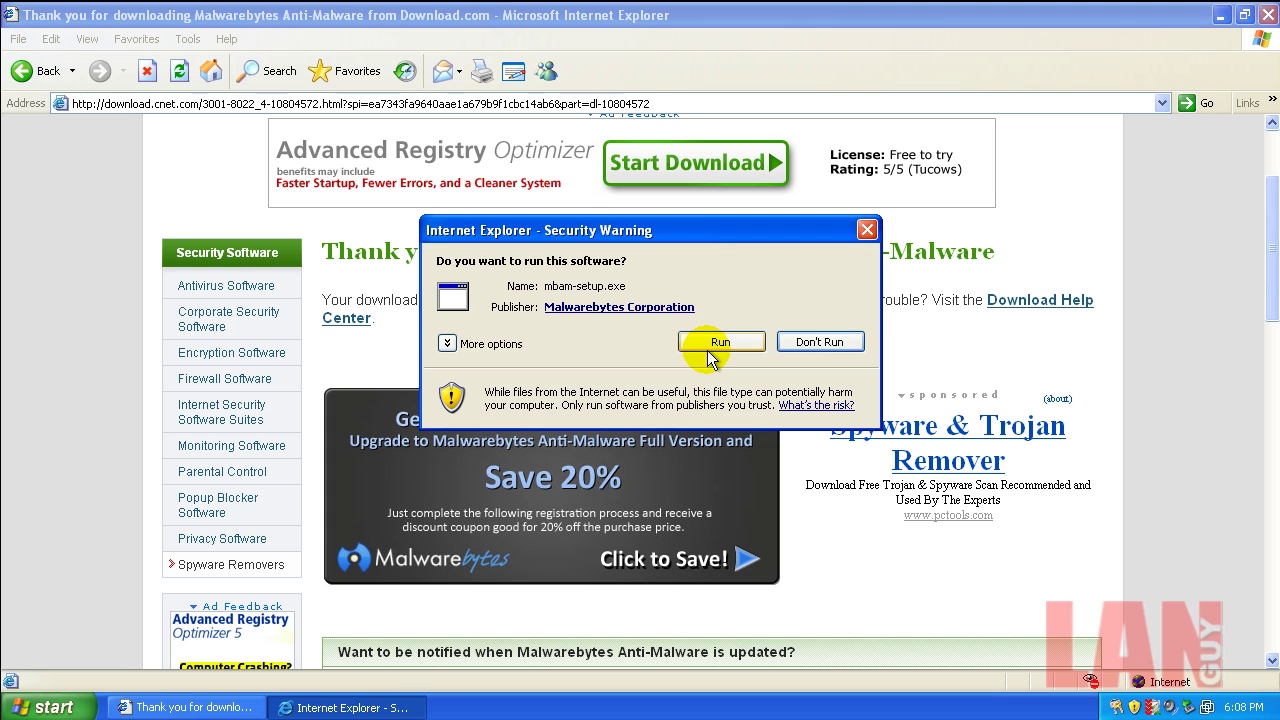
{"action": "left_click", "coordinate": [714, 344]}
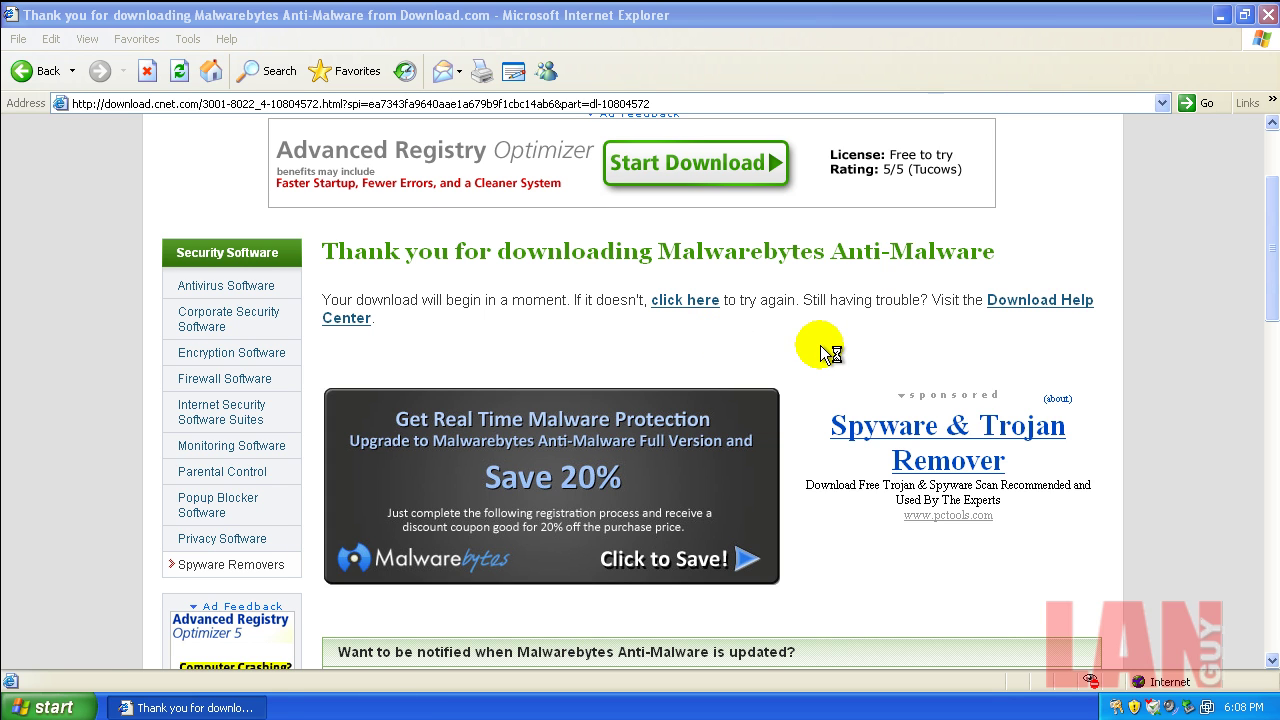
Install Malwarebytes' Anti-Malware, accepting the setup language and license agreement and keeping the default options with only a desktop icon.
{"action": "left_click", "coordinate": [662, 401]}
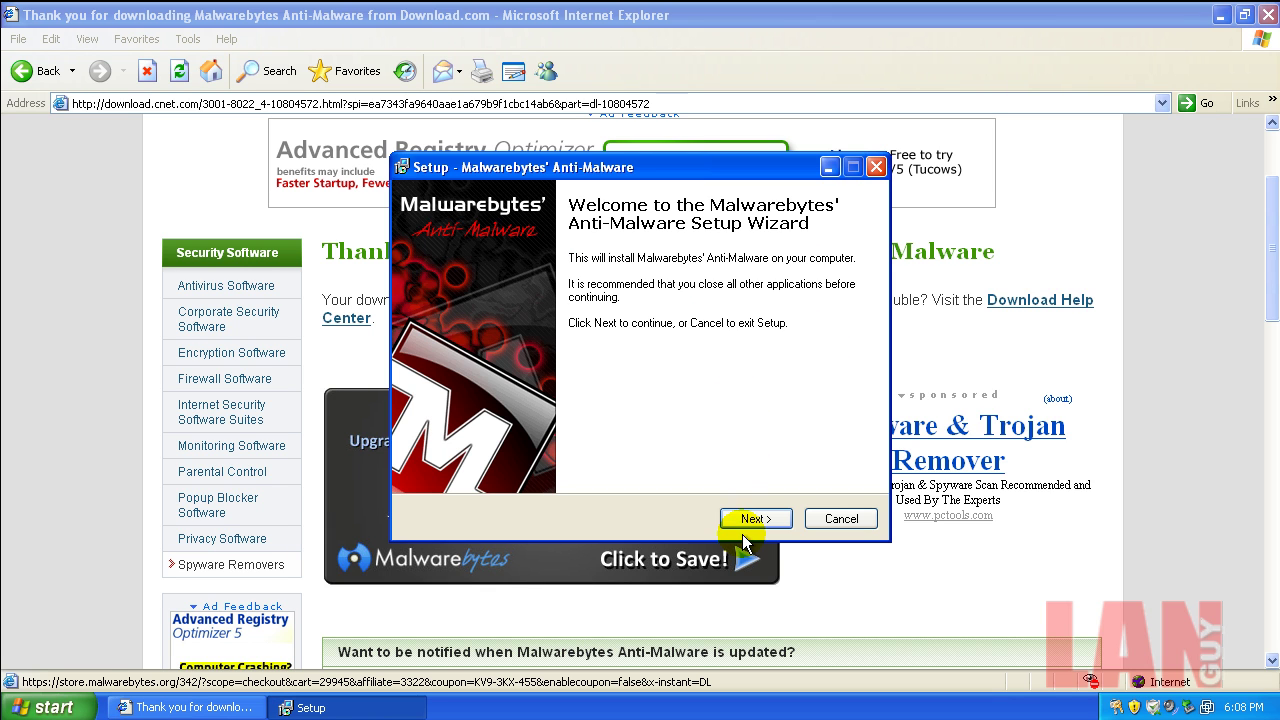
{"action": "left_click", "coordinate": [751, 518]}
{"action": "left_click", "coordinate": [538, 458]}
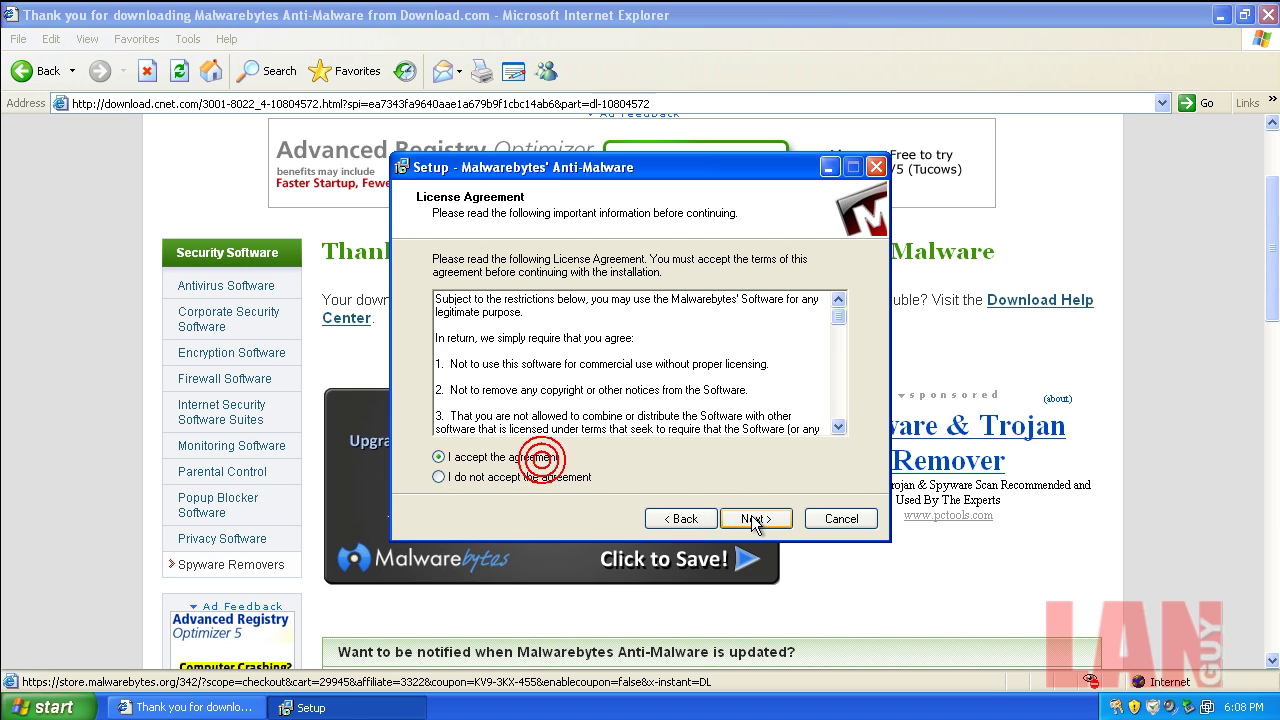
{"action": "left_click", "coordinate": [751, 518]}
{"action": "left_click", "coordinate": [751, 518]}
{"action": "left_click", "coordinate": [751, 518]}
{"action": "left_click", "coordinate": [751, 518]}
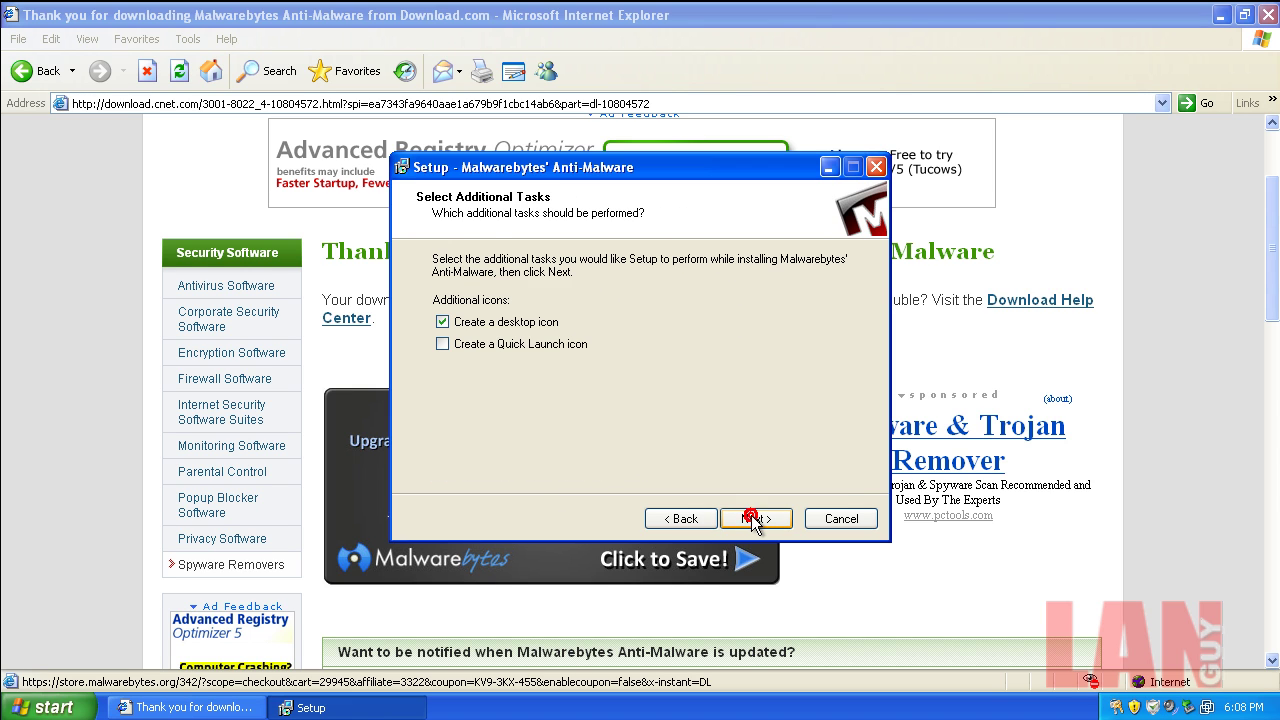
{"action": "left_click", "coordinate": [751, 518]}
{"action": "left_click", "coordinate": [751, 518]}
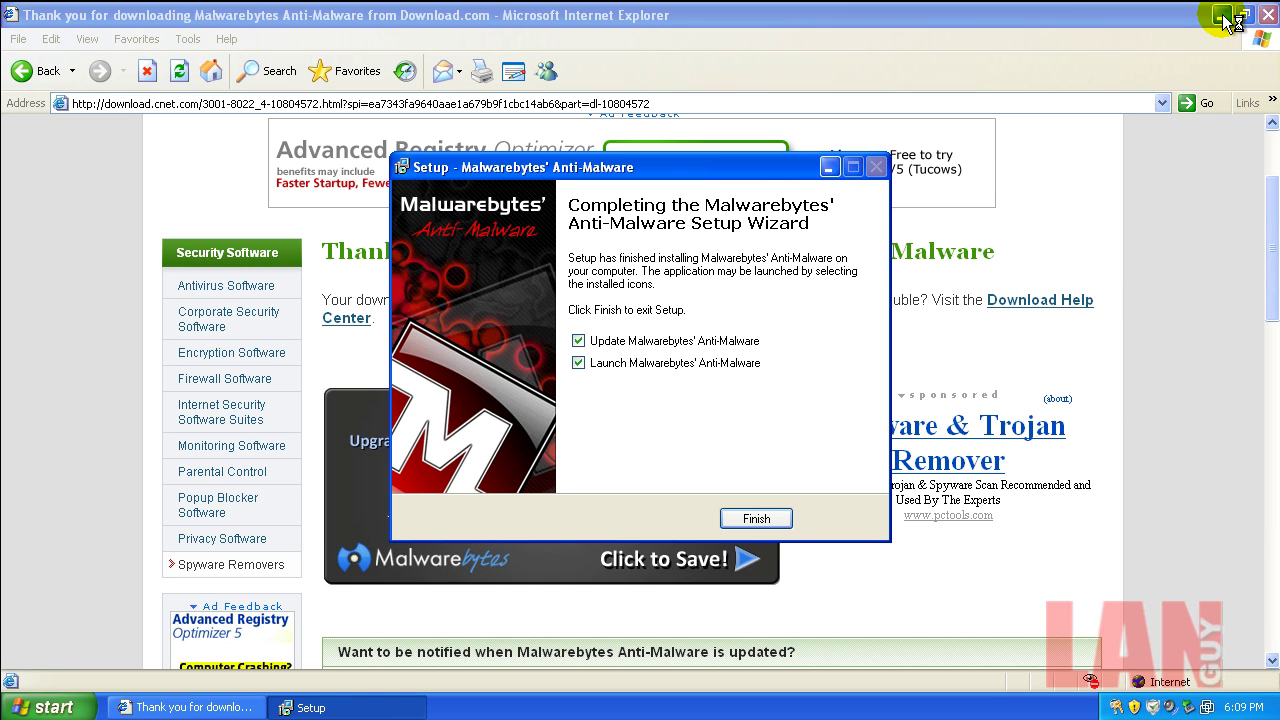
Finish the setup with both updating and launching Malwarebytes' Anti-Malware enabled, and minimize the browser to reveal the update progress.
{"action": "left_click", "coordinate": [780, 518]}
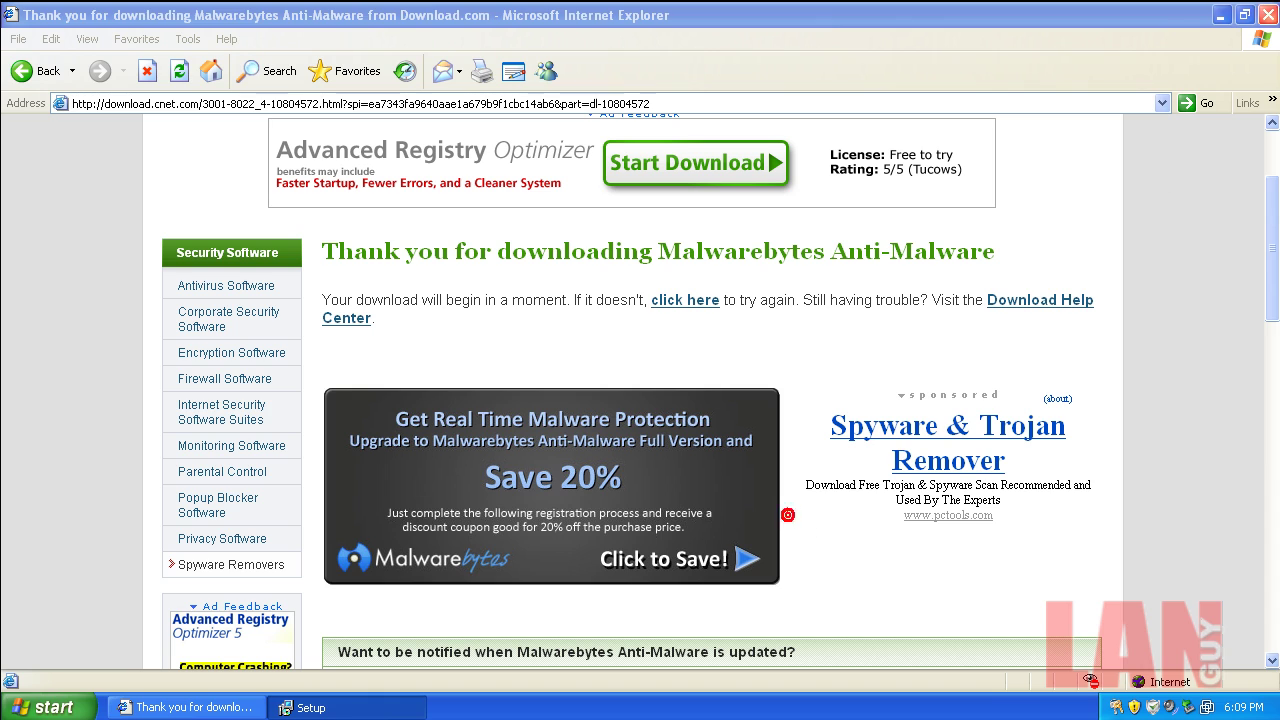
{"action": "left_click", "coordinate": [1220, 15]}
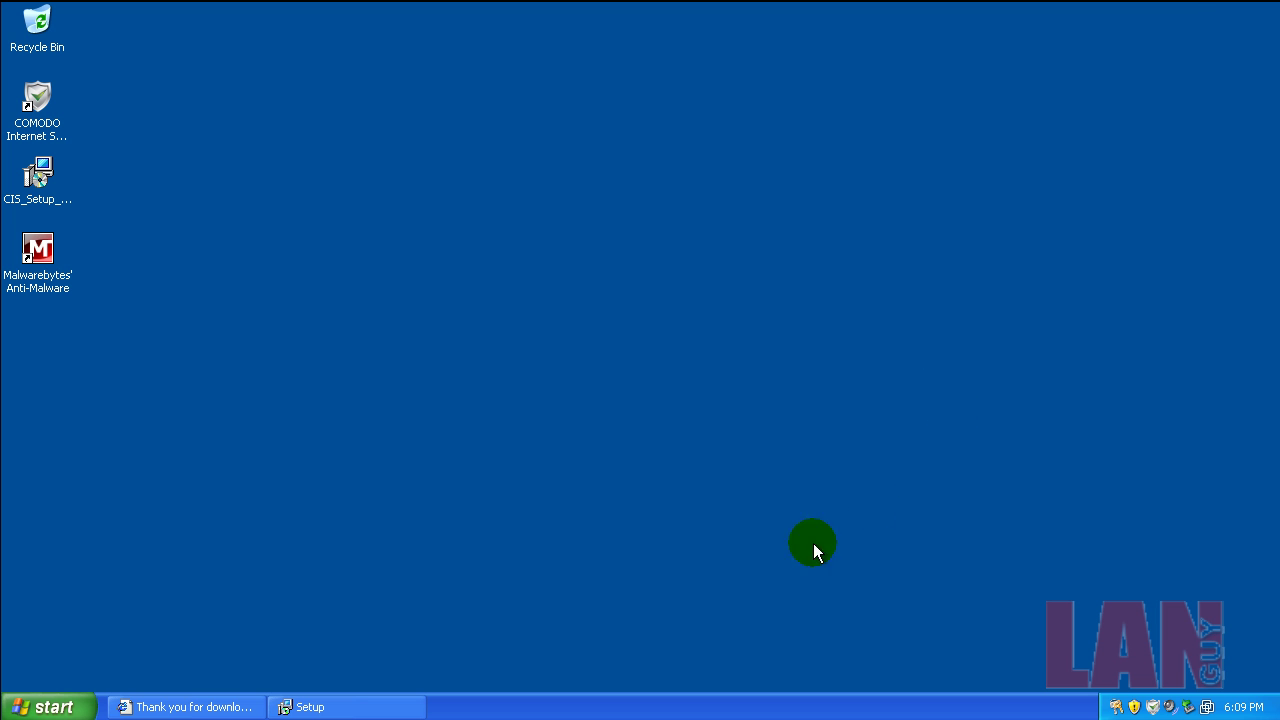
{"action": "left_click", "coordinate": [333, 710]}
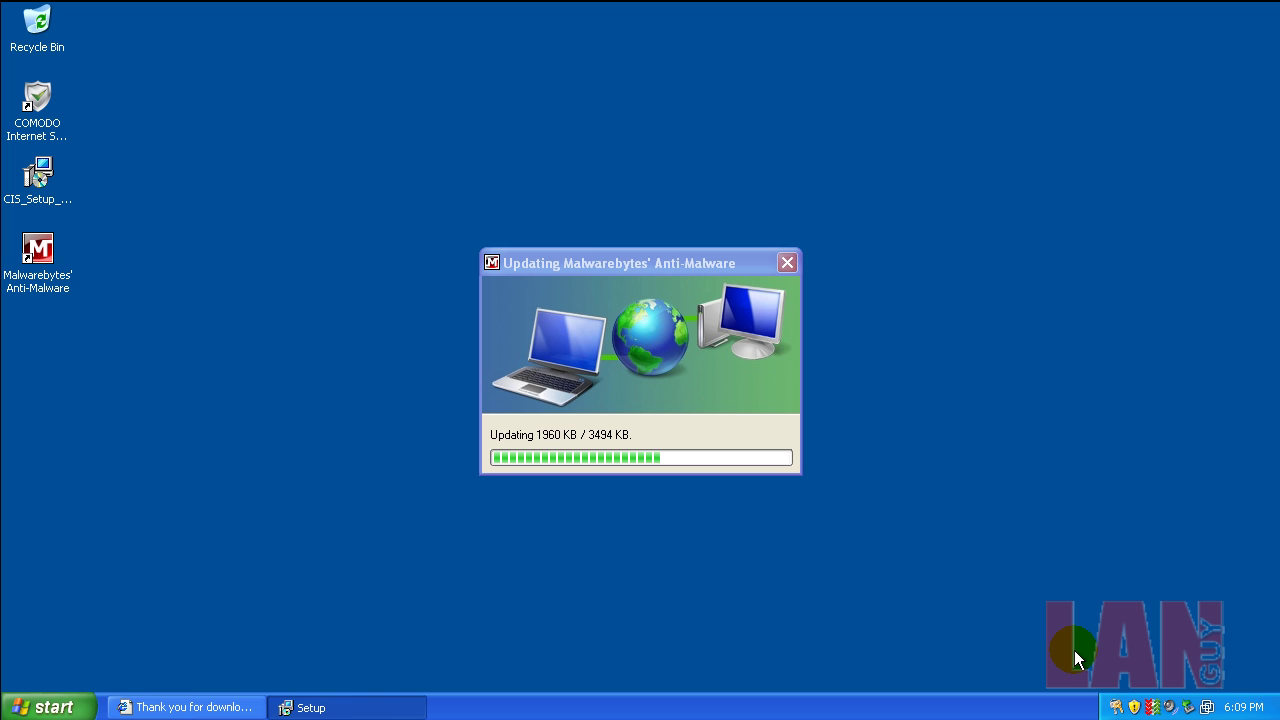
Switch back to Internet Explorer and open the website ccleaner.com.
{"action": "left_click", "coordinate": [190, 707]}
{"action": "left_click", "coordinate": [452, 102]}
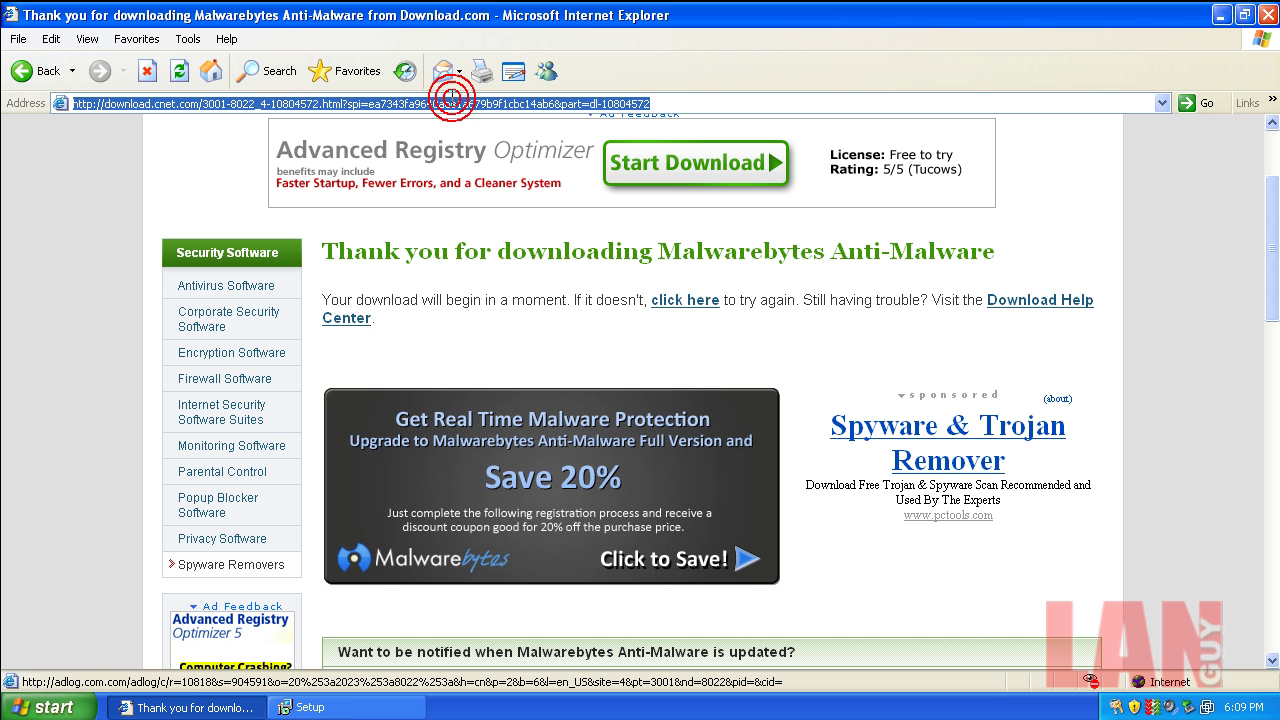
{"action": "type", "text": "ccleaner.co"}
{"action": "key", "text": "BackSpace"}
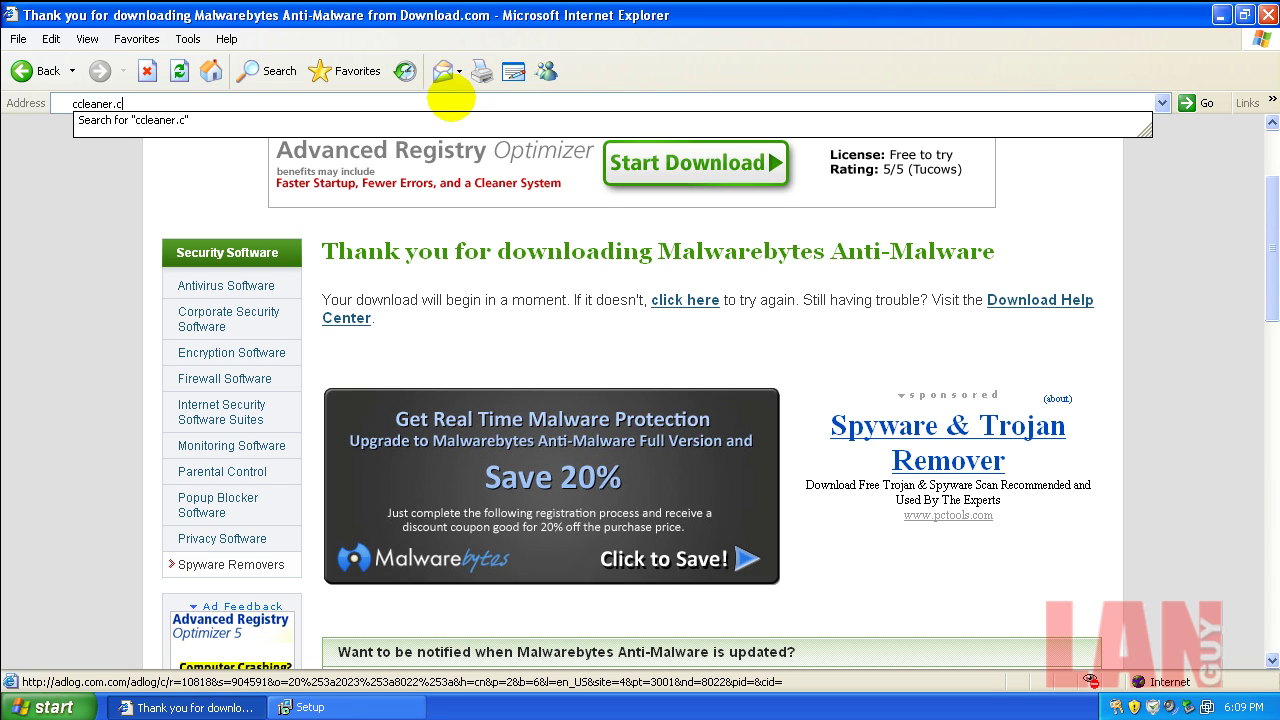
{"action": "type", "text": "om"}
{"action": "key", "text": "Return"}
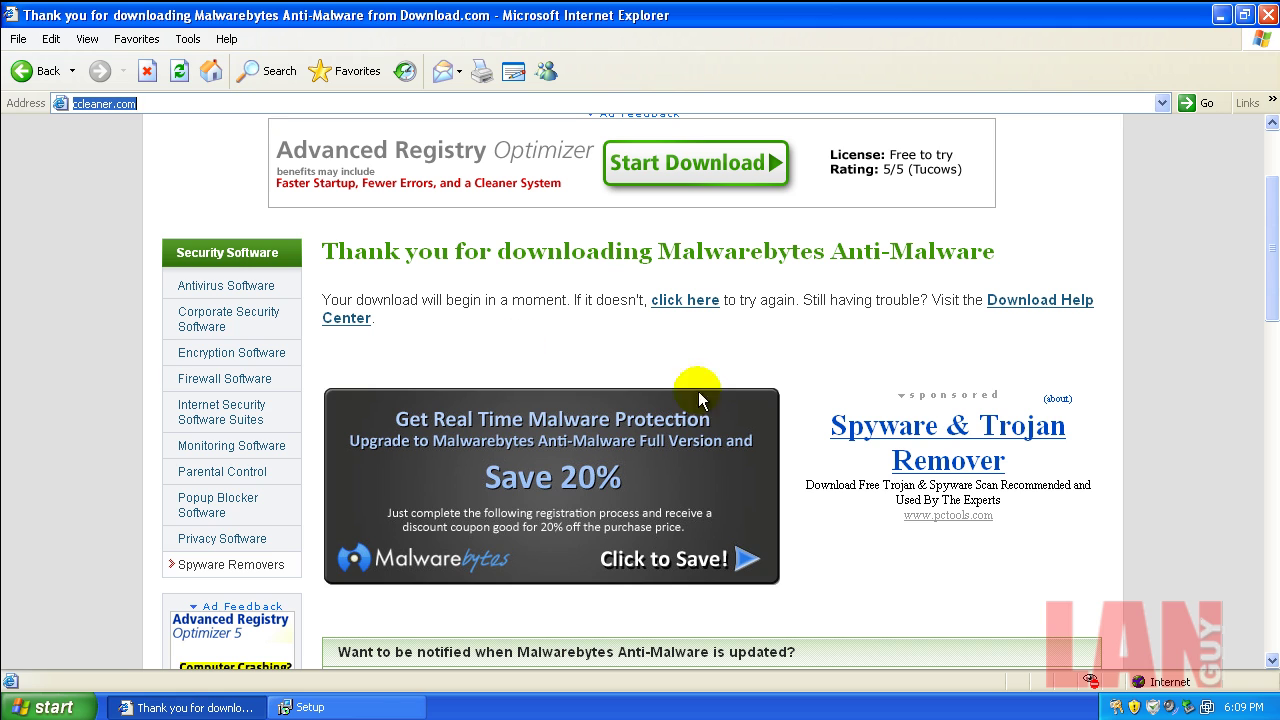
Minimize the browser and acknowledge the Malwarebytes' Anti-Malware database update message.
{"action": "left_click", "coordinate": [371, 710]}
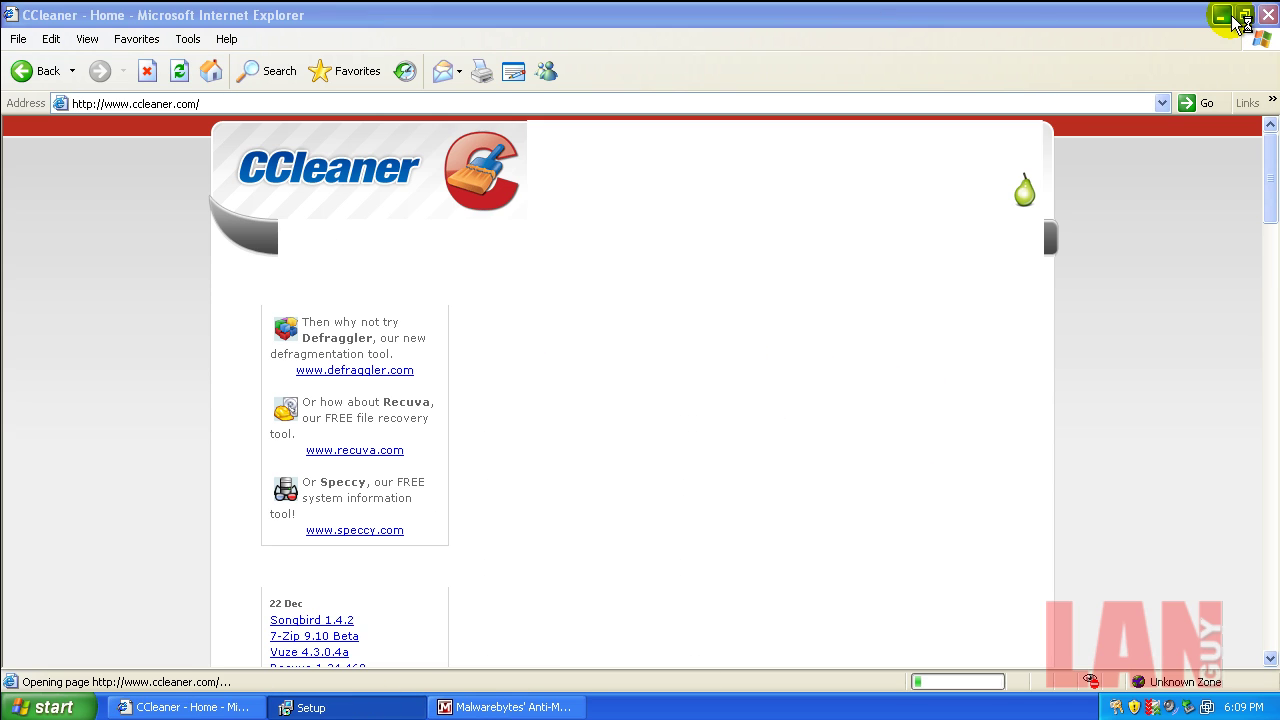
{"action": "left_click", "coordinate": [1224, 15]}
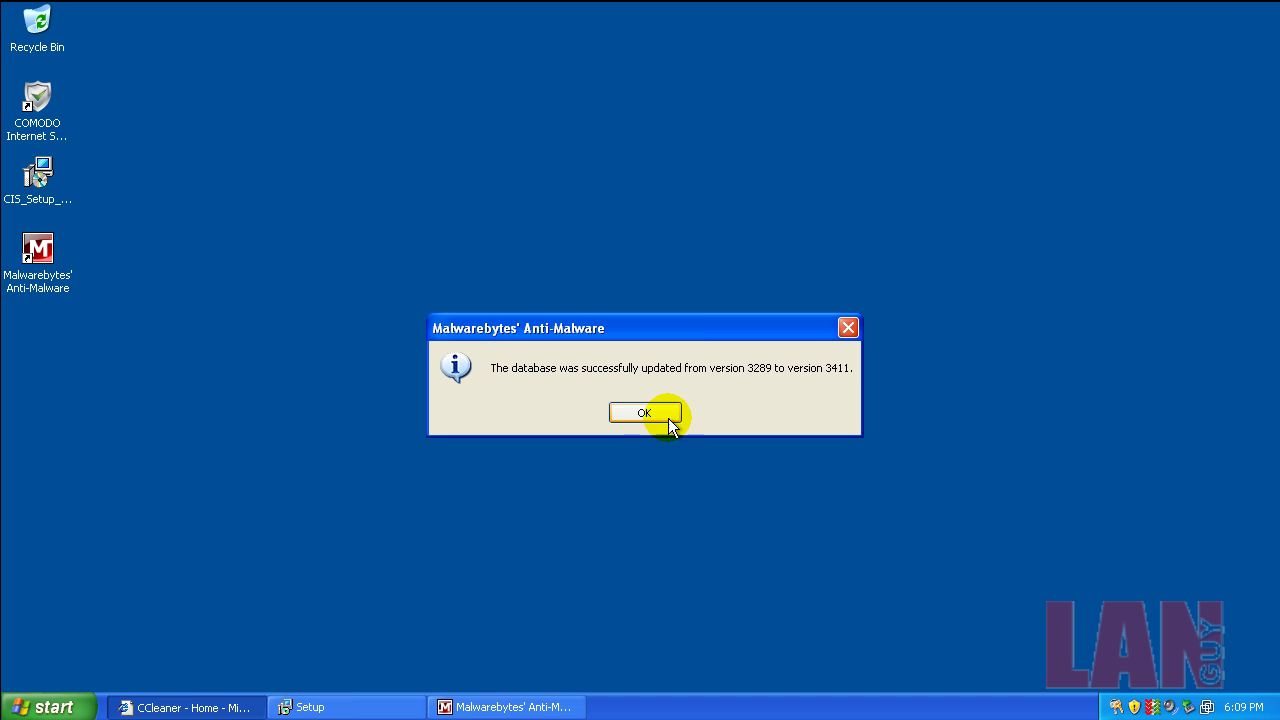
{"action": "left_click", "coordinate": [666, 416]}
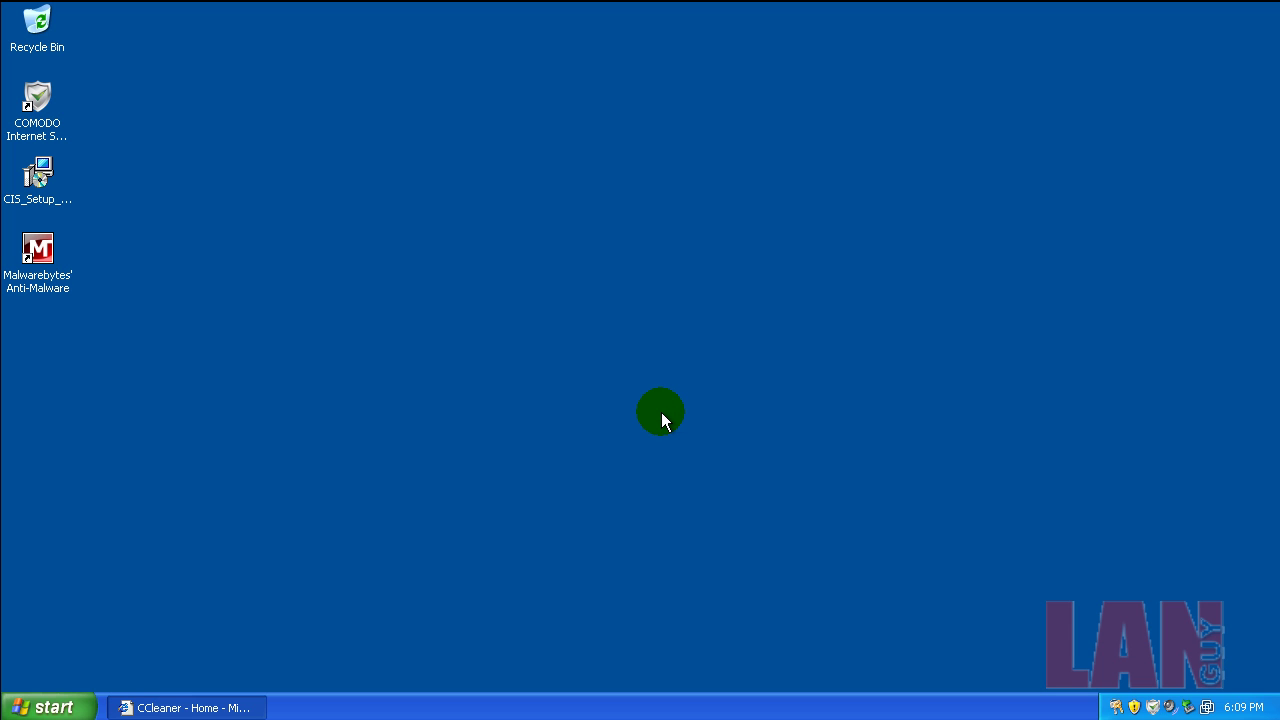
{"action": "left_click", "coordinate": [210, 706]}
{"action": "left_click", "coordinate": [213, 702]}
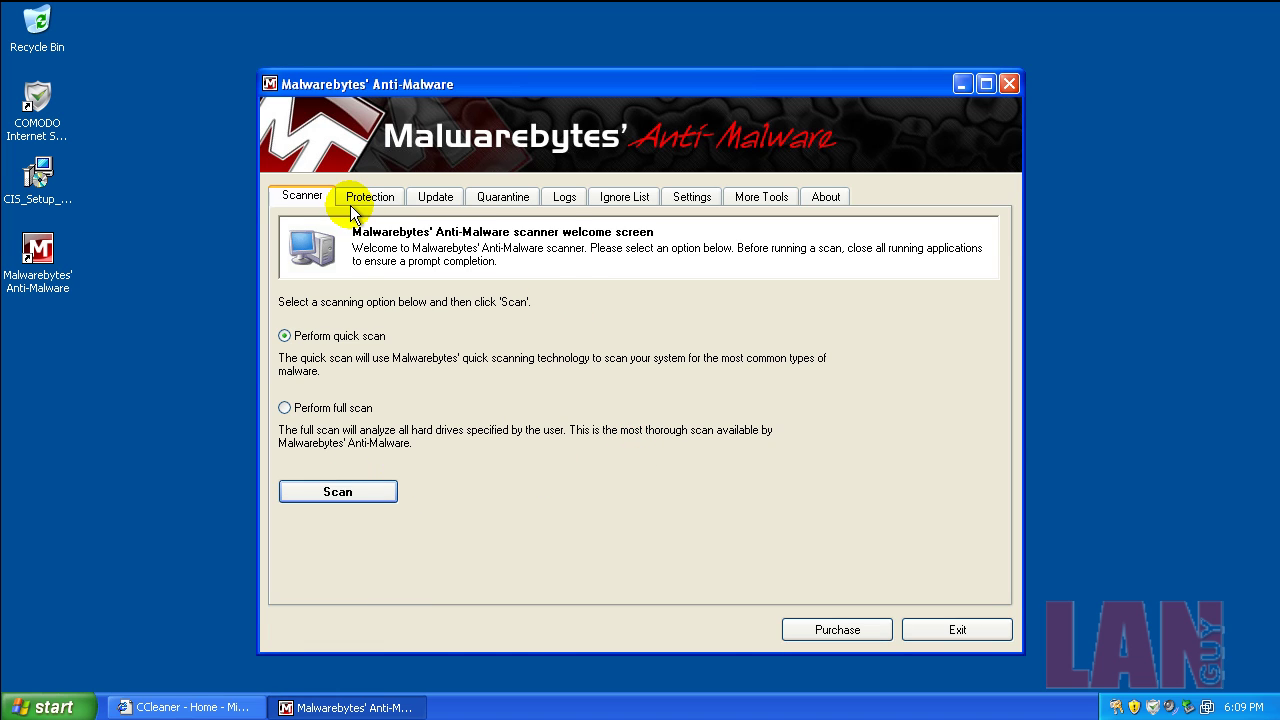
Look through the Protection, Update and Scanner pages of Malwarebytes' Anti-Malware.
{"action": "left_click", "coordinate": [358, 199]}
{"action": "left_click", "coordinate": [305, 197]}
{"action": "left_click", "coordinate": [440, 198]}
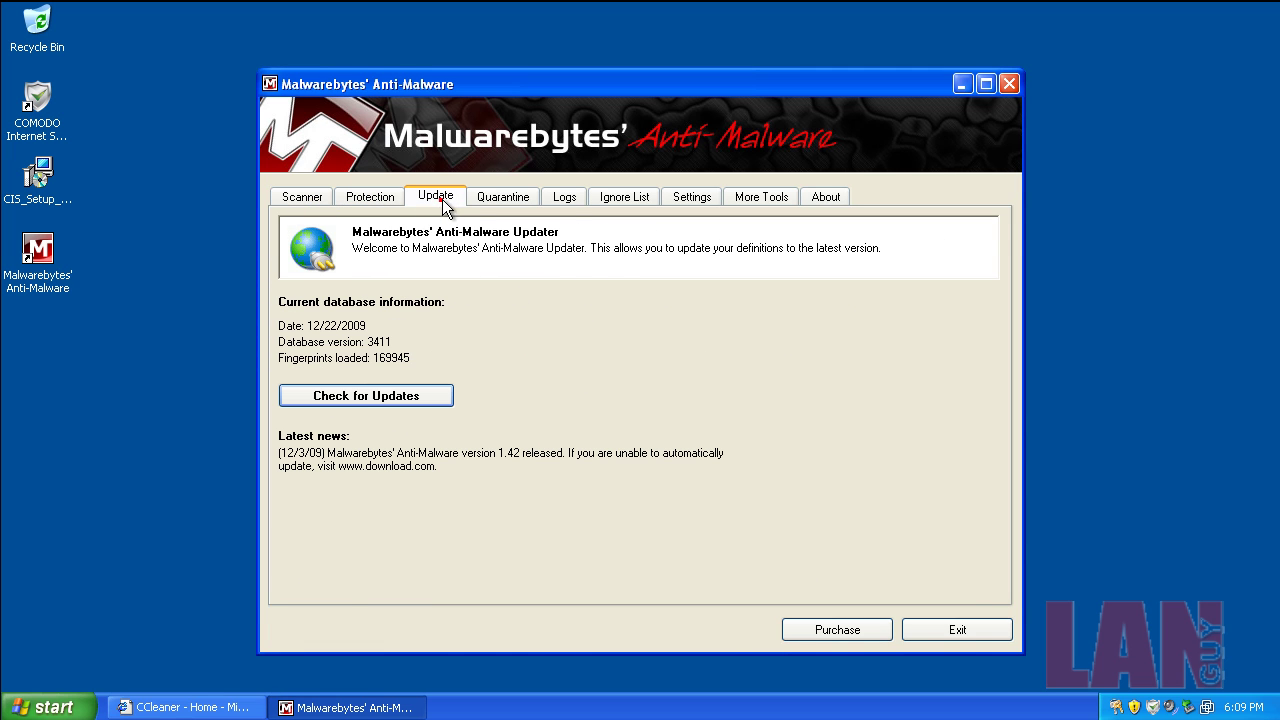
{"action": "left_click", "coordinate": [312, 199]}
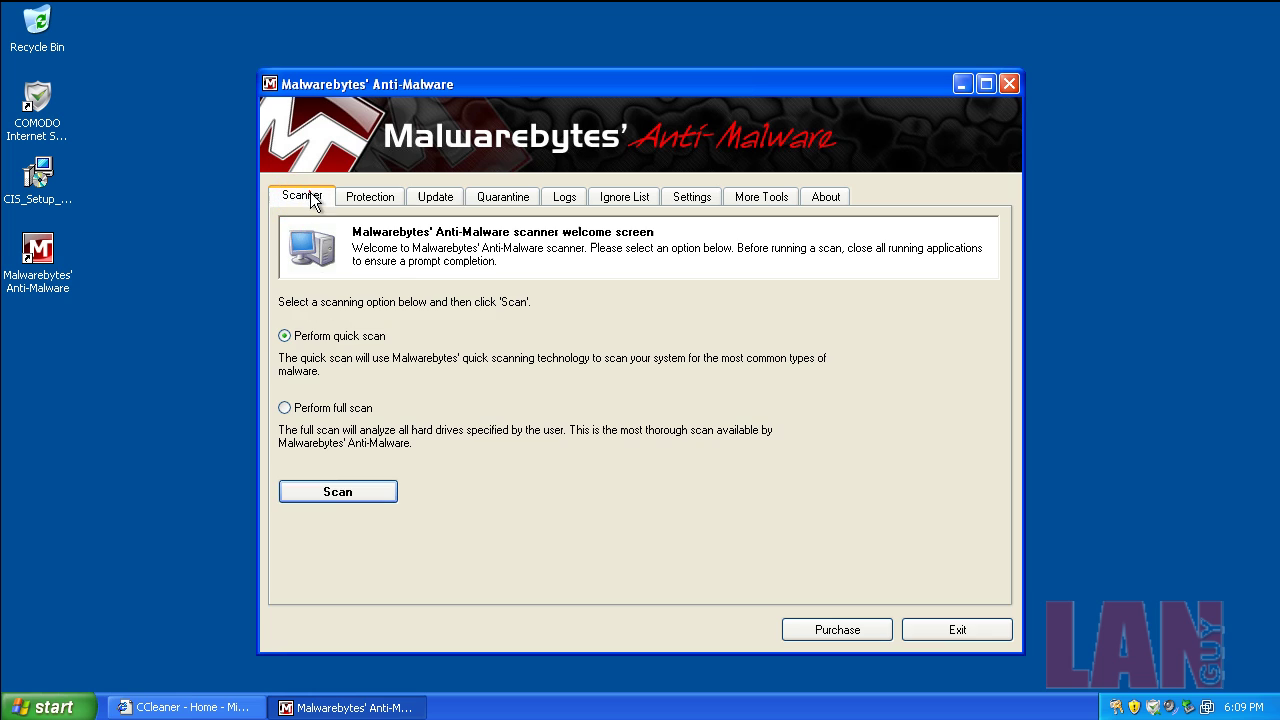
Close Malwarebytes' Anti-Malware and the browser window showing the CCleaner website.
{"action": "left_click", "coordinate": [1008, 82]}
{"action": "left_click", "coordinate": [185, 707]}
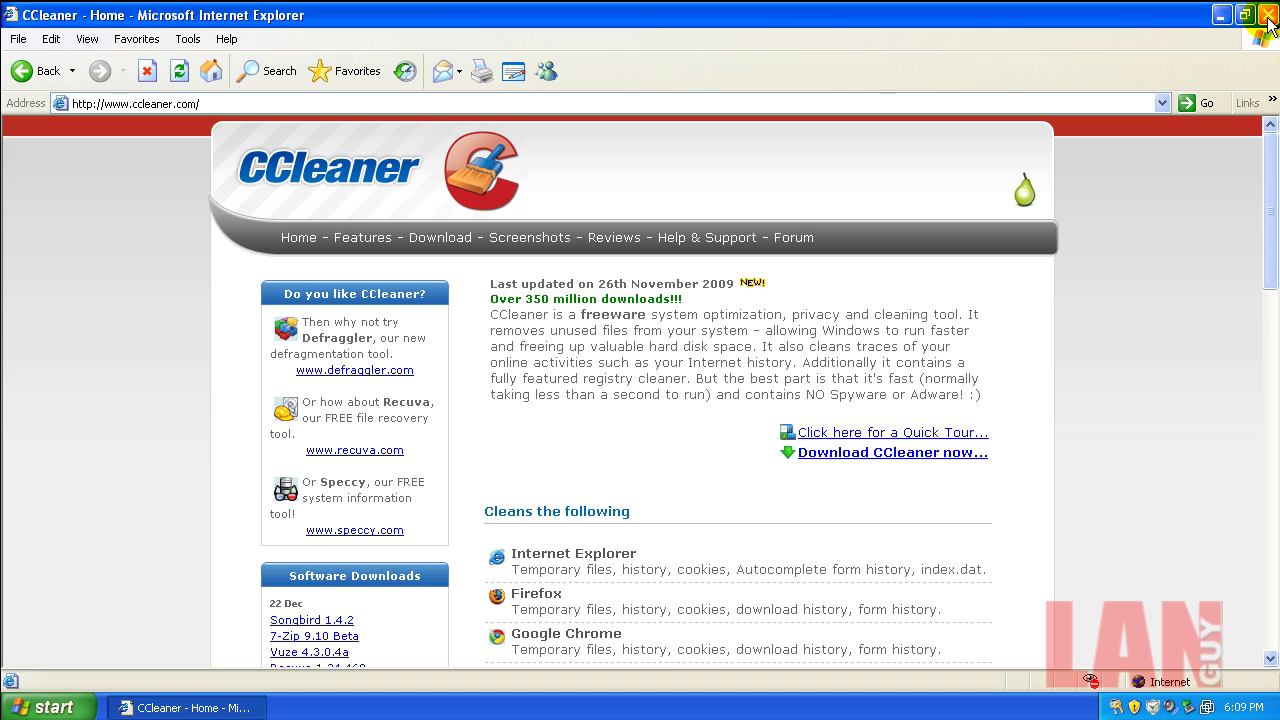
{"action": "left_click", "coordinate": [1268, 16]}
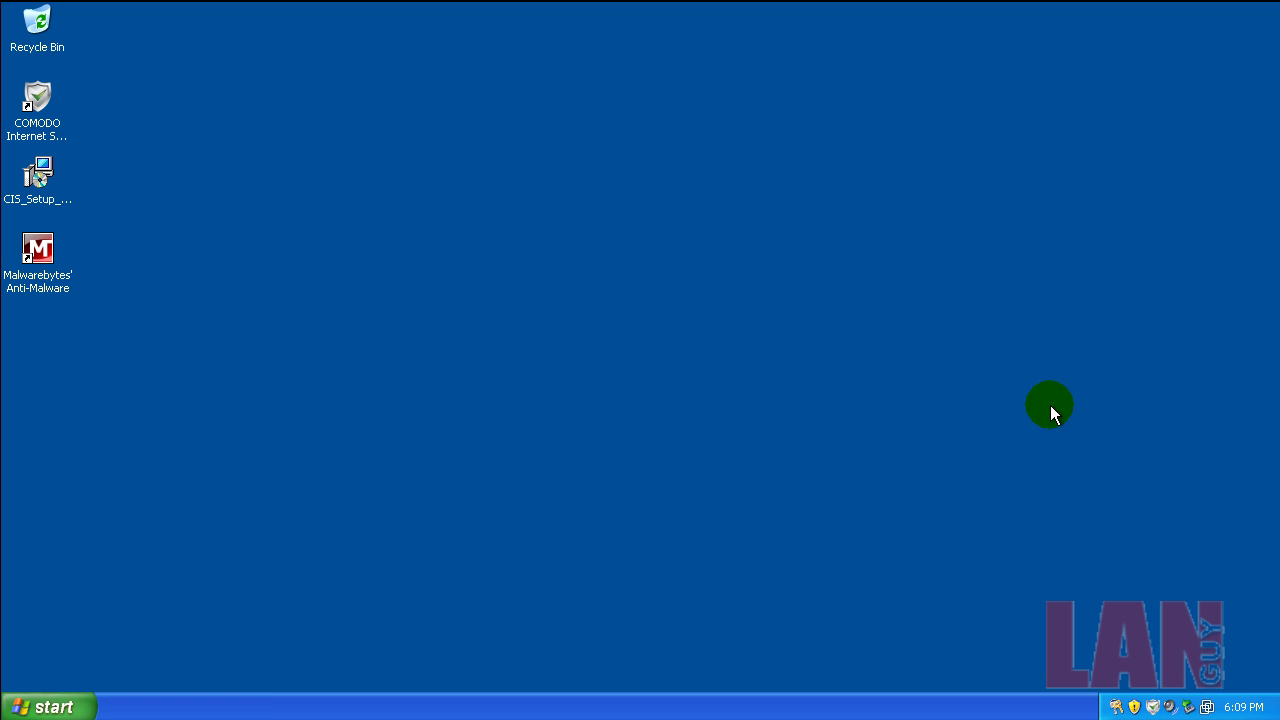
Open COMODO Internet Security and check the Defense+ Events and My Own Safe Files lists.
{"action": "double_click", "coordinate": [1152, 707]}
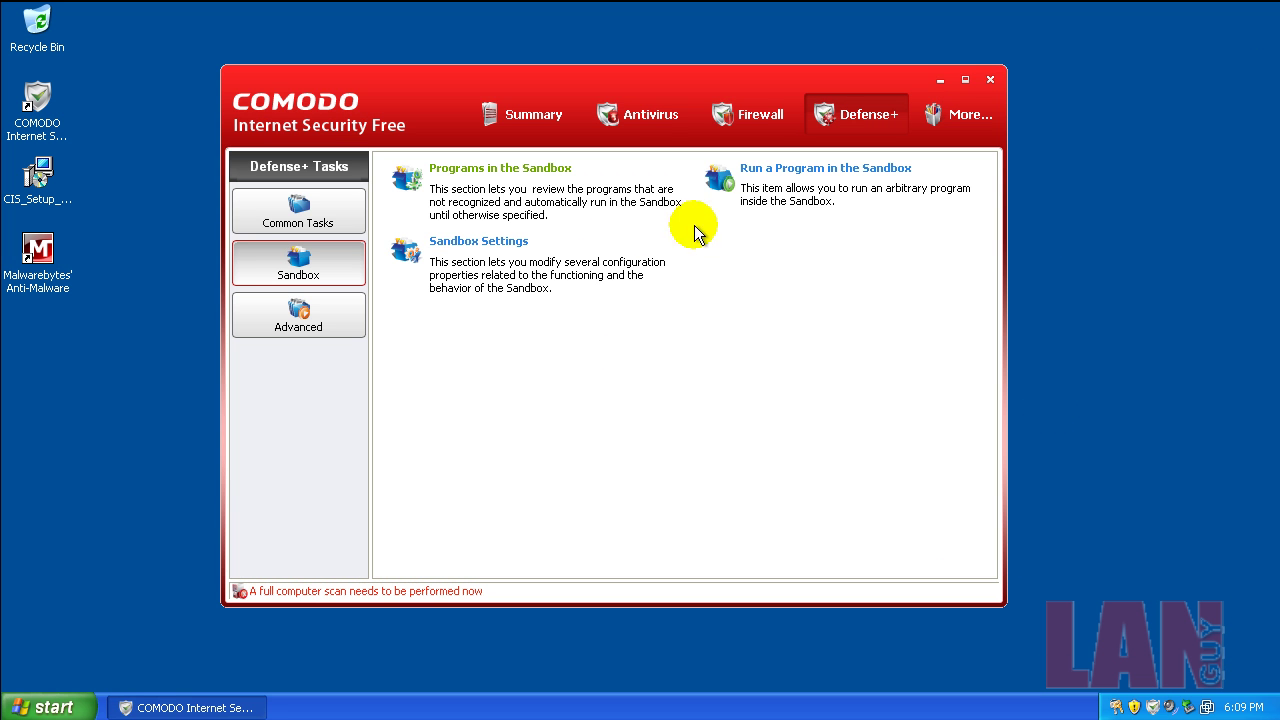
{"action": "left_click", "coordinate": [355, 218]}
{"action": "left_click", "coordinate": [530, 172]}
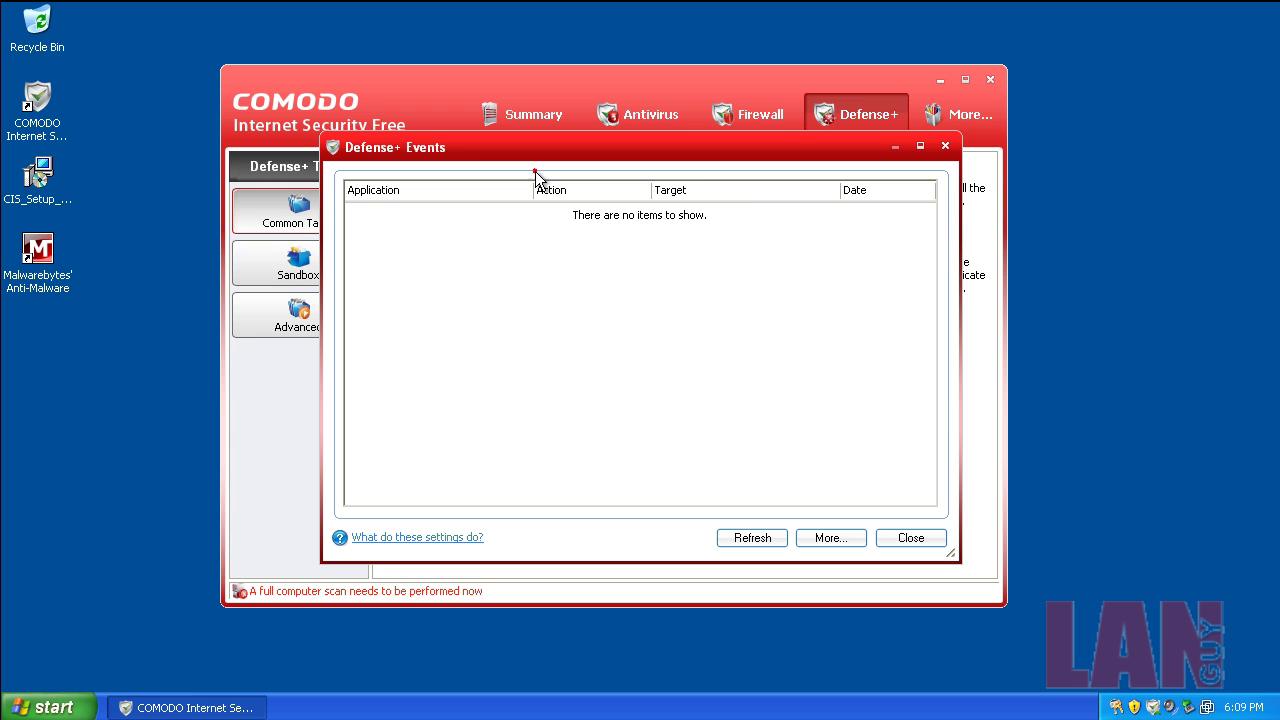
{"action": "left_click", "coordinate": [945, 148]}
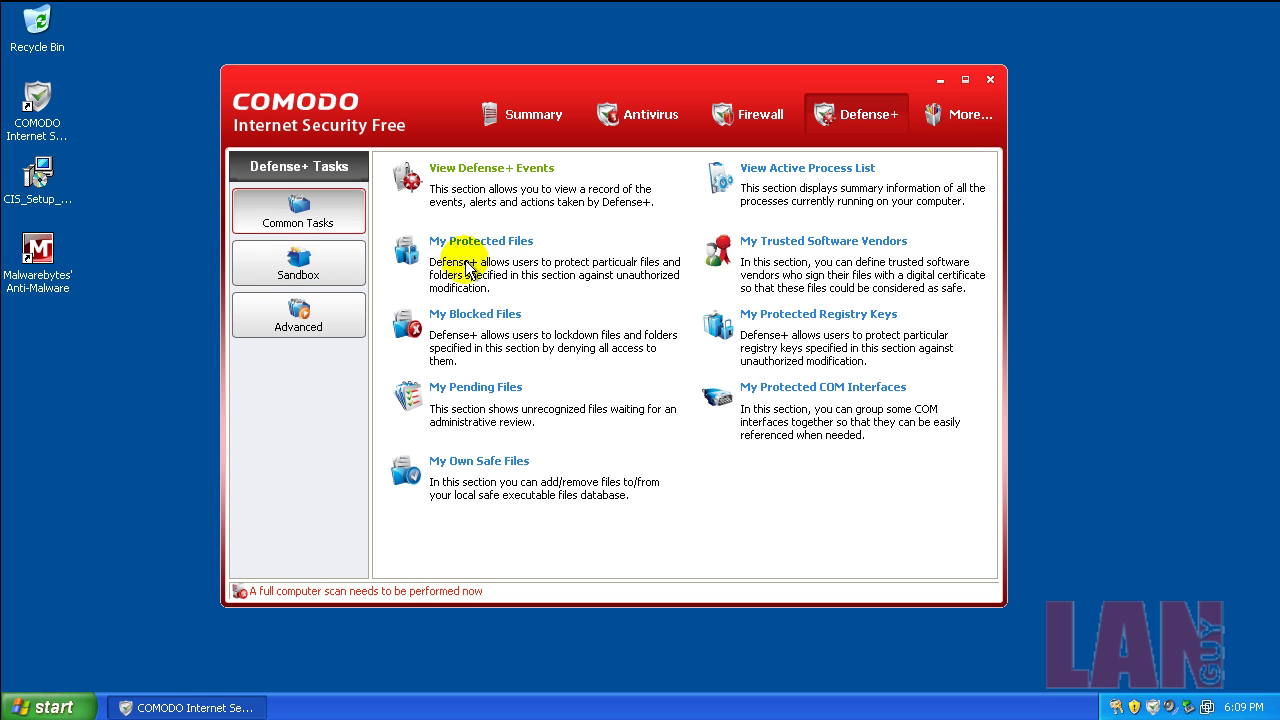
{"action": "left_click", "coordinate": [494, 461]}
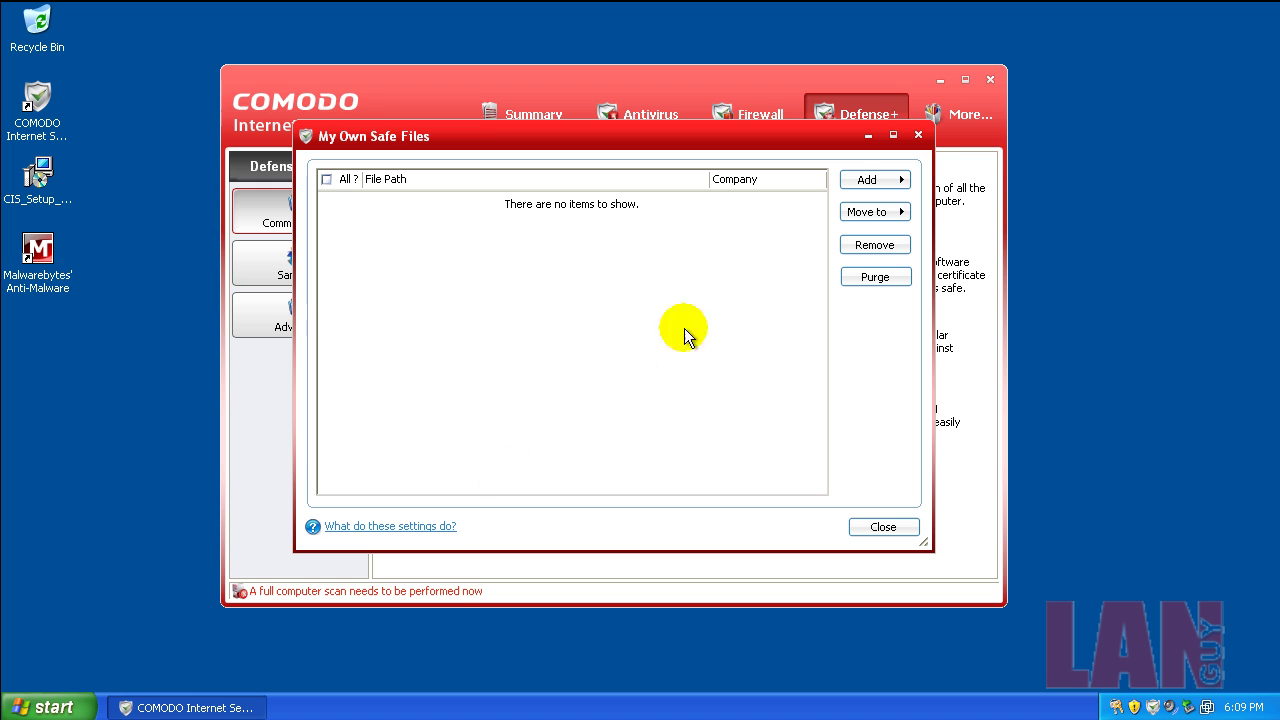
{"action": "left_click", "coordinate": [918, 138]}
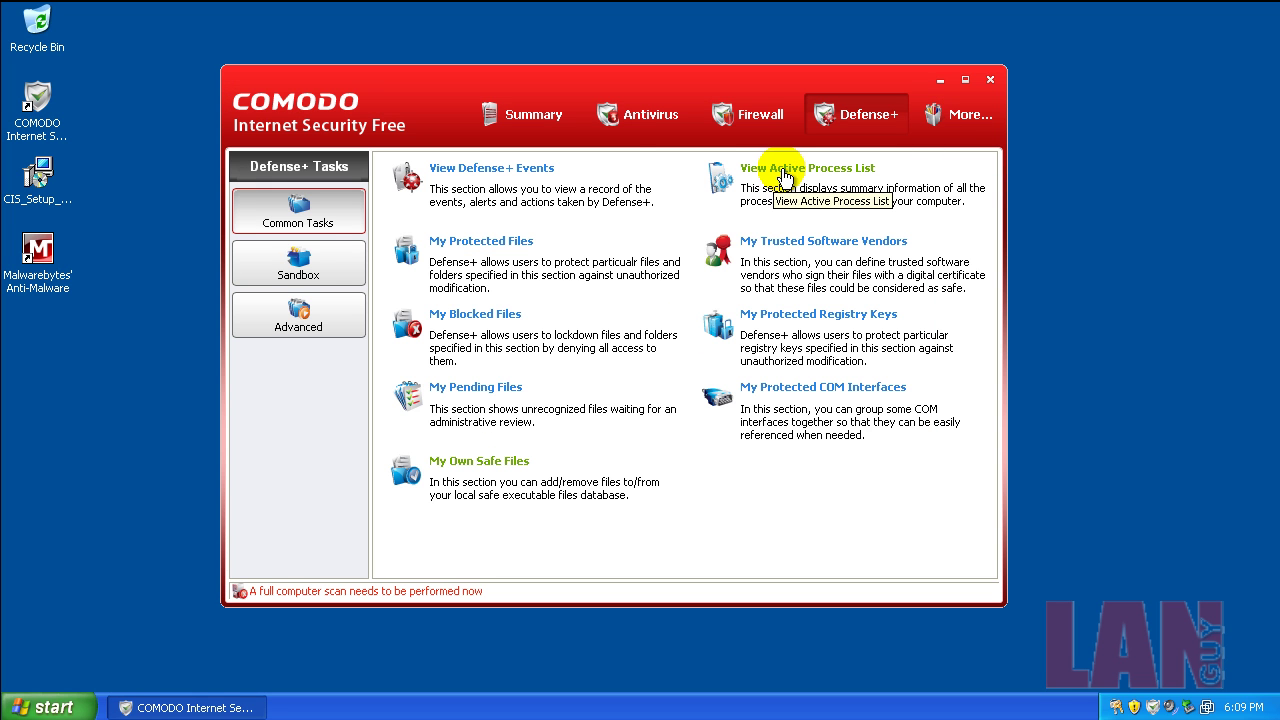
Review My Trusted Software Vendors sorted by vendor name, and close COMODO Internet Security along with its still-running reminder.
{"action": "left_click", "coordinate": [830, 241]}
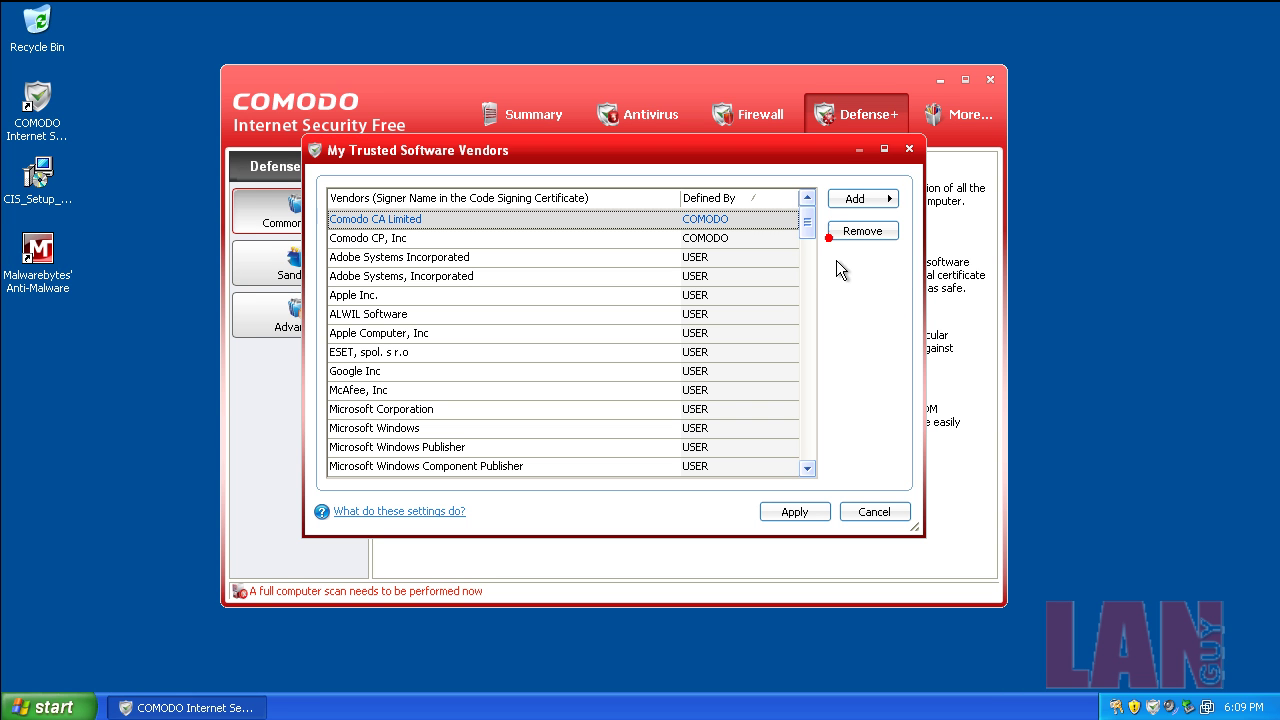
{"action": "left_click_drag", "start_coordinate": [800, 233], "coordinate": [817, 182]}
{"action": "left_click", "coordinate": [597, 205]}
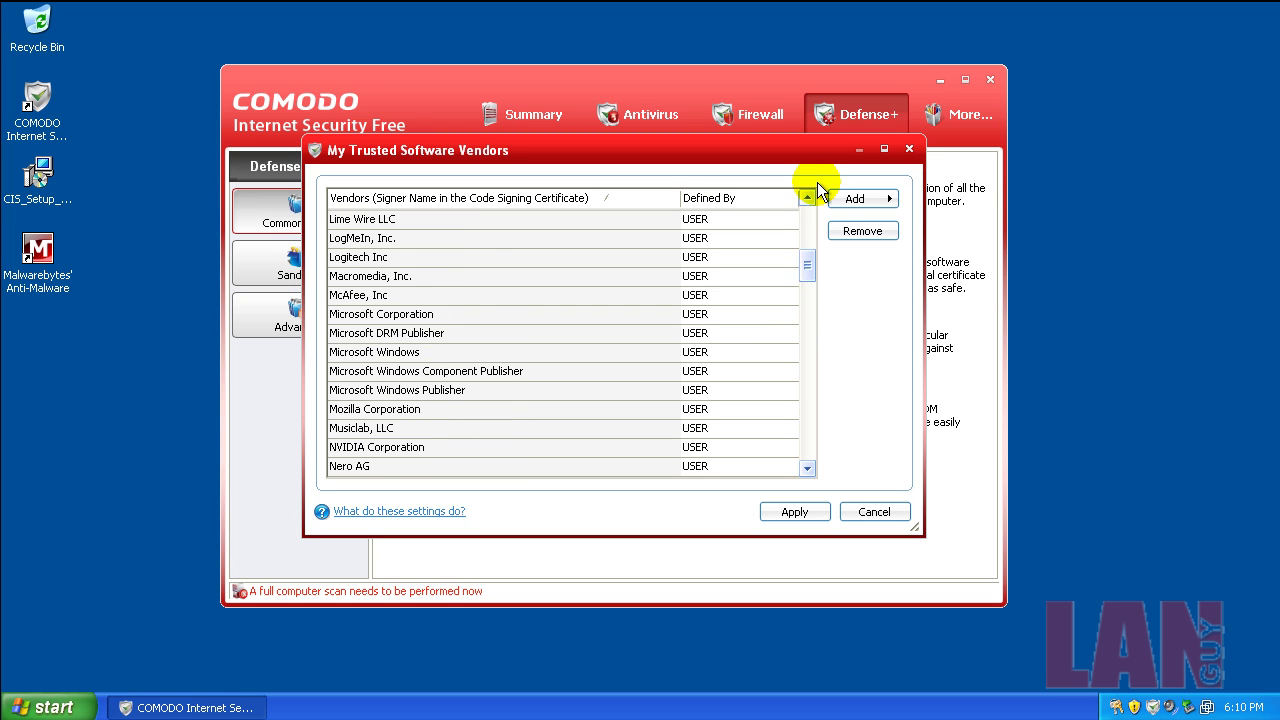
{"action": "left_click", "coordinate": [909, 149]}
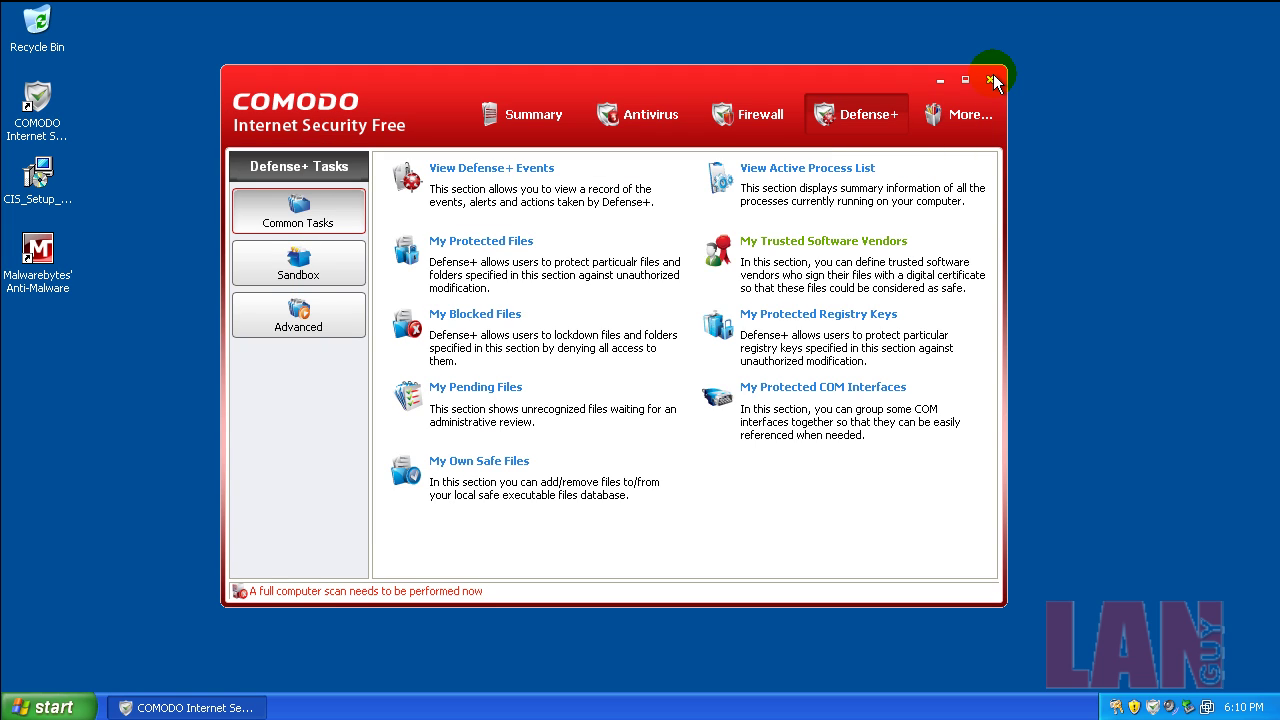
{"action": "left_click", "coordinate": [989, 80]}
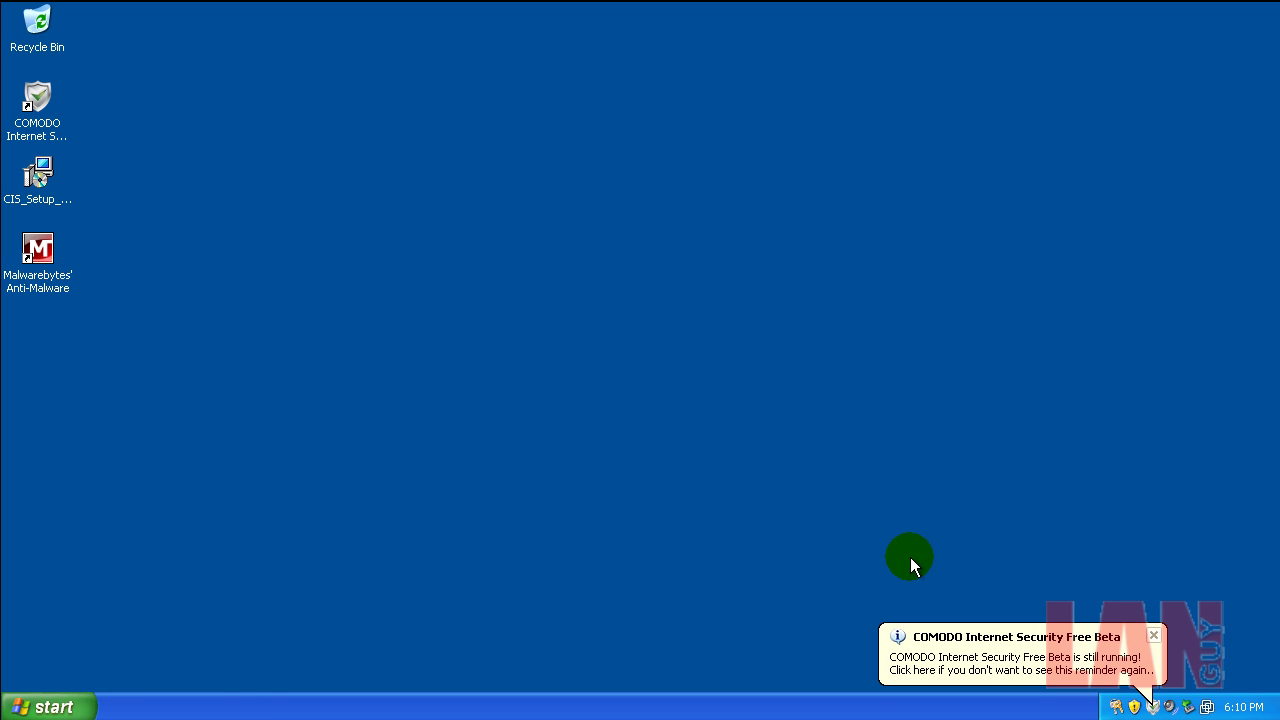
{"action": "left_click", "coordinate": [1152, 635]}
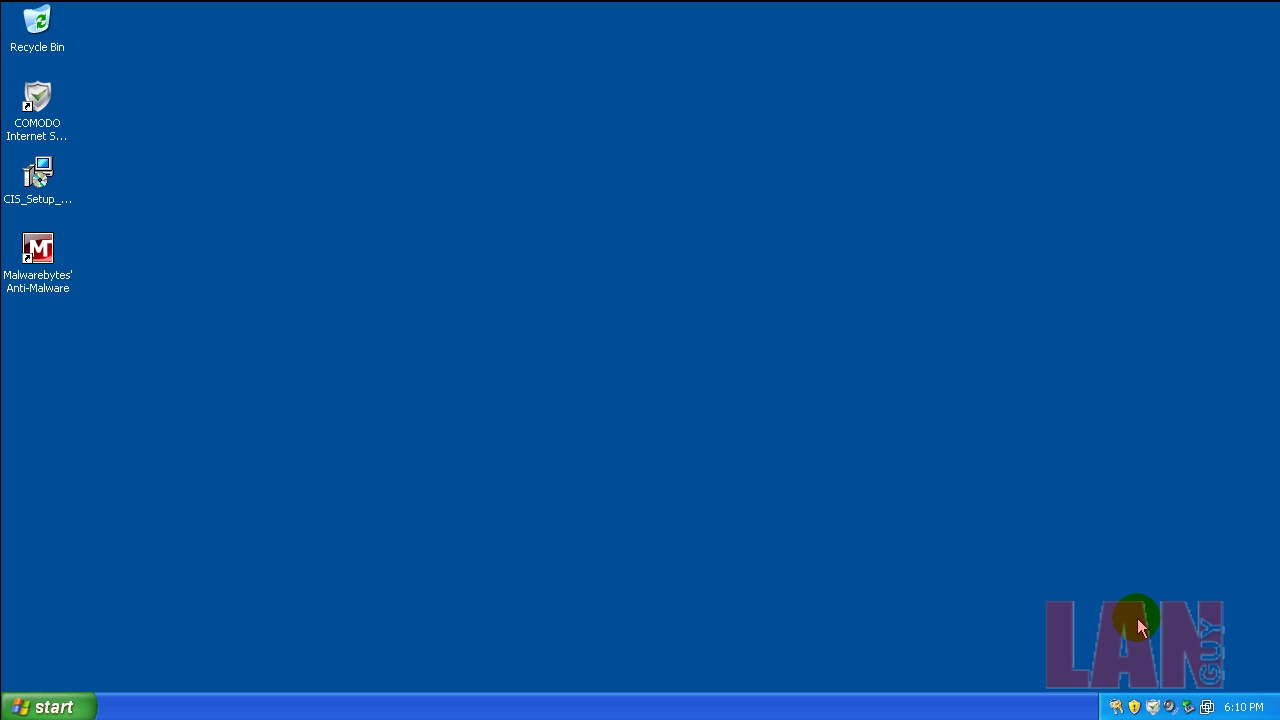